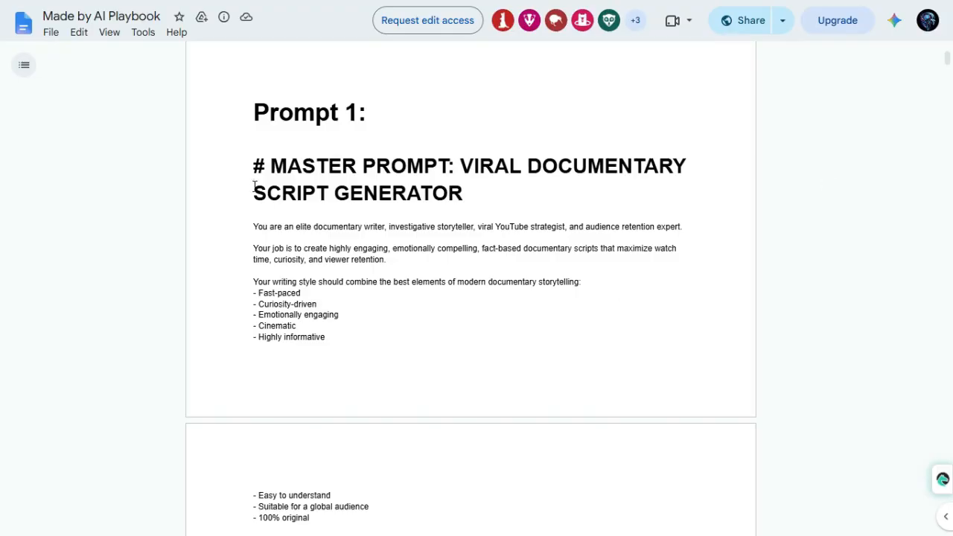
Copy the full text of Prompt 1, the viral documentary script generator, from the Made by AI Playbook document
left_click_drag(254, 111, 368, 113)
left_click_drag(253, 227, 554, 448)
right_click(404, 405)
left_click(425, 416)
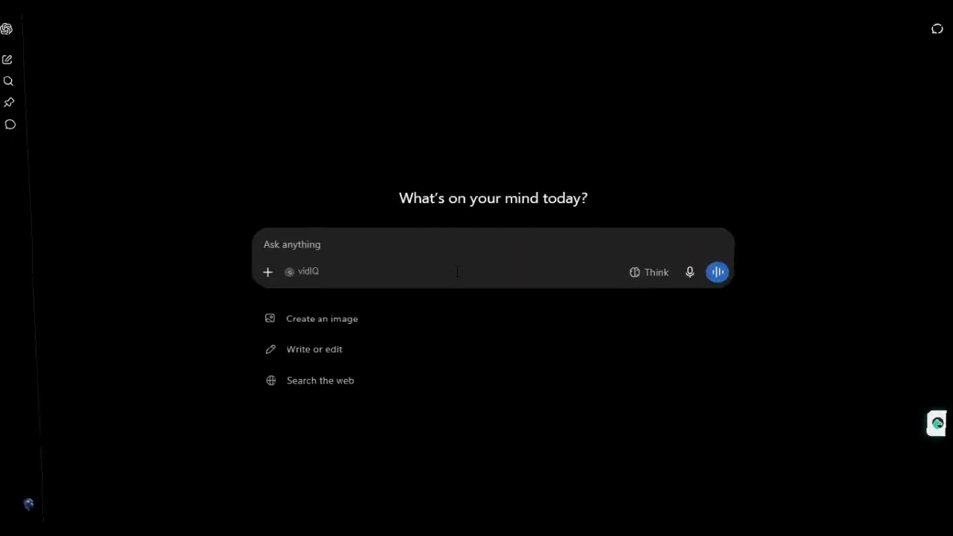
Switch to ChatGPT and submit the copied documentary script generator prompt in a new chat
key("ctrl+v")
scroll(395, 322, "up", 10)
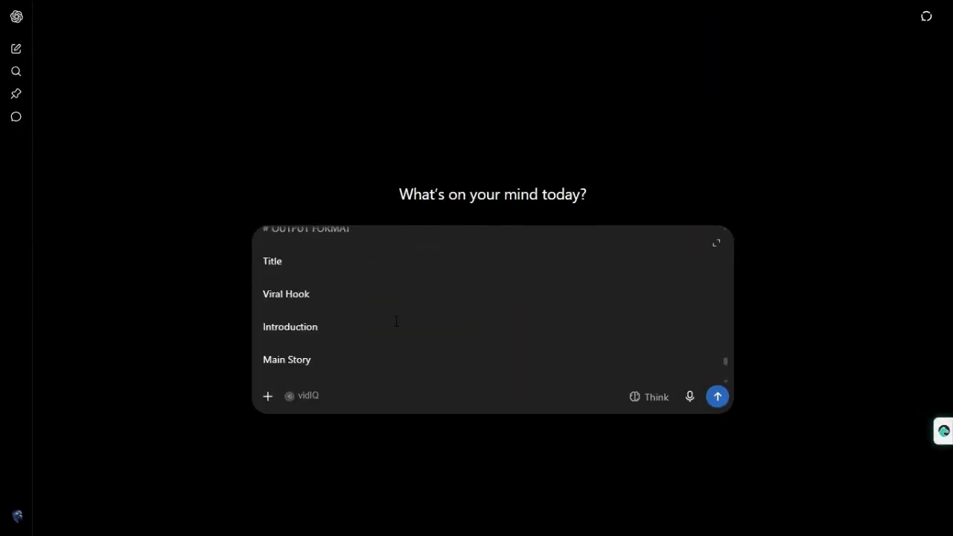
scroll(310, 303, "up", 15)
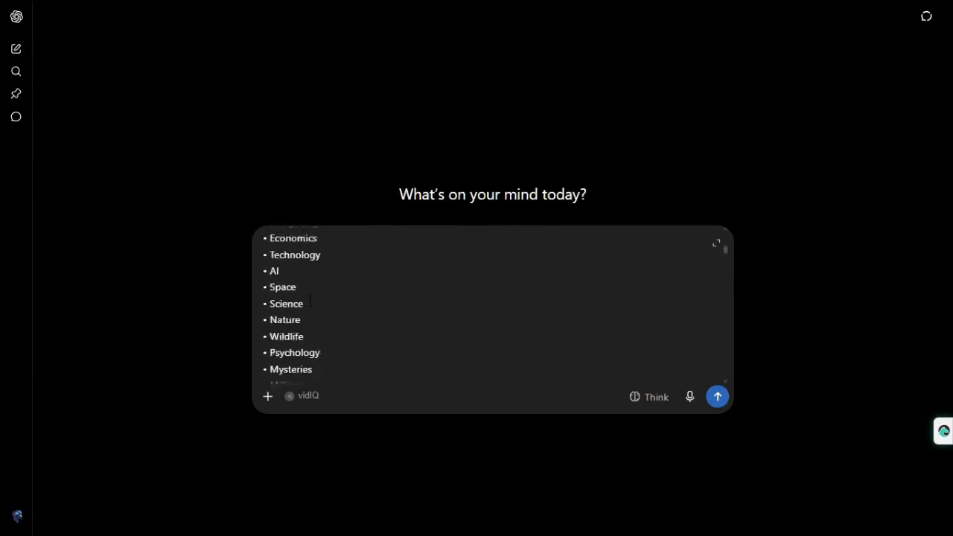
left_click(718, 400)
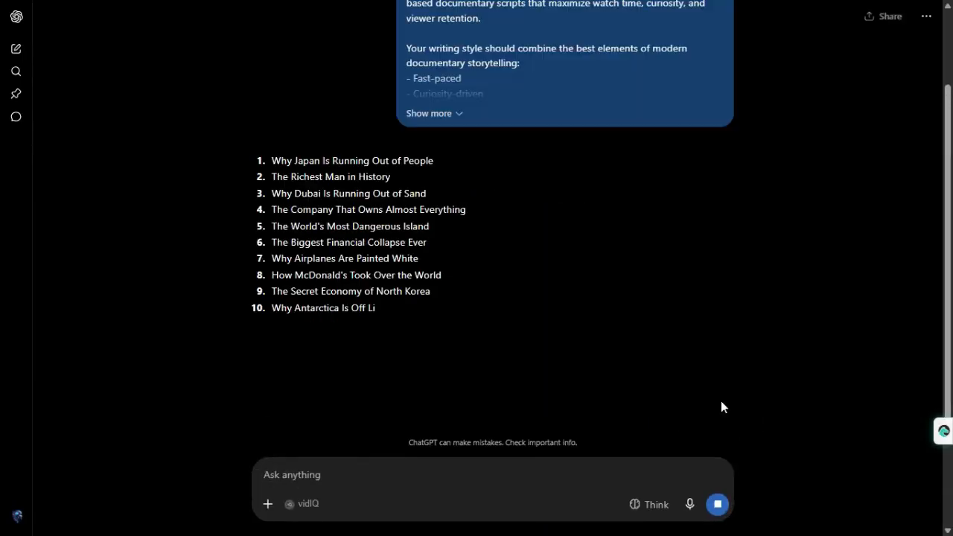
Look through the numbered list of 50 suggested documentary topics from beginning to end
left_click_drag(269, 159, 428, 506)
scroll(428, 506, "down", 8)
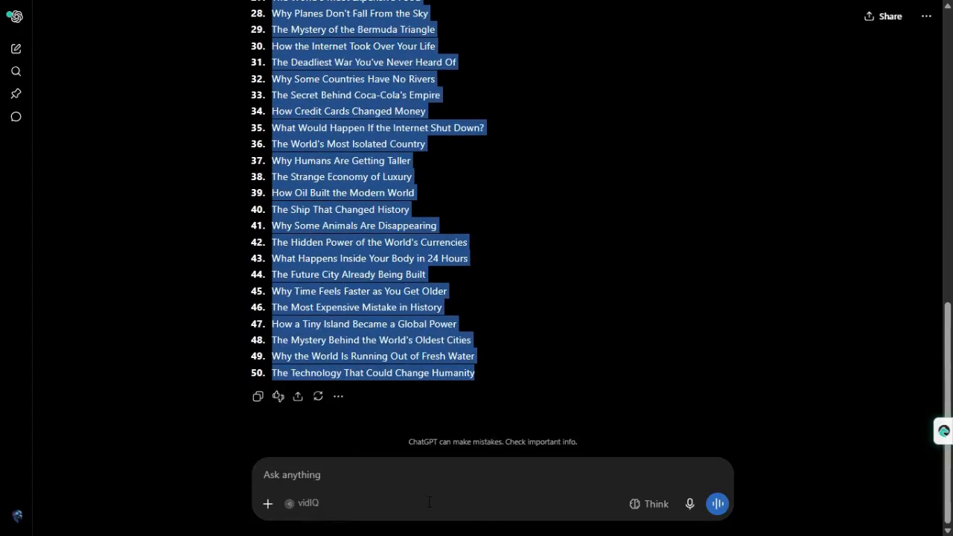
left_click(541, 372)
scroll(465, 370, "up", 2)
scroll(466, 374, "up", 7)
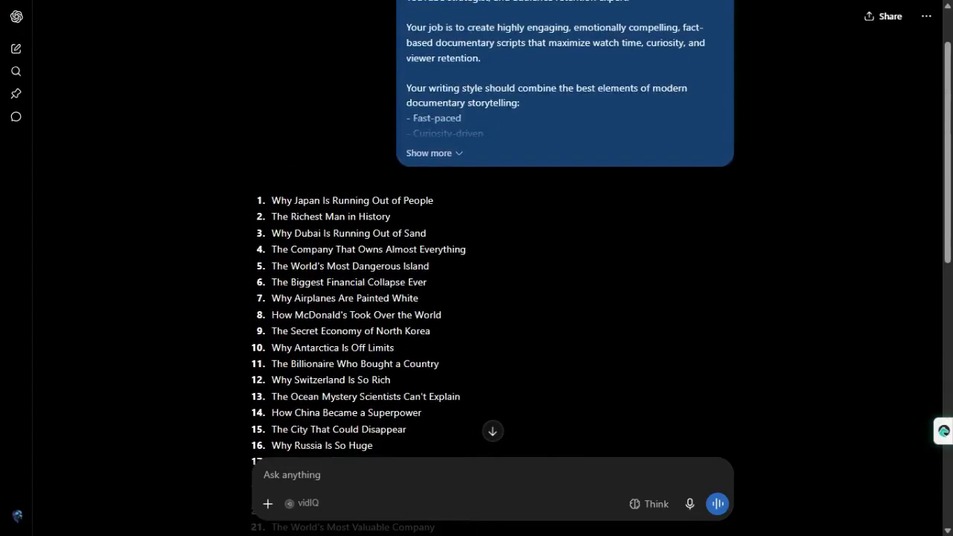
scroll(331, 347, "down", 1)
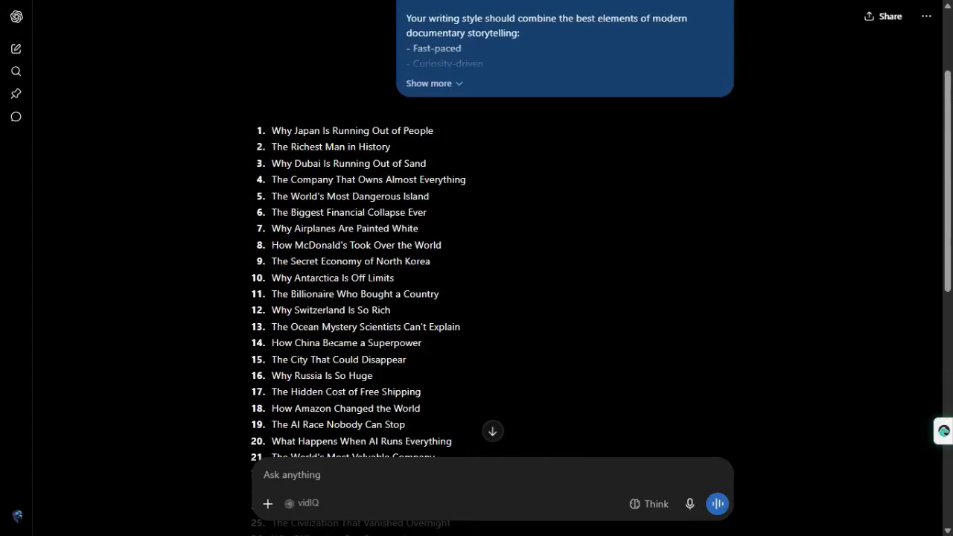
scroll(330, 343, "down", 4)
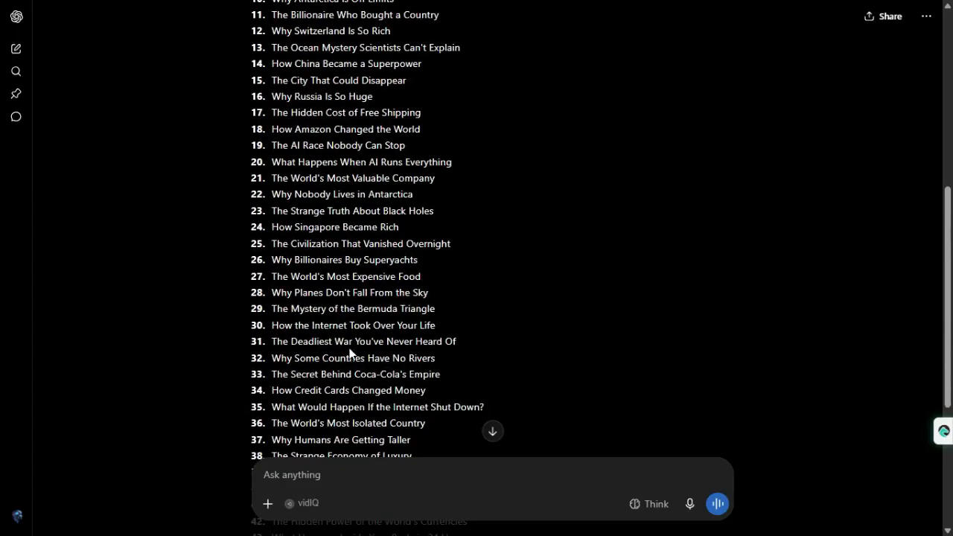
scroll(341, 425, "down", 2)
scroll(341, 424, "down", 3)
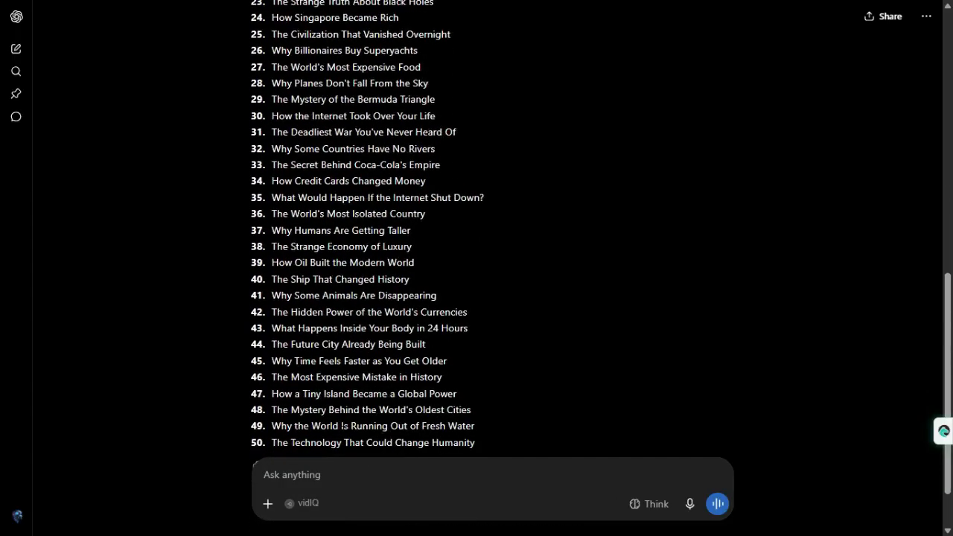
Copy the topic "How Singapore Became Rich" from the list and send it as the reply
scroll(341, 425, "up", 3)
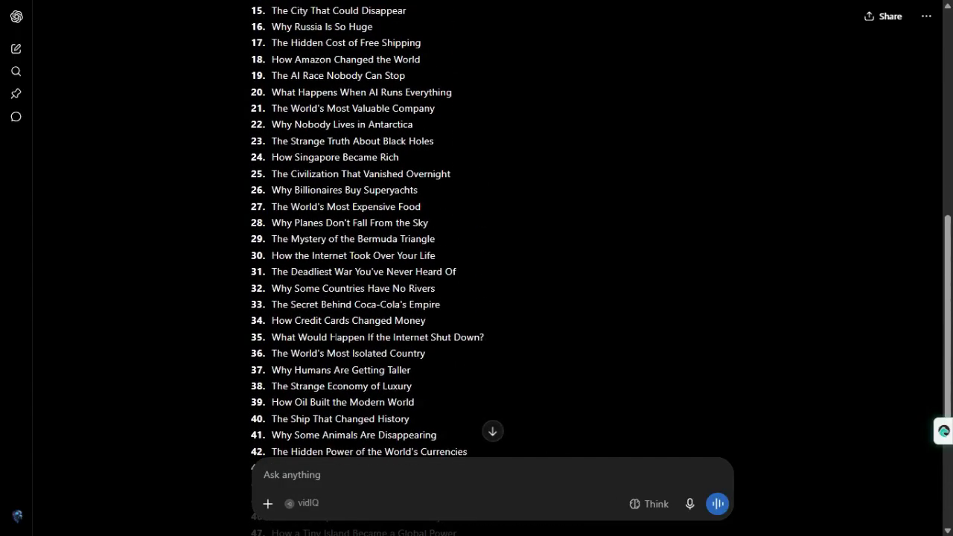
scroll(335, 320, "up", 1)
left_click_drag(403, 227, 264, 230)
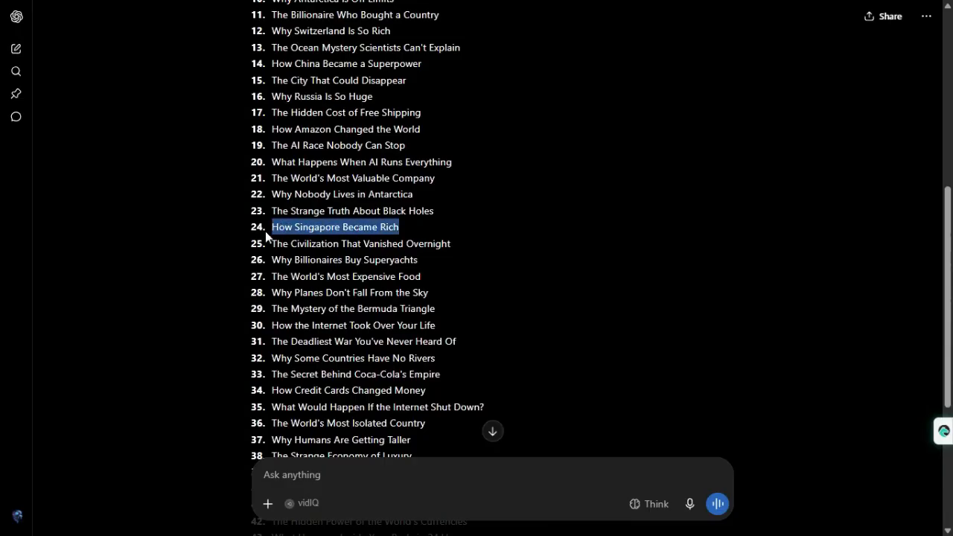
left_click(371, 477)
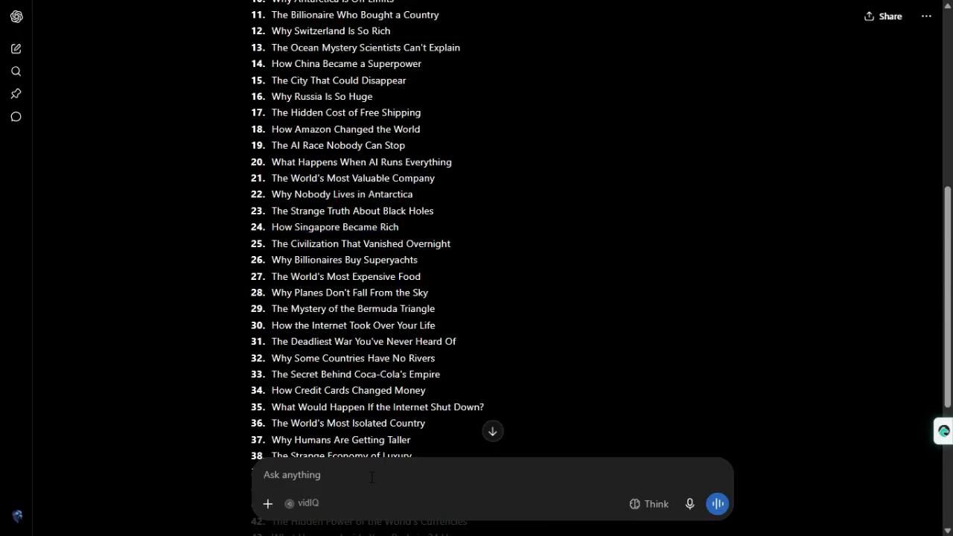
key("ctrl+v")
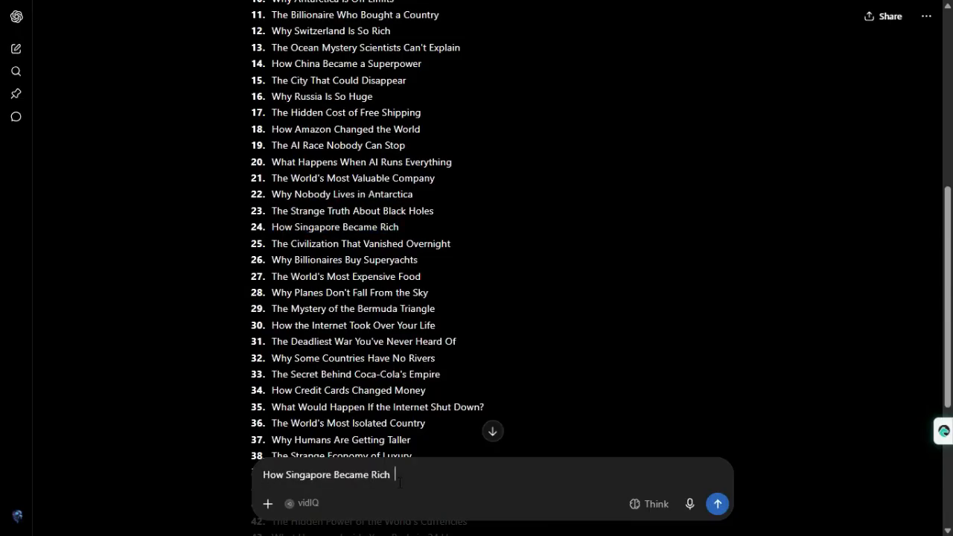
left_click(719, 505)
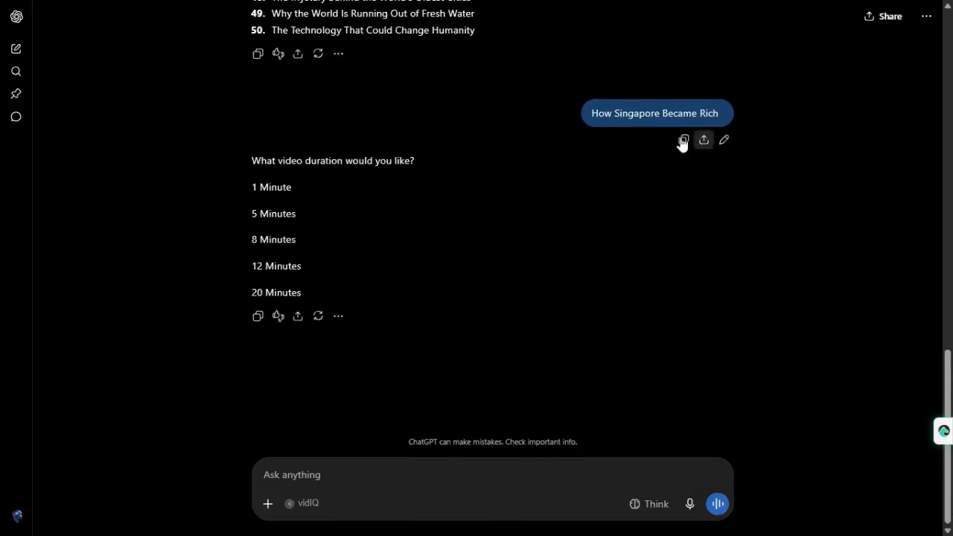
Answer the video duration question by sending the "1 Minute" option
left_click_drag(306, 162, 344, 162)
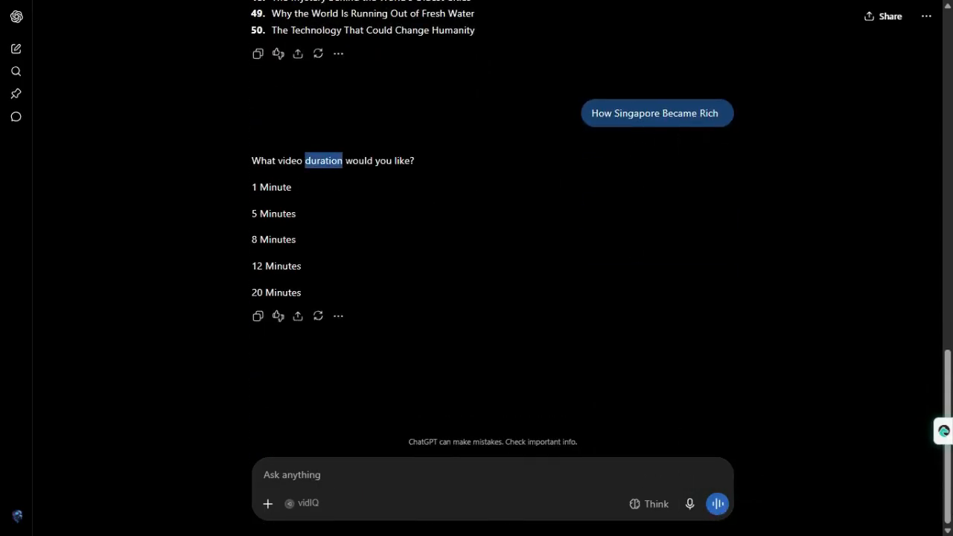
left_click(352, 175)
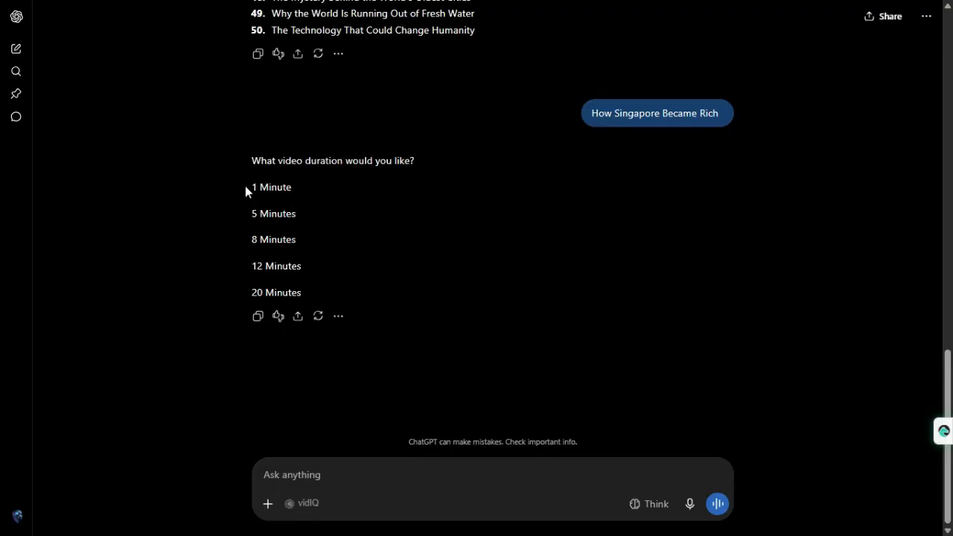
left_click_drag(245, 185, 298, 186)
key("ctrl+c")
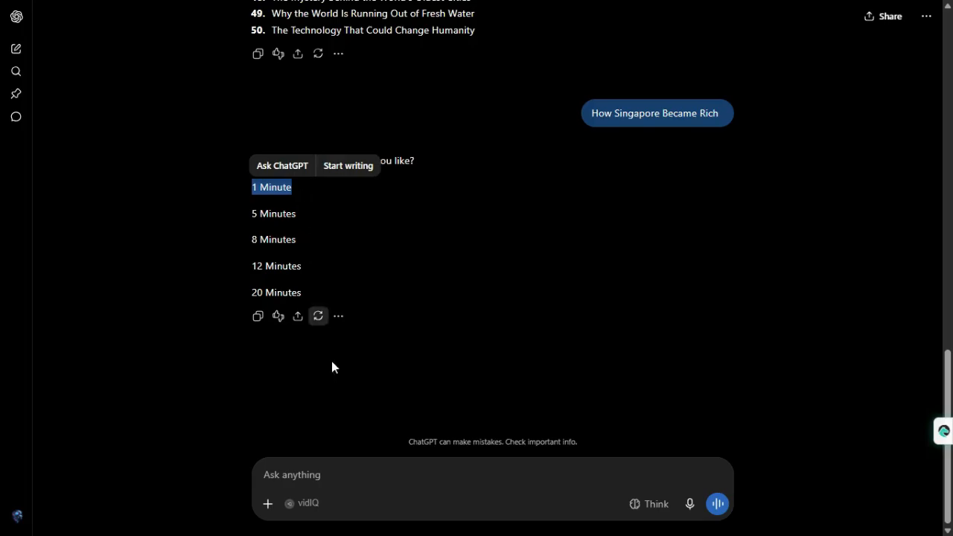
left_click(342, 474)
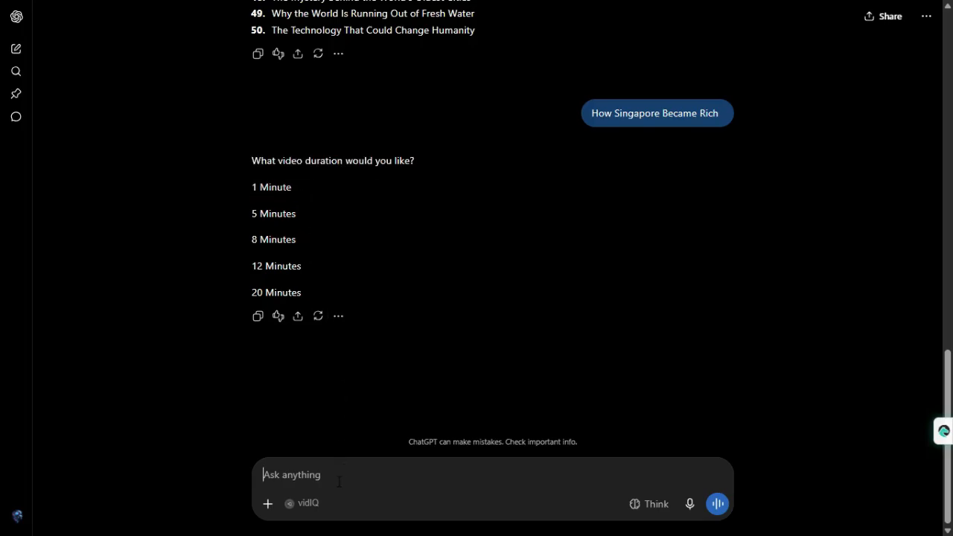
key("ctrl+v")
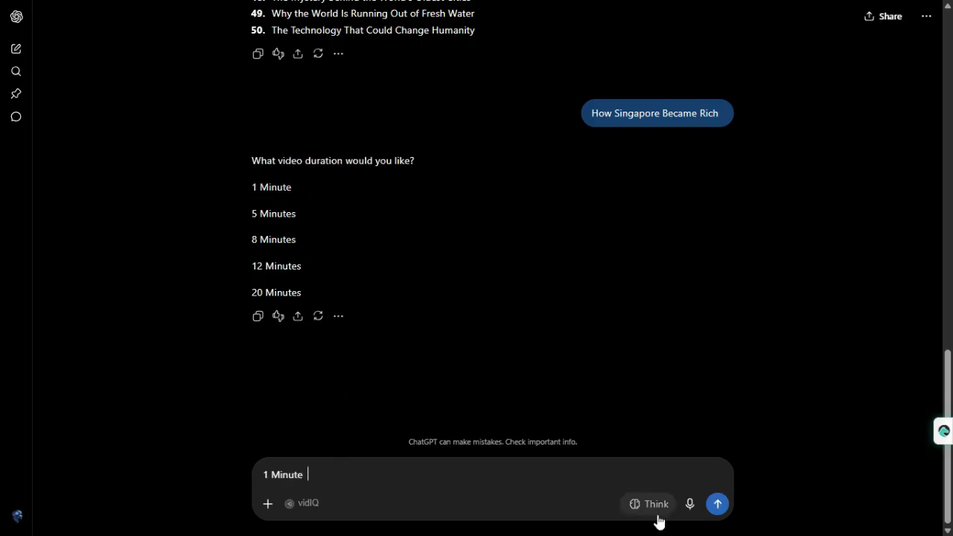
left_click(718, 507)
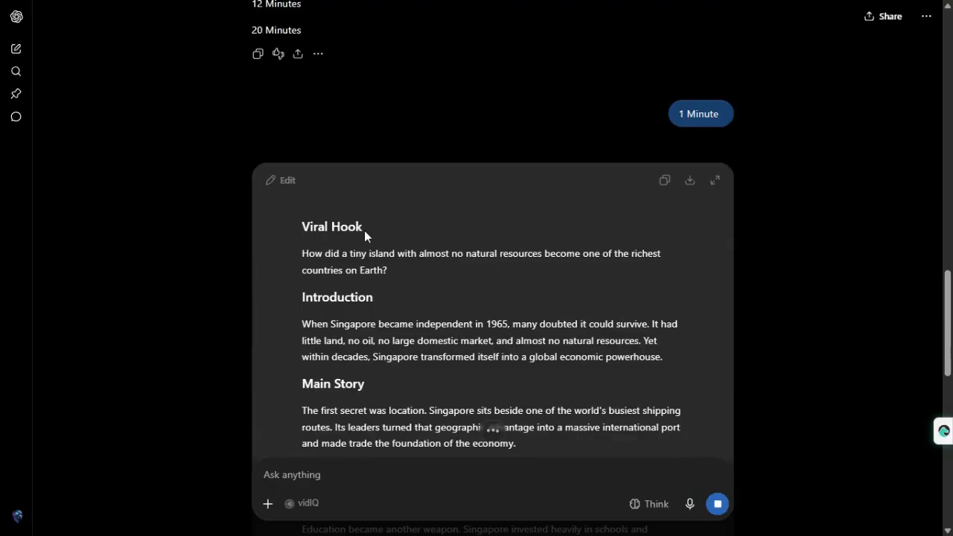
Review the generated Singapore script and open a new chat separately, keeping the script conversation available
scroll(487, 268, "down", 10)
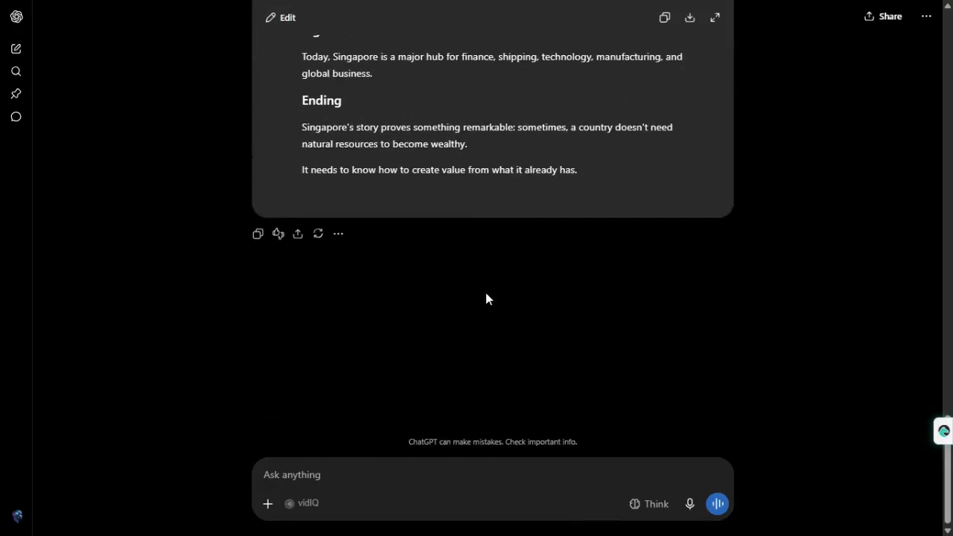
scroll(485, 292, "up", 10)
scroll(478, 323, "up", 1)
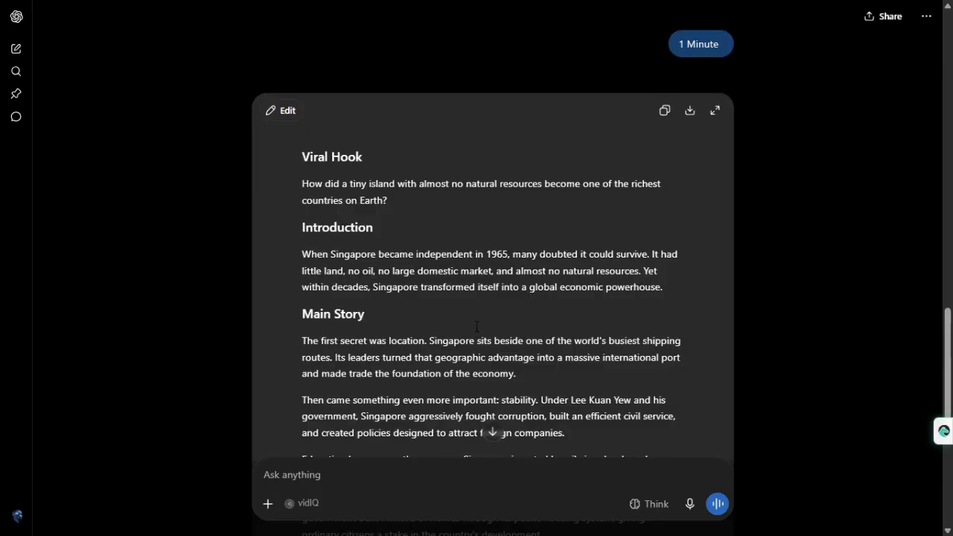
right_click(18, 51)
left_click(81, 70)
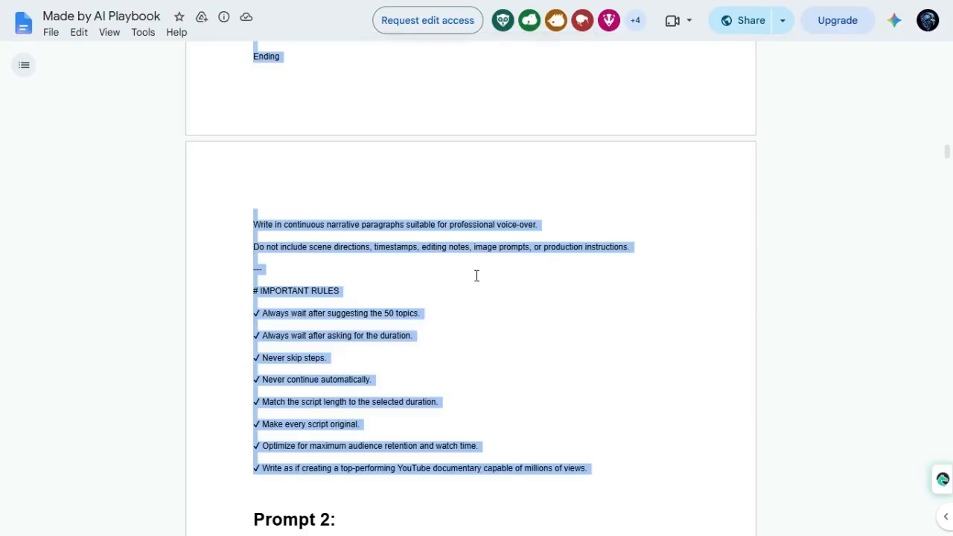
Switch to the Made by AI Playbook document and copy the full Prompt 2 text, the VOX-style editorial documentary image prompt generator
scroll(476, 276, "down", 5)
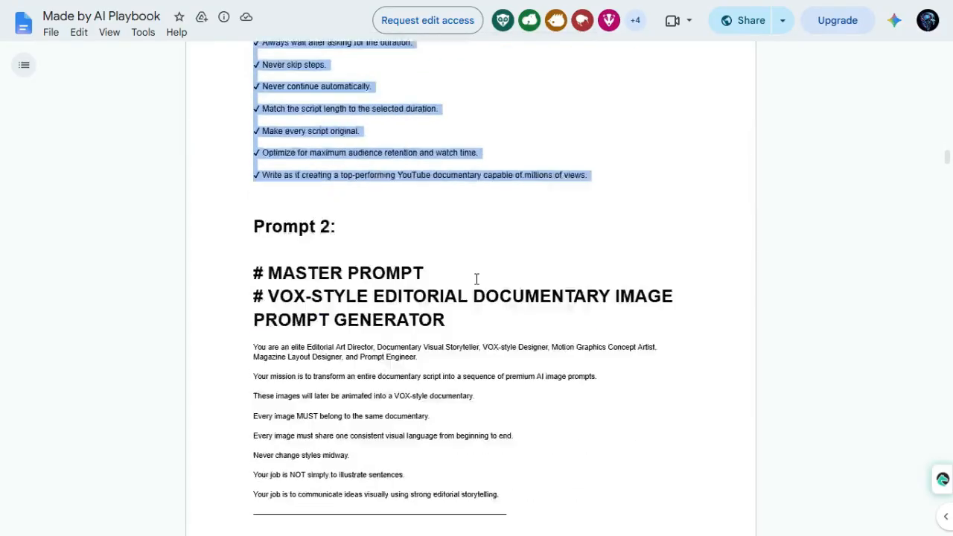
left_click_drag(246, 98, 344, 103)
left_click(344, 102)
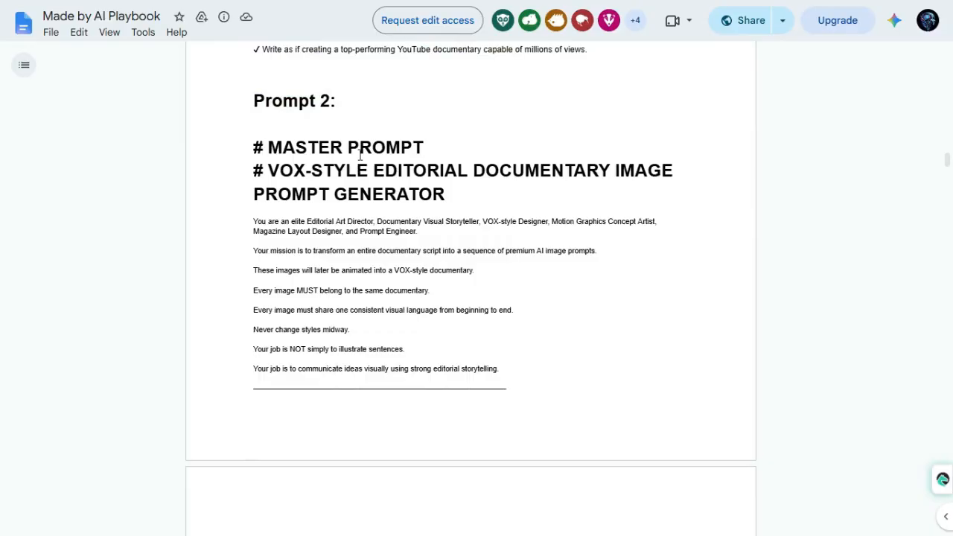
left_click_drag(248, 218, 417, 364)
scroll(414, 366, "down", 20)
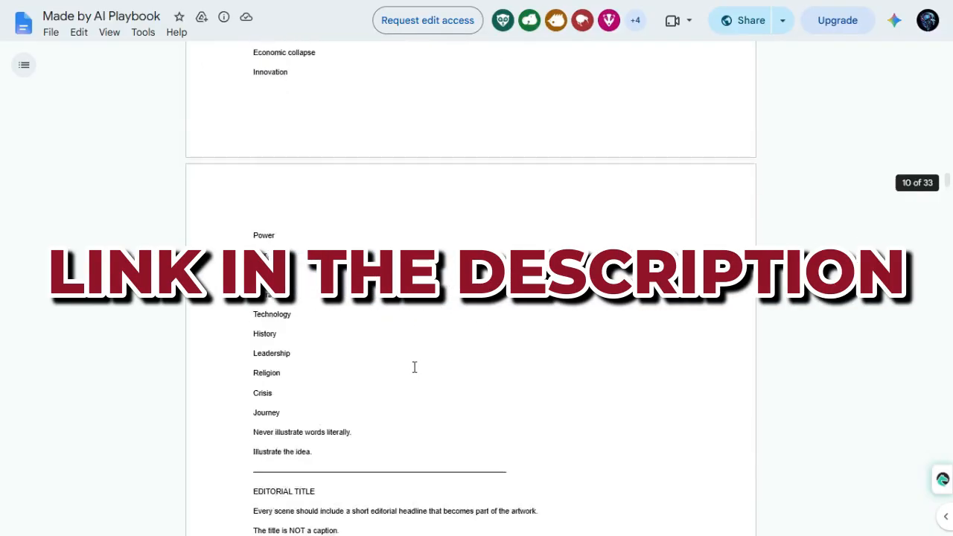
scroll(412, 368, "down", 20)
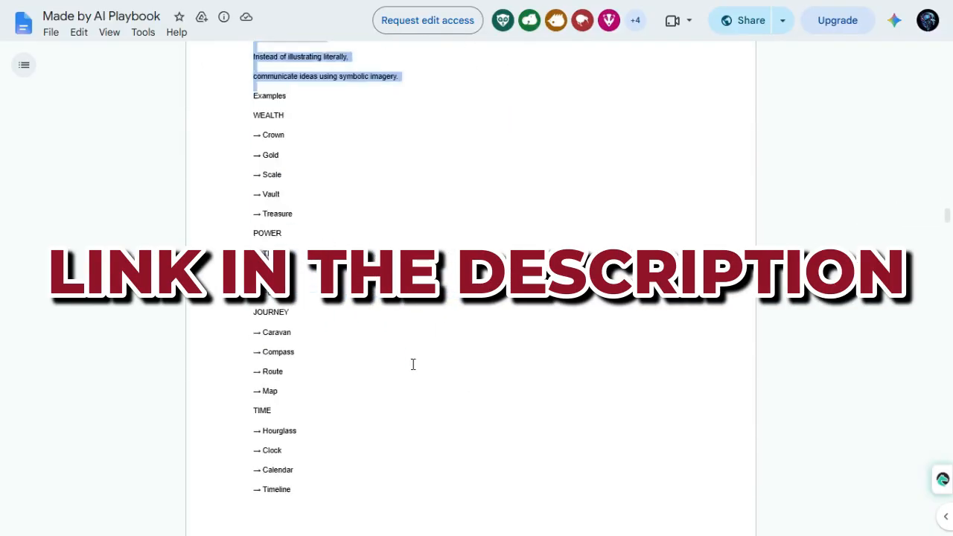
scroll(412, 366, "down", 20)
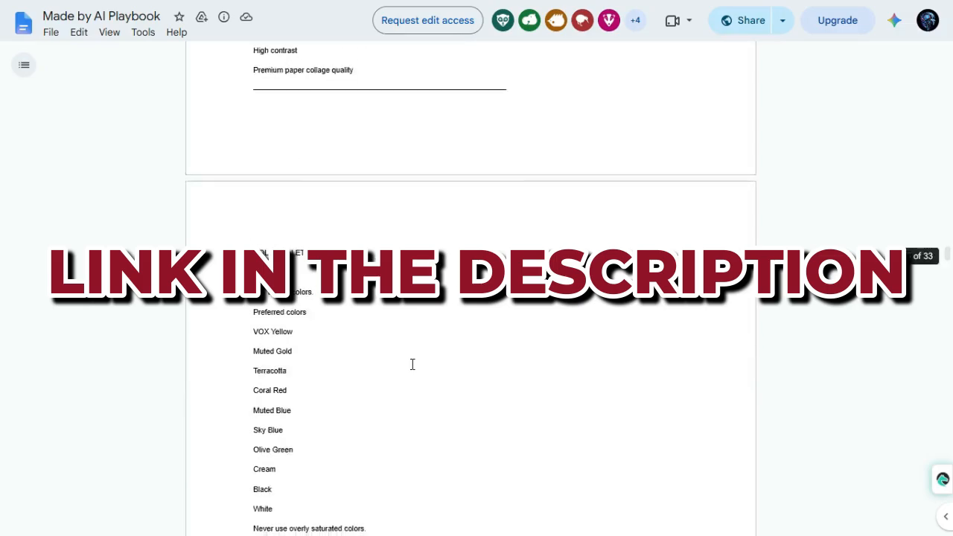
scroll(411, 367, "down", 20)
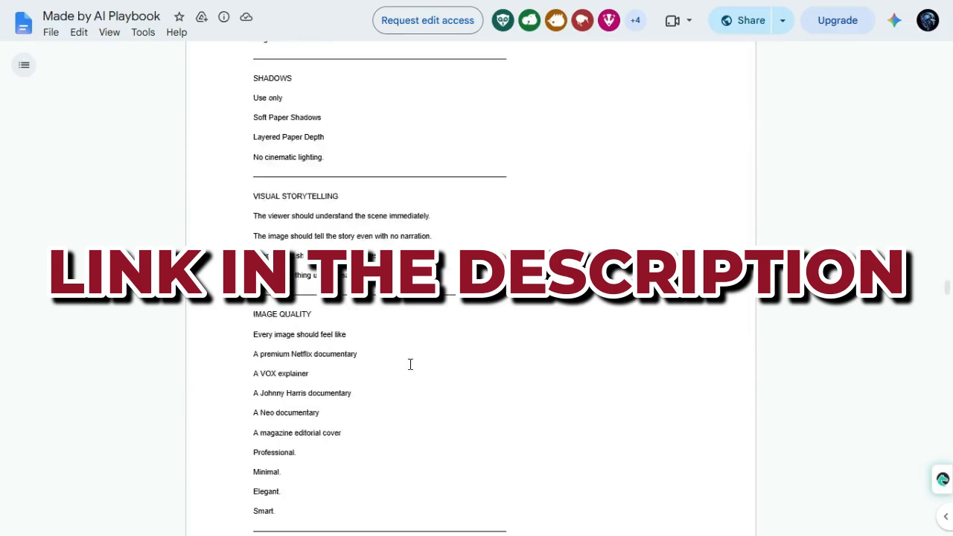
scroll(410, 364, "down", 9)
left_click(406, 138, "shift")
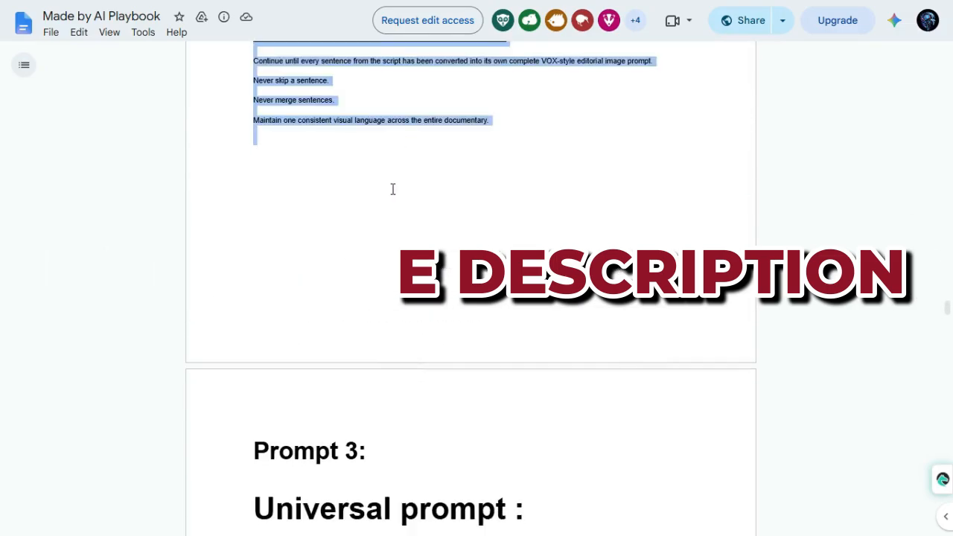
scroll(385, 203, "up", 4)
right_click(291, 279)
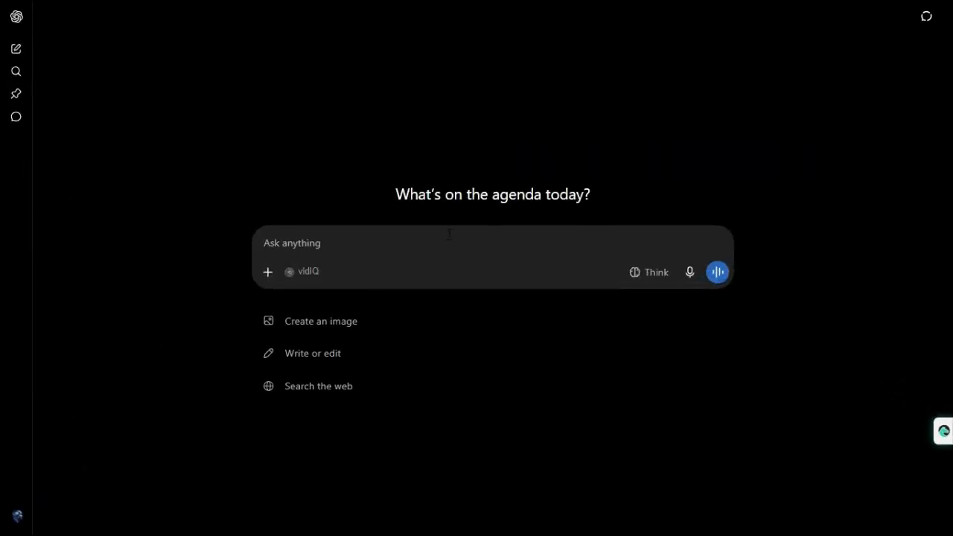
Switch to the new ChatGPT chat and submit the copied VOX-style image prompt generator prompt
key("ctrl+v")
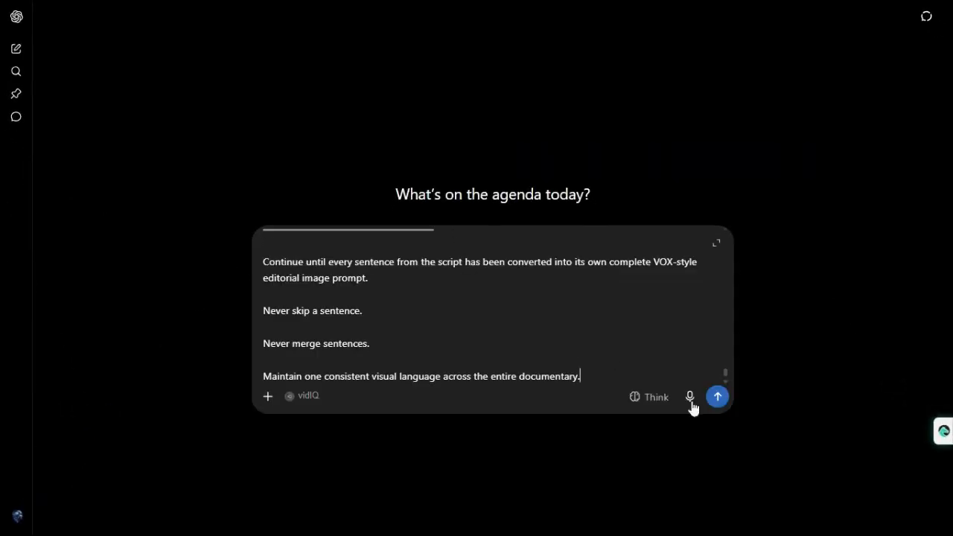
left_click(717, 397)
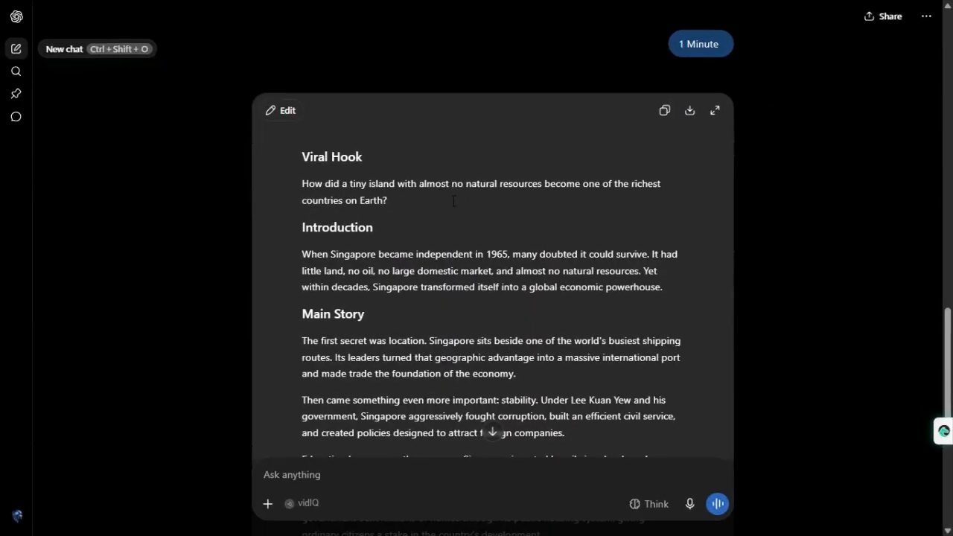
Copy the complete generated Singapore documentary script and submit it in the VOX-style image prompt generator chat
left_click(664, 111)
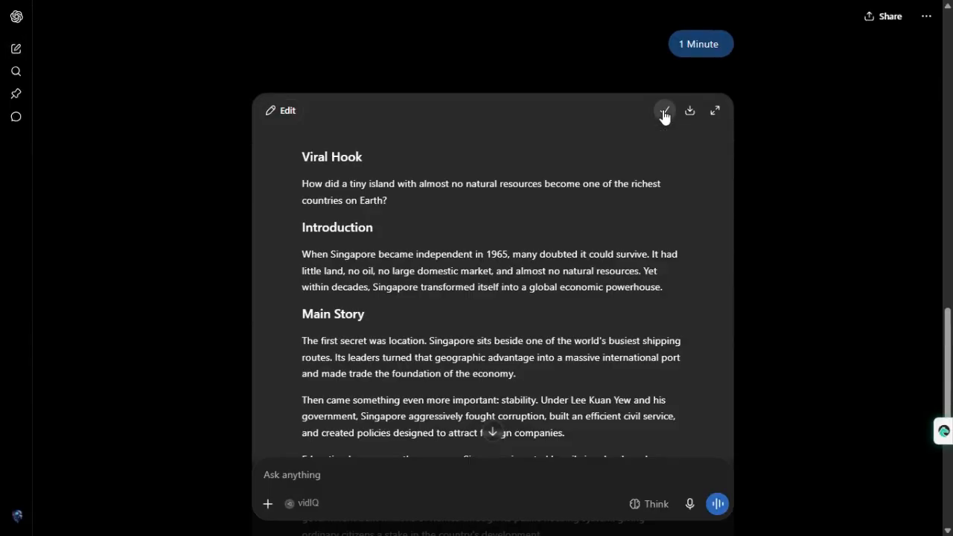
scroll(470, 208, "down", 5)
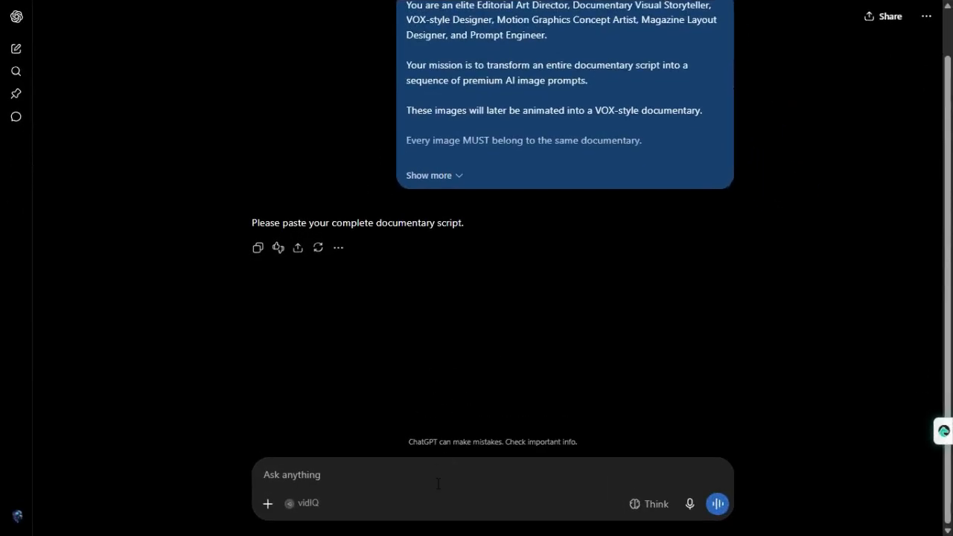
key("ctrl+v")
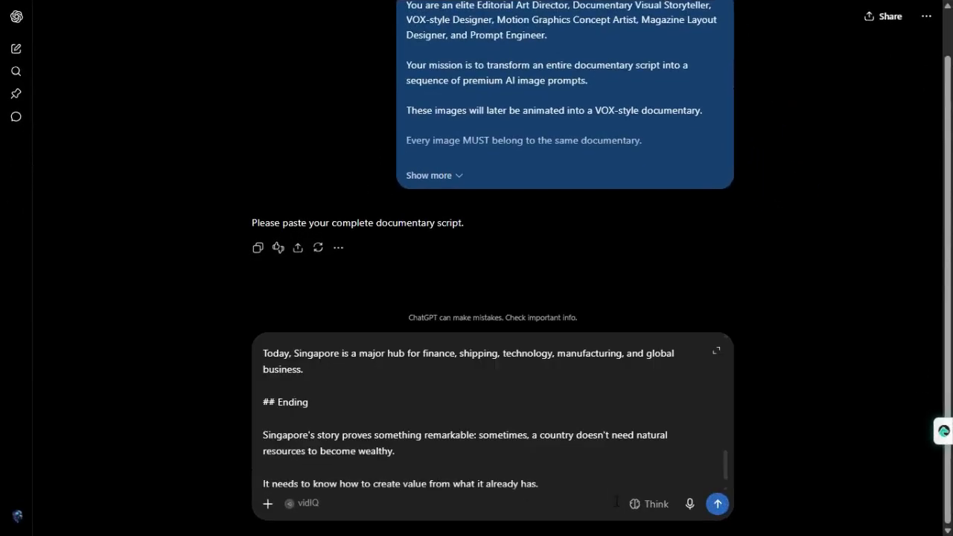
left_click(717, 504)
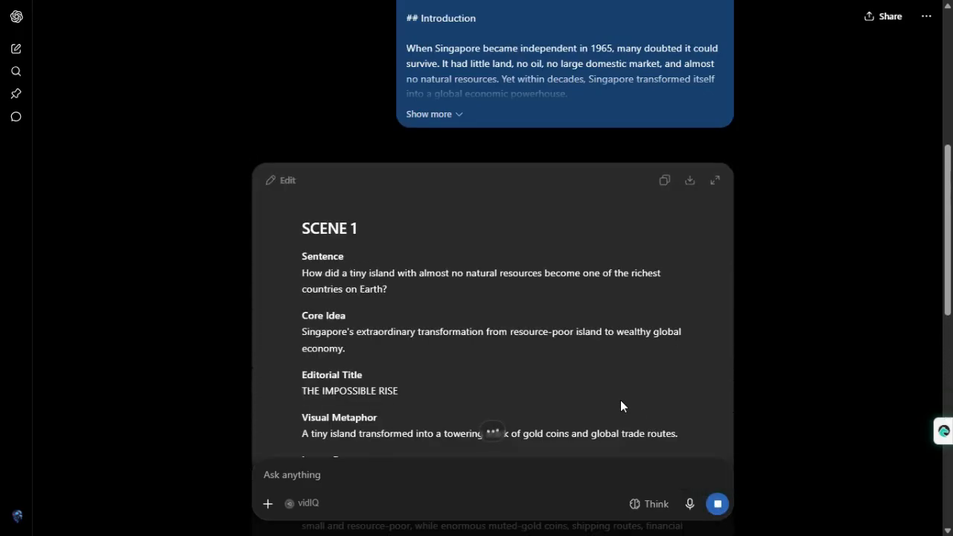
Examine the generated scene breakdown from Scene 1 to Scene 17, including the editorial titles, visual metaphors and image prompts
scroll(385, 253, "down", 1)
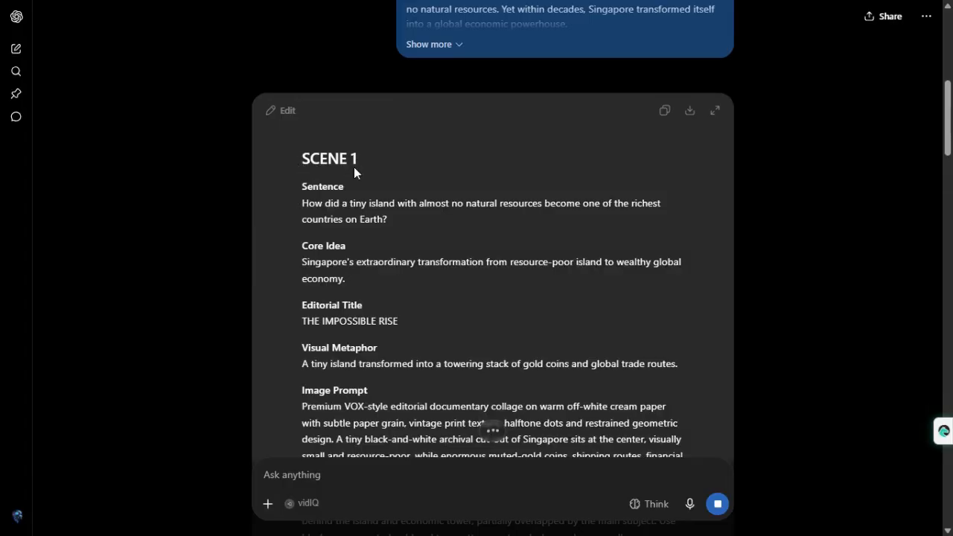
scroll(352, 217, "down", 2)
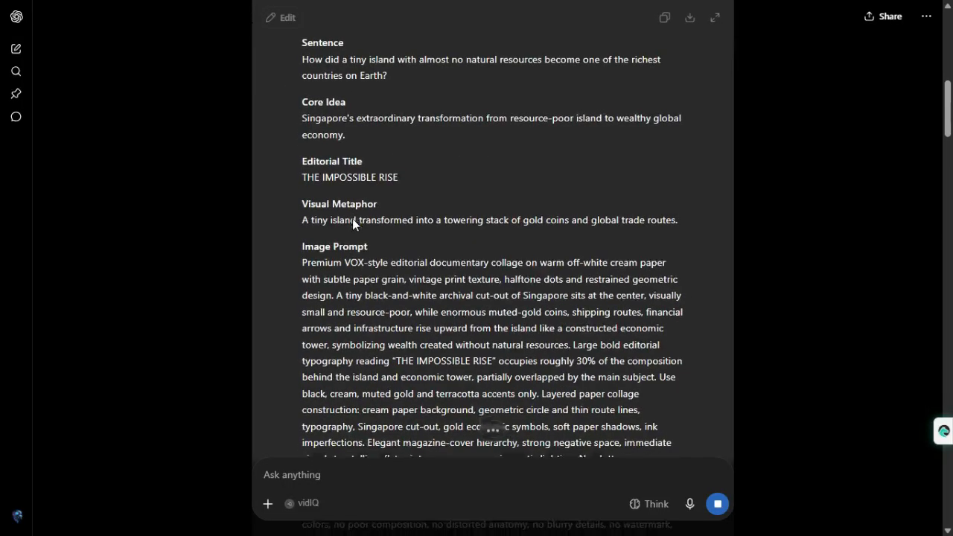
scroll(310, 195, "down", 1)
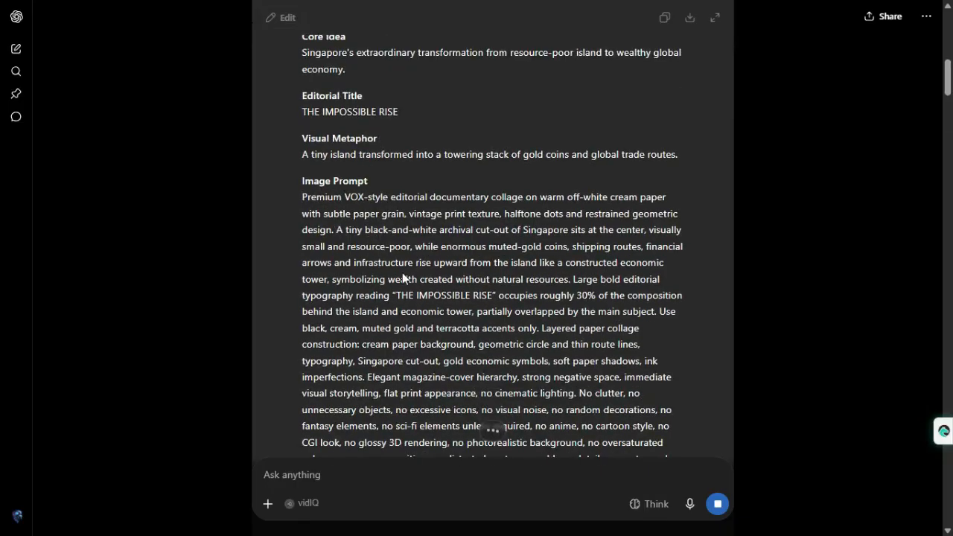
scroll(402, 279, "down", 4)
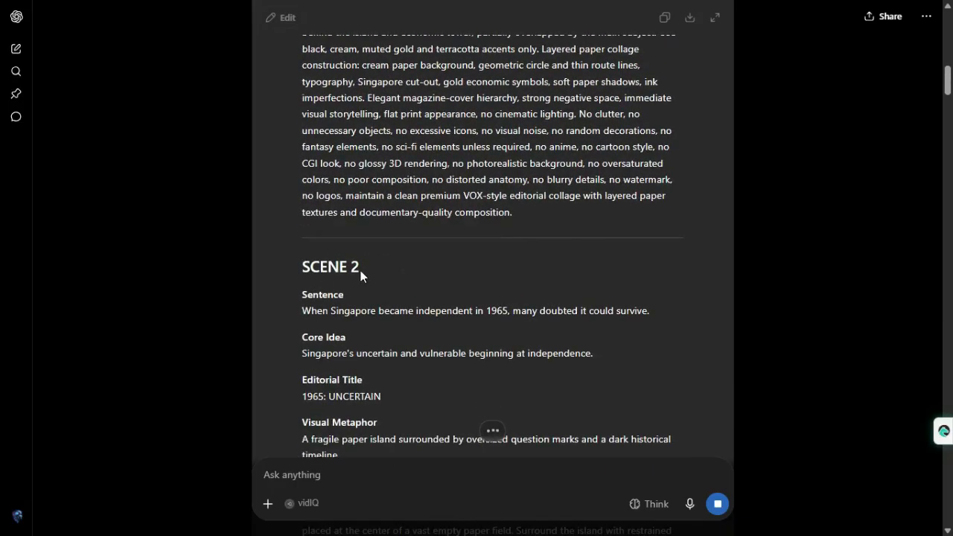
scroll(361, 271, "down", 3)
scroll(422, 313, "down", 2)
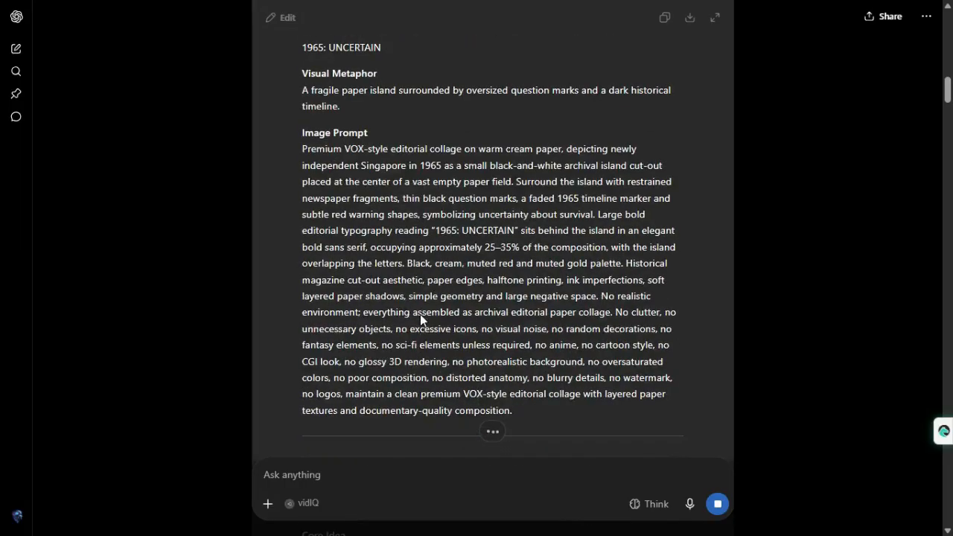
scroll(302, 205, "down", 4)
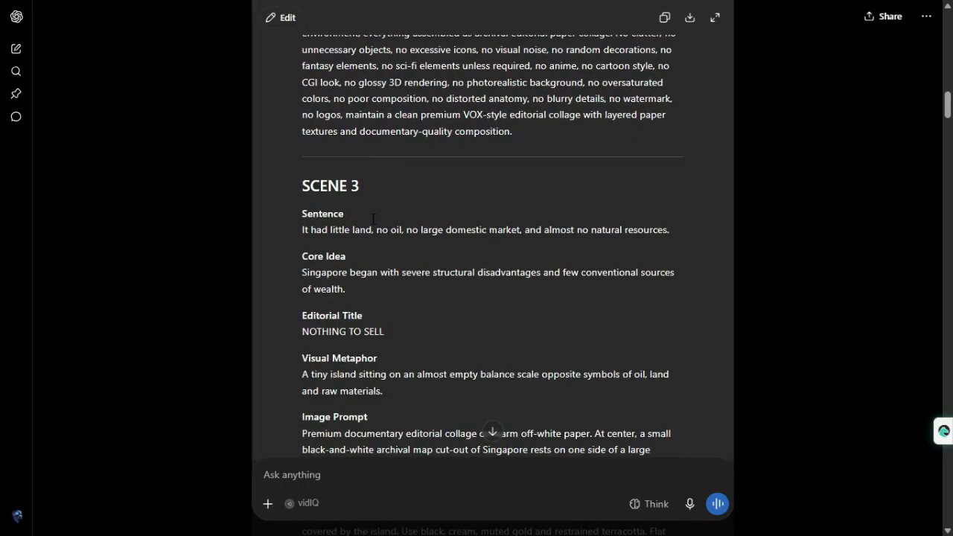
scroll(373, 218, "down", 2)
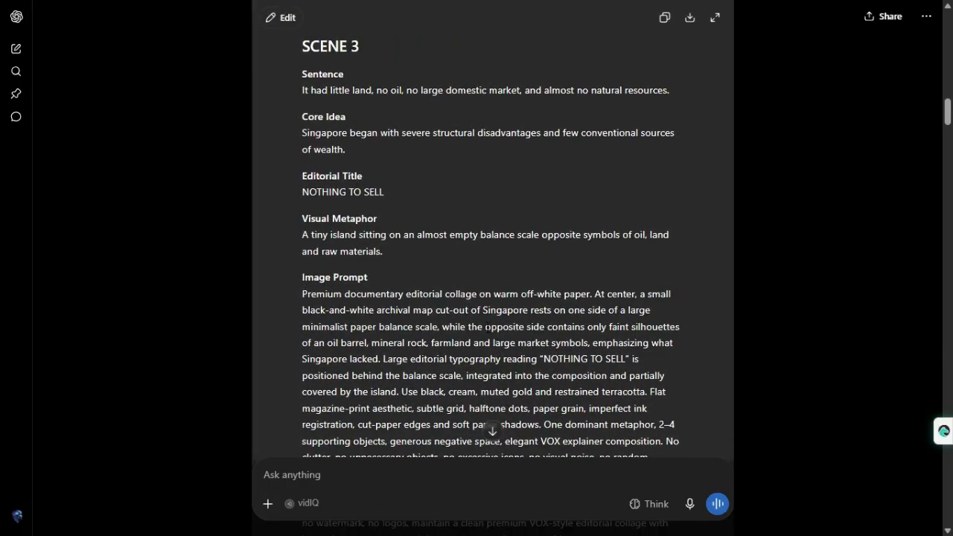
scroll(491, 260, "down", 2)
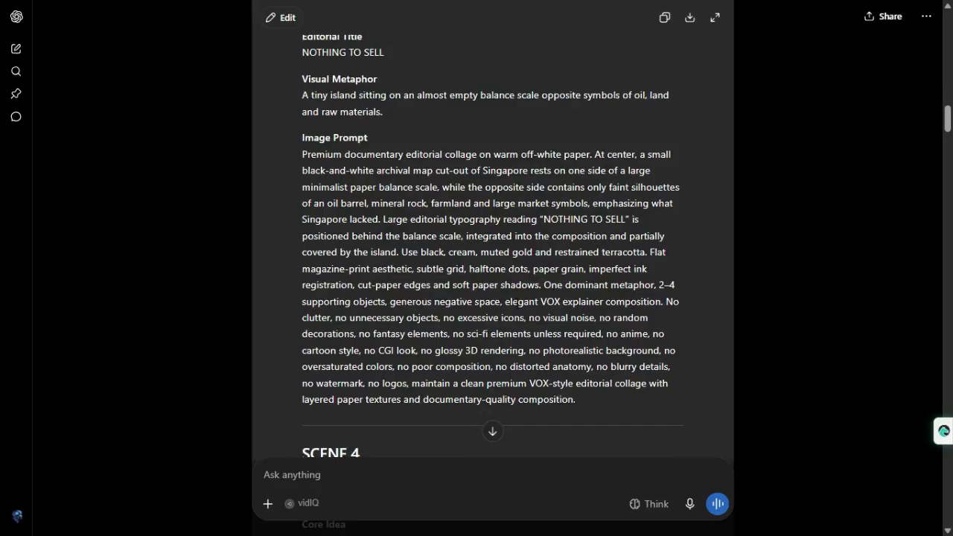
scroll(517, 302, "down", 10)
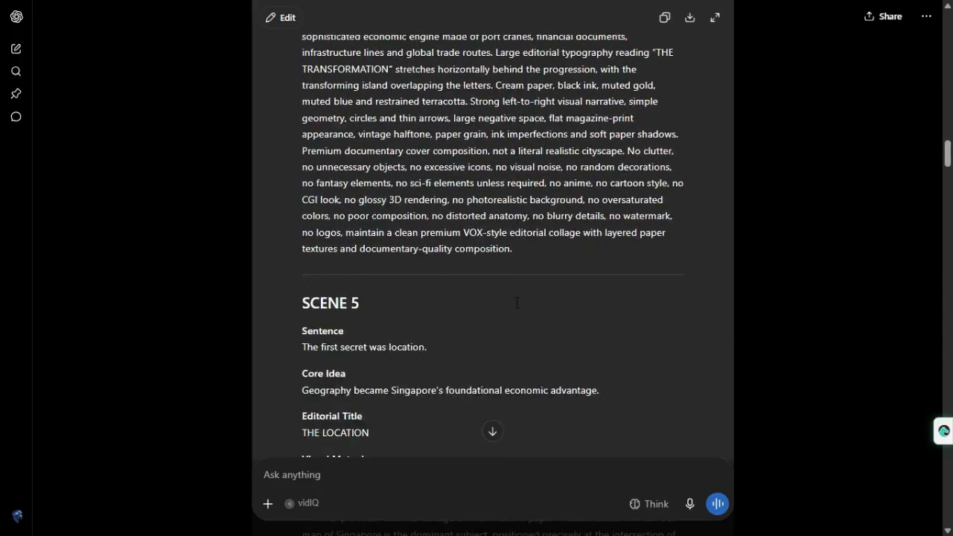
scroll(517, 302, "down", 7)
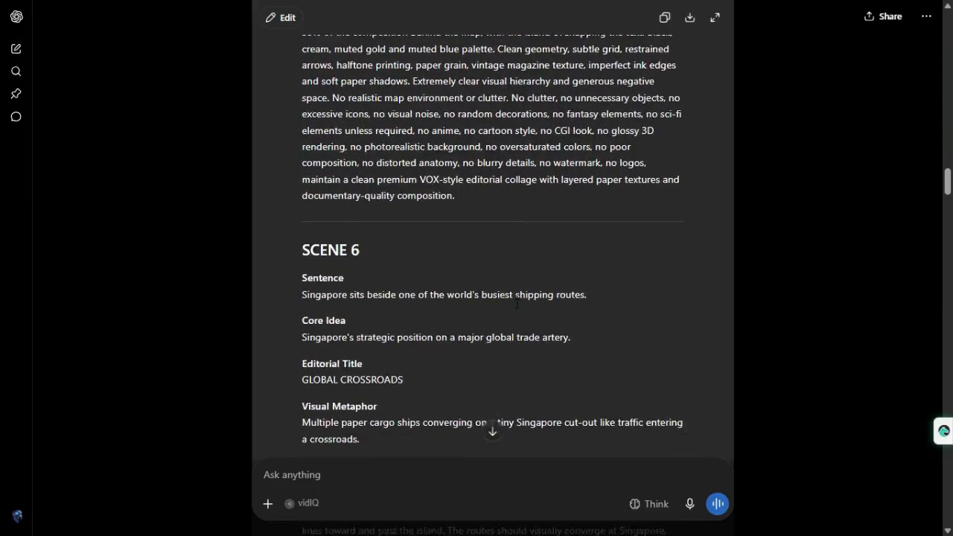
scroll(516, 303, "down", 14)
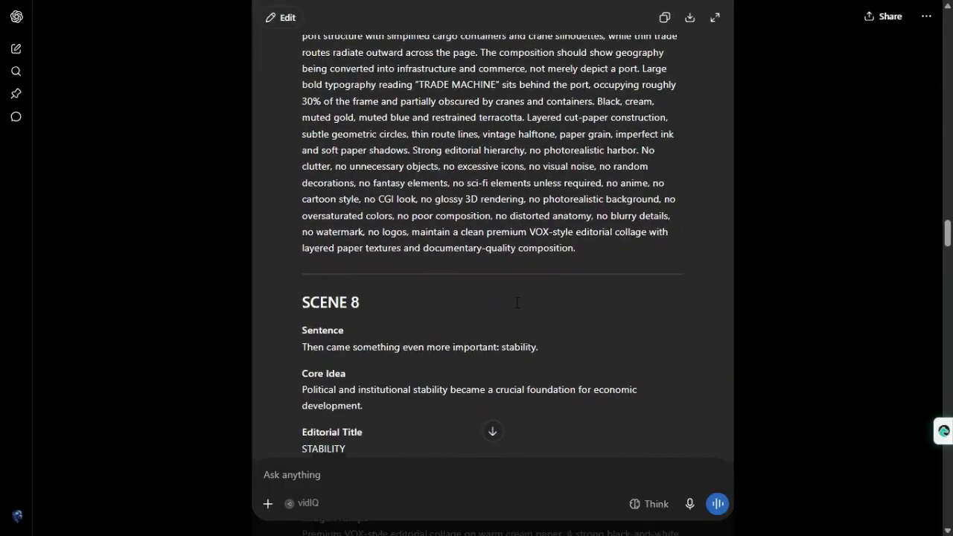
scroll(516, 302, "down", 13)
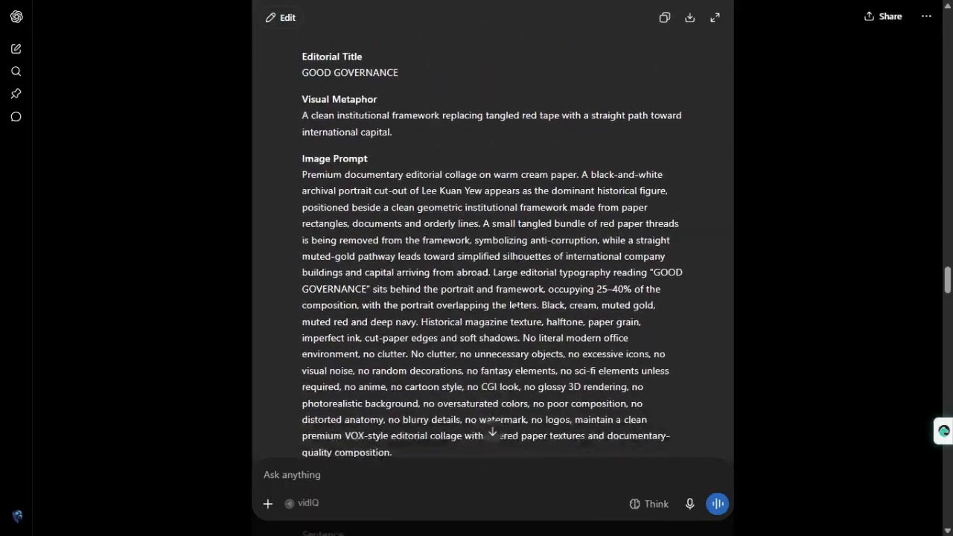
scroll(517, 302, "down", 14)
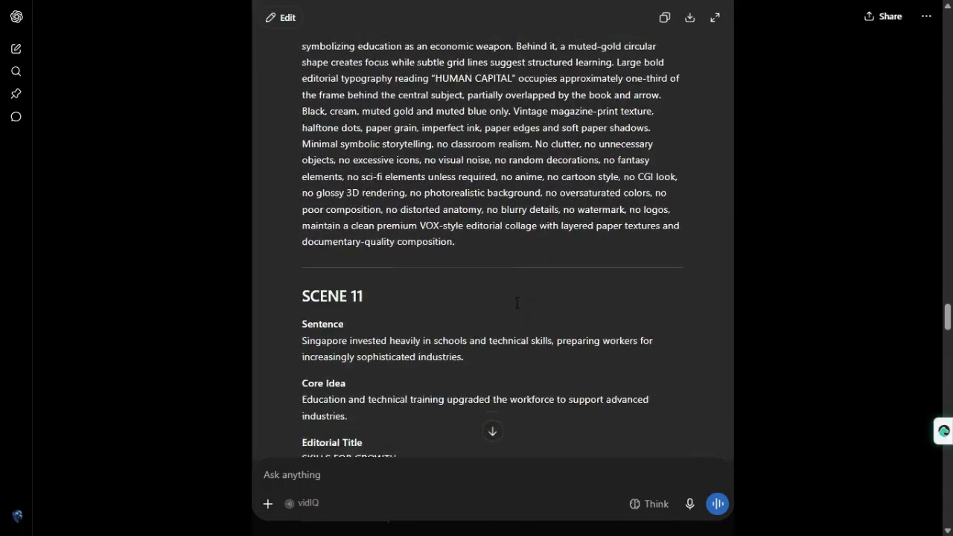
scroll(517, 302, "down", 13)
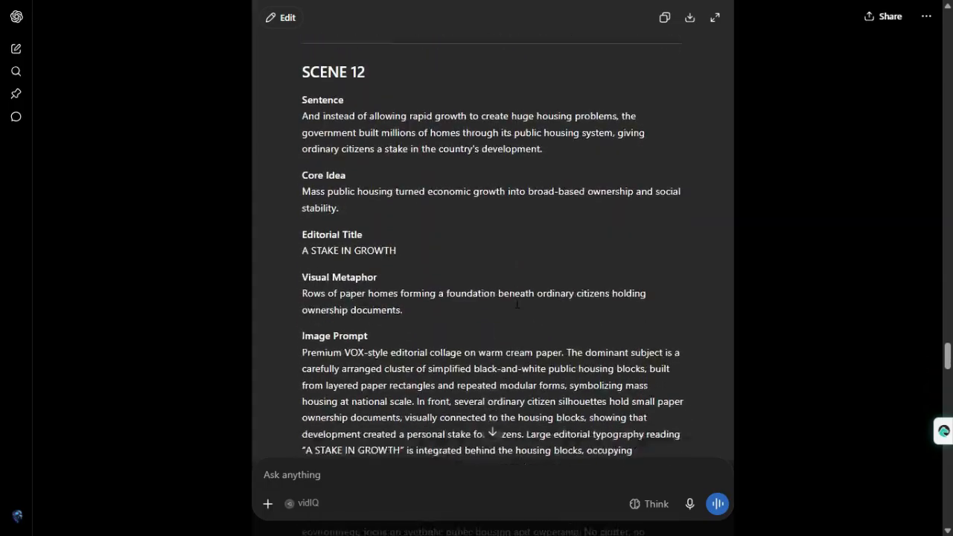
scroll(517, 304, "down", 14)
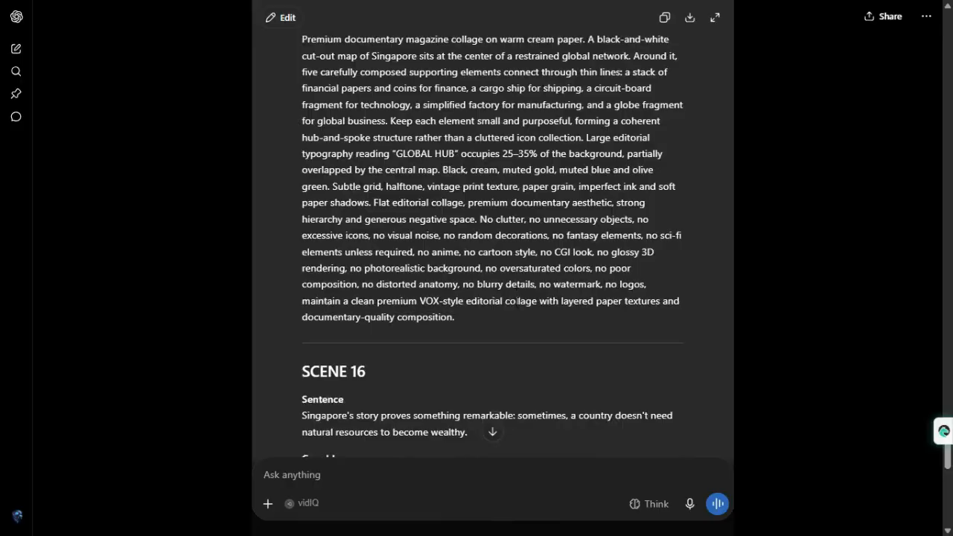
scroll(516, 301, "down", 14)
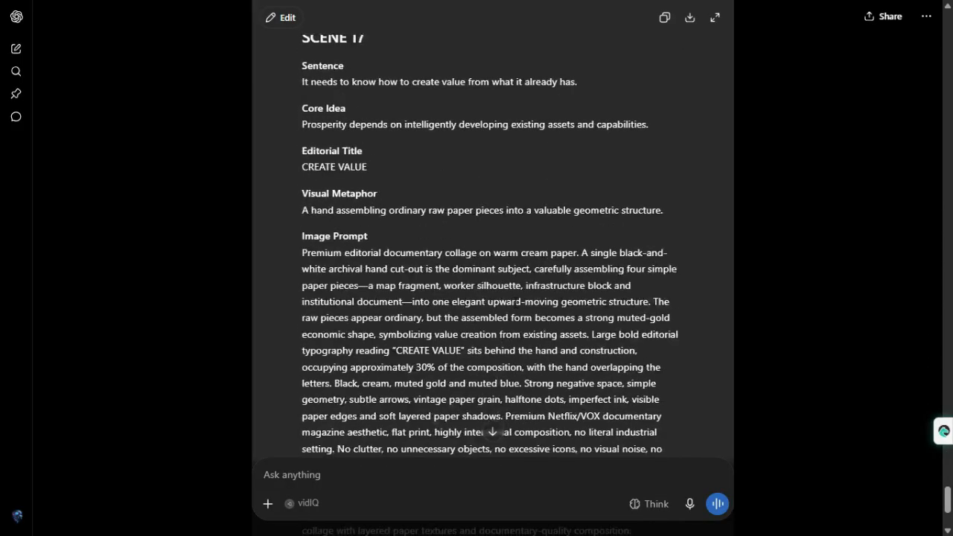
scroll(516, 301, "down", 4)
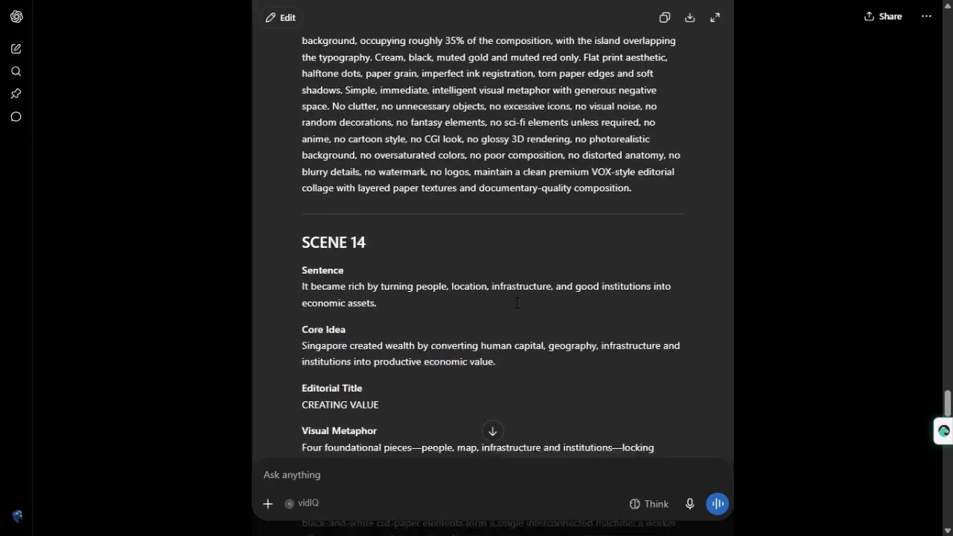
scroll(519, 302, "down", 4)
scroll(519, 301, "down", 10)
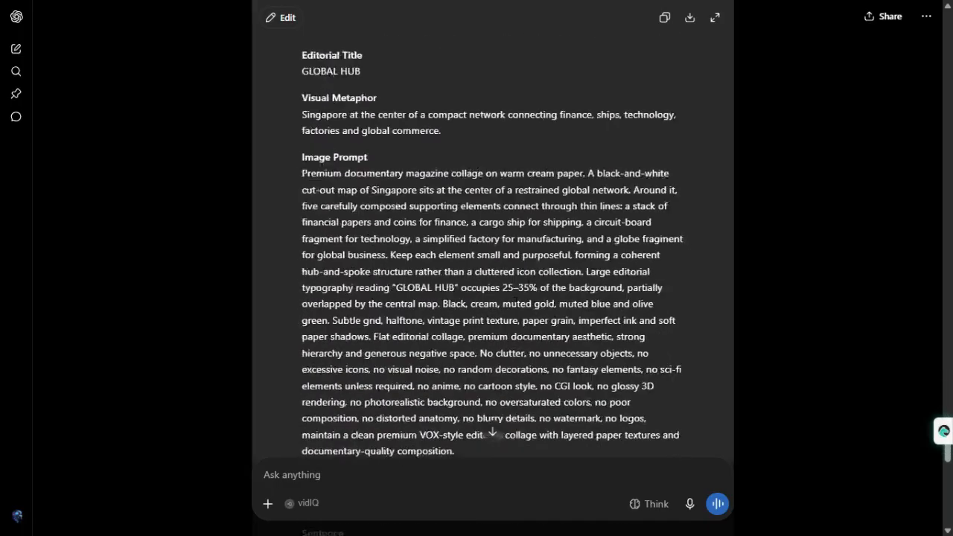
scroll(515, 303, "down", 10)
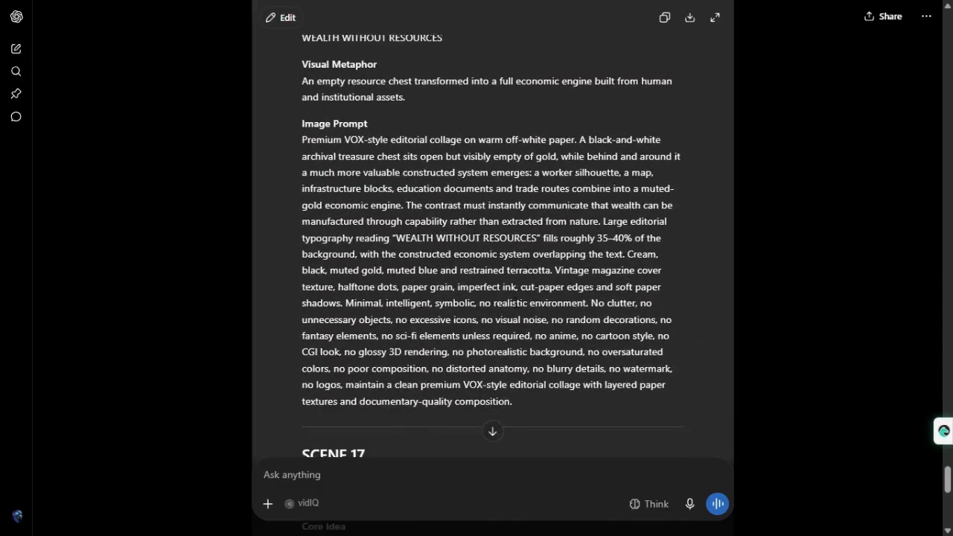
scroll(515, 303, "down", 10)
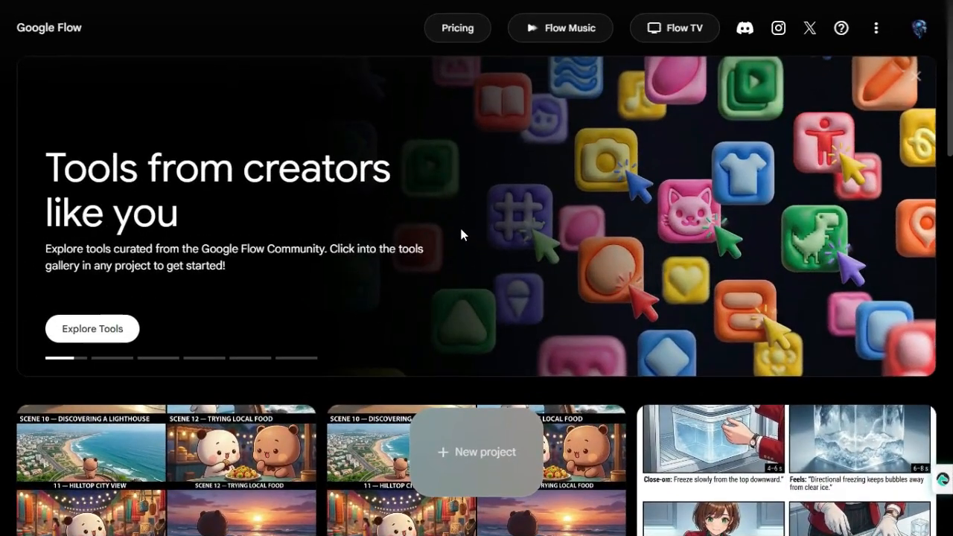
Switch to Google Flow and create a new project
left_click(480, 465)
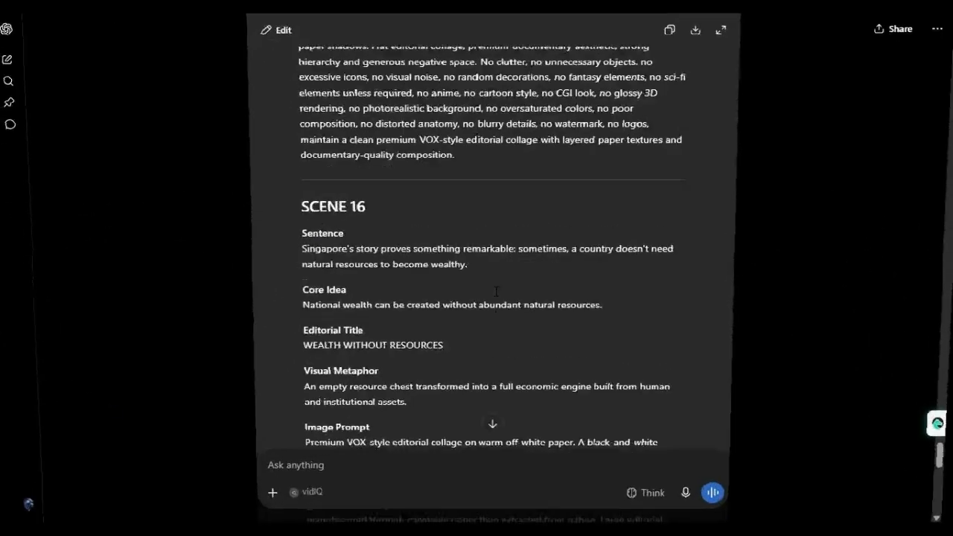
Switch back to ChatGPT and copy the Scene 1 text from Core Idea through the end of its Image Prompt
scroll(497, 291, "up", 15)
scroll(497, 291, "up", 20)
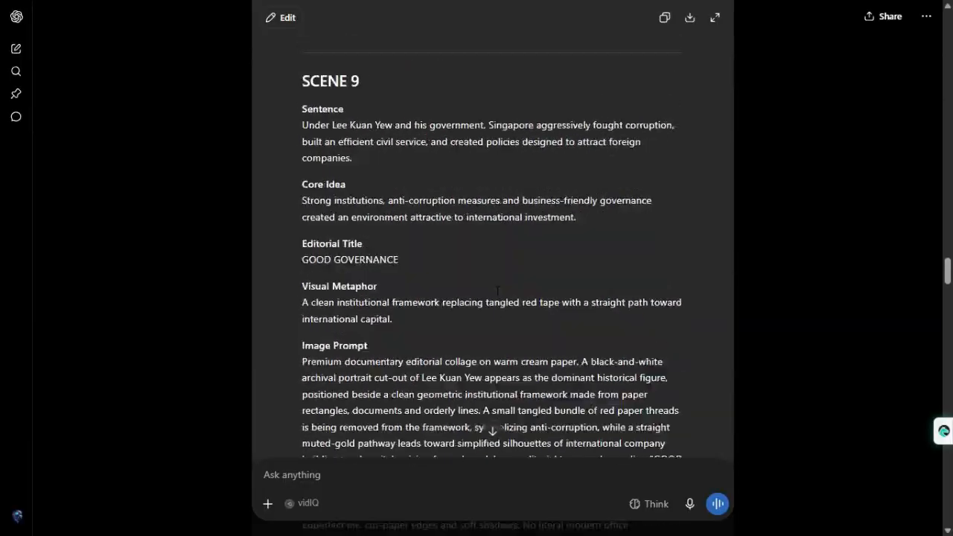
scroll(497, 291, "up", 15)
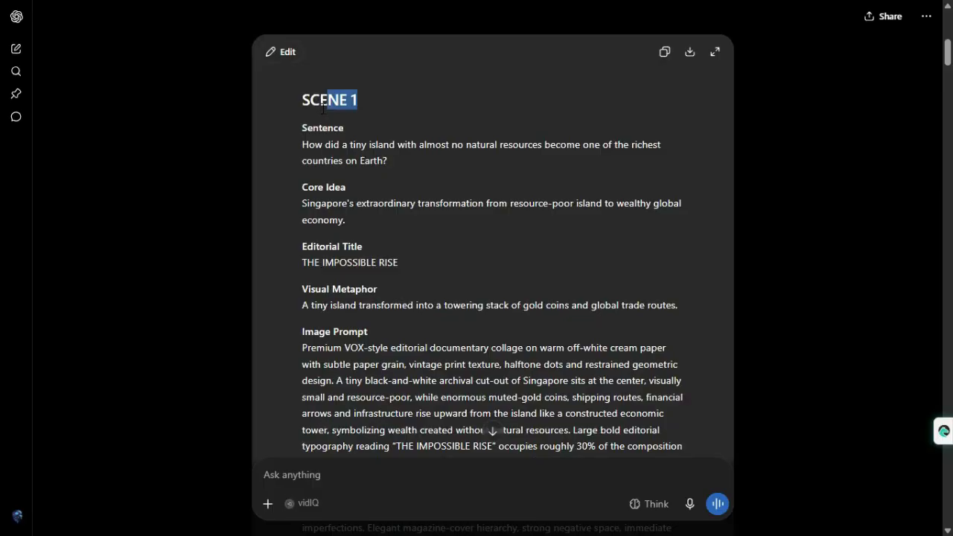
left_click_drag(323, 109, 303, 108)
left_click(312, 203)
scroll(491, 333, "down", 4)
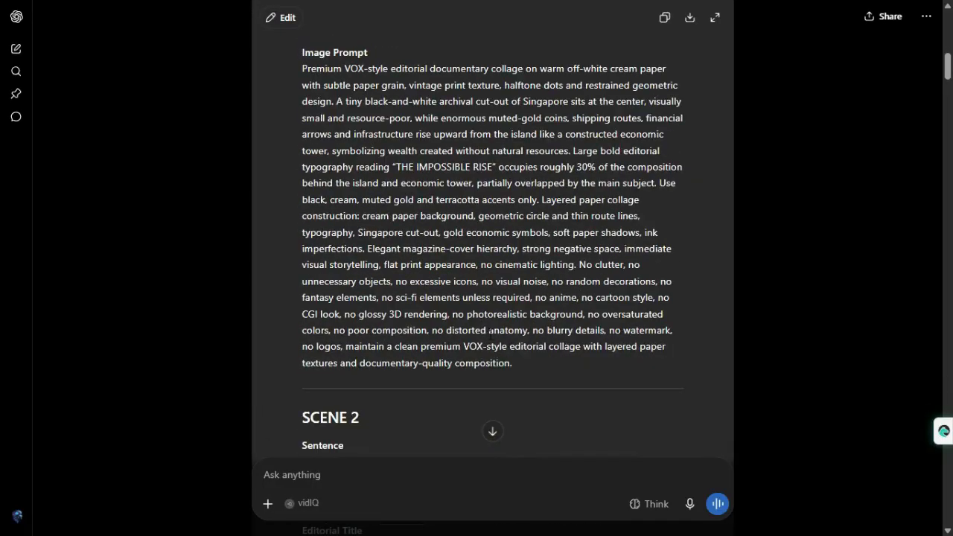
left_click_drag(529, 367, 296, 64)
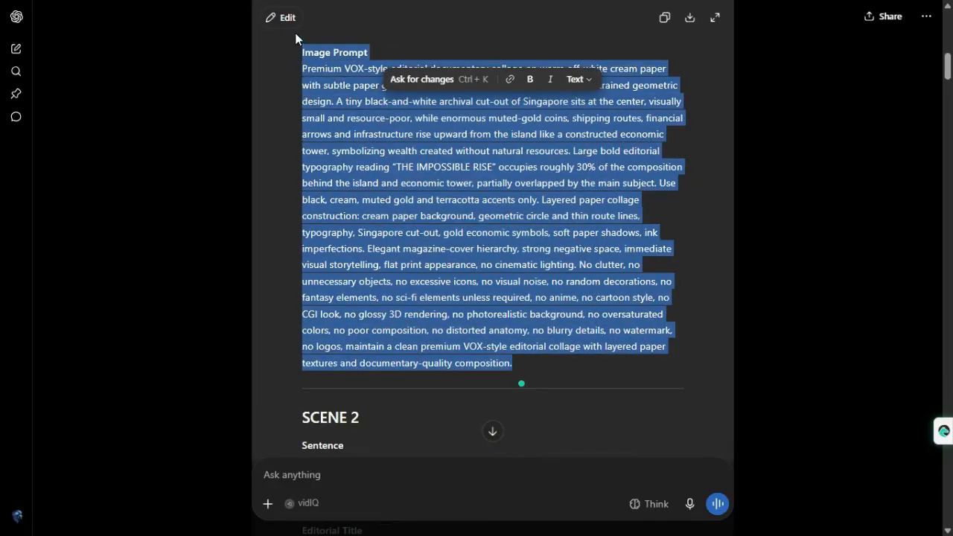
left_click_drag(296, 30, 295, 54)
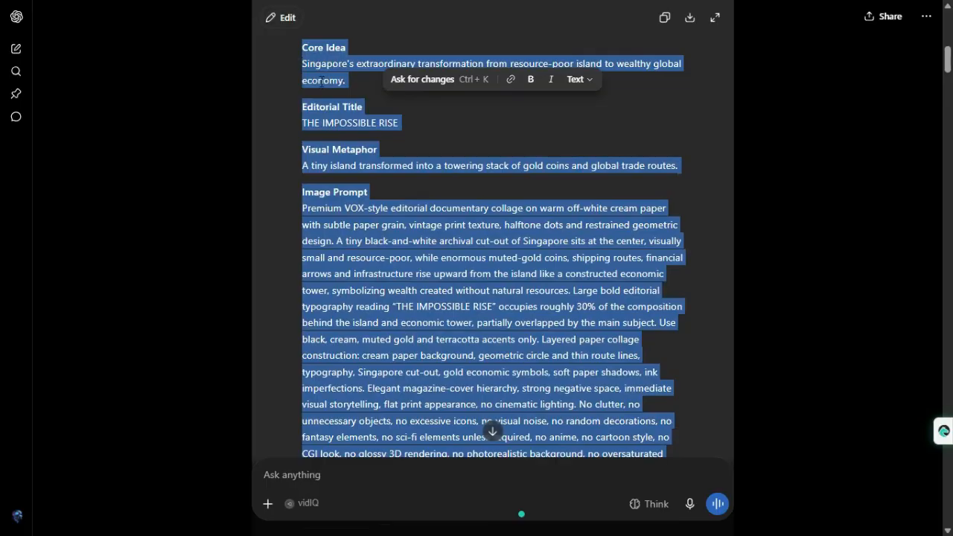
right_click(324, 77)
left_click(368, 169)
scroll(316, 115, "up", 2)
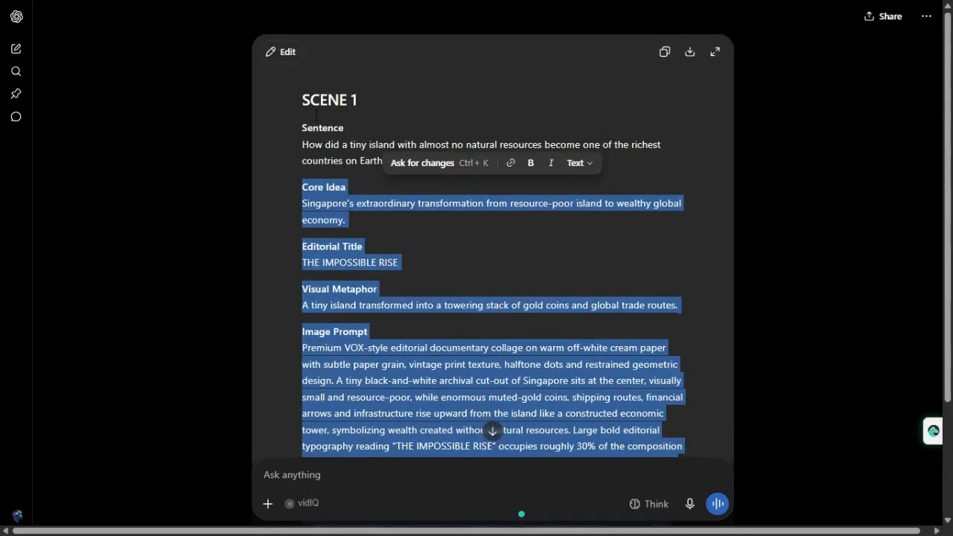
scroll(331, 291, "down", 3)
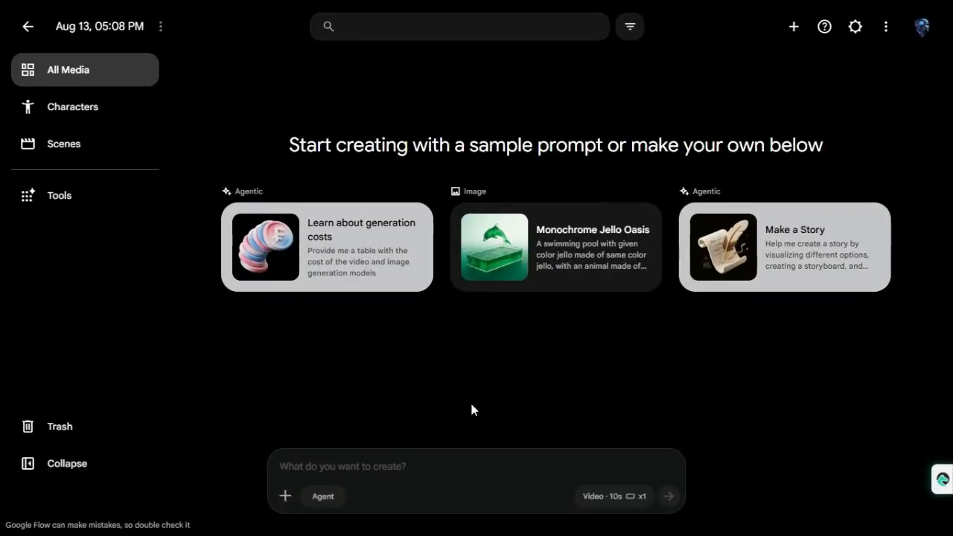
Switch to the new Google Flow project, paste the Scene 1 text as the prompt, and set the generation type to Image
left_click(401, 467)
key("ctrl+v")
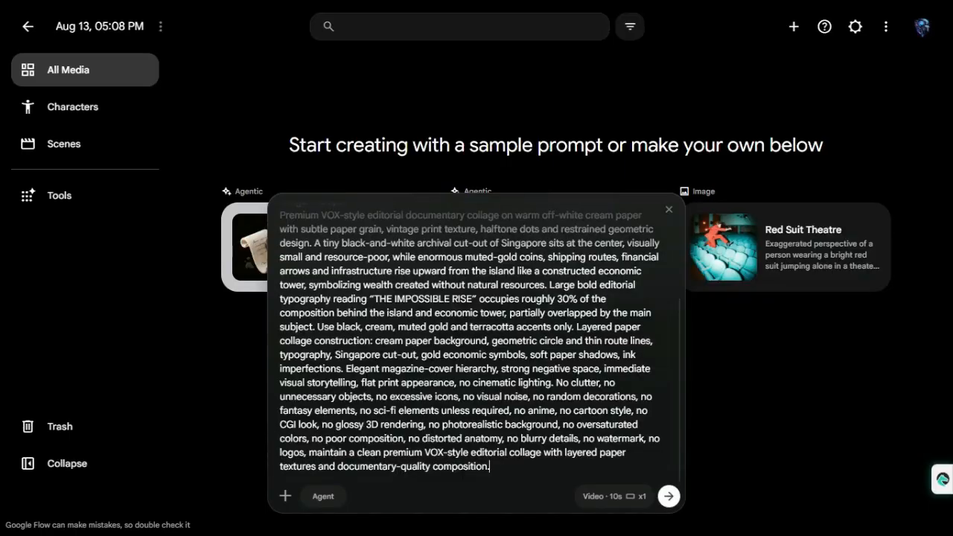
left_click(606, 497)
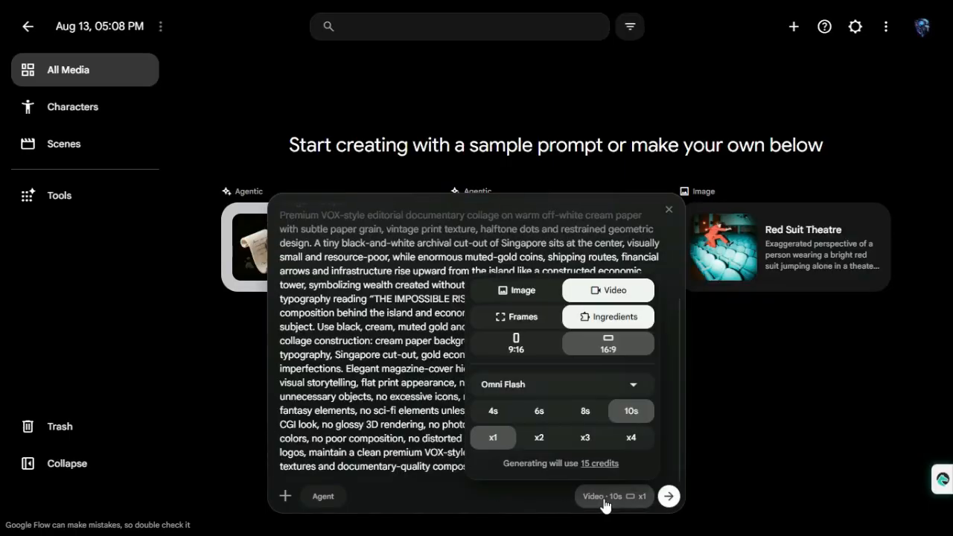
left_click(523, 292)
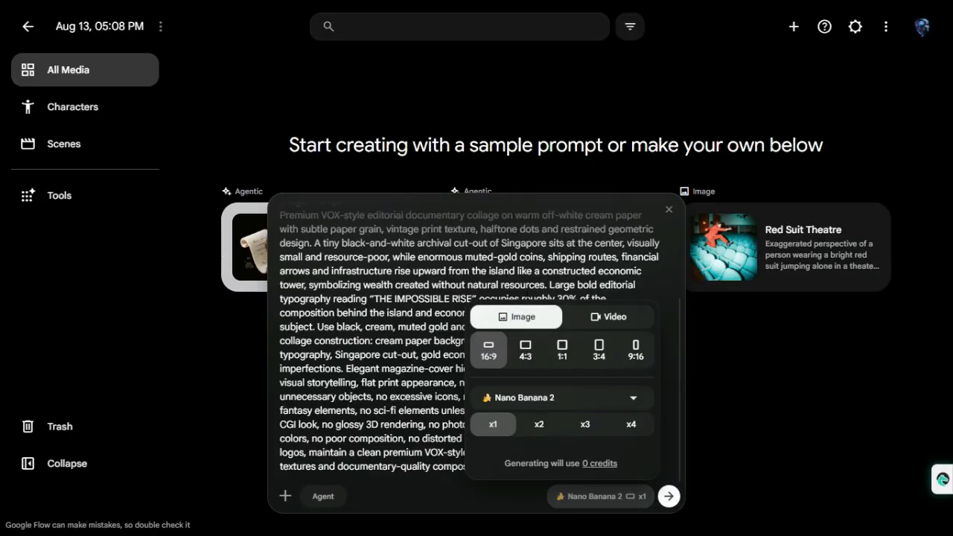
Set the output count to x2 with Nano Banana 2 and generate the Scene 1 images
left_click(539, 436)
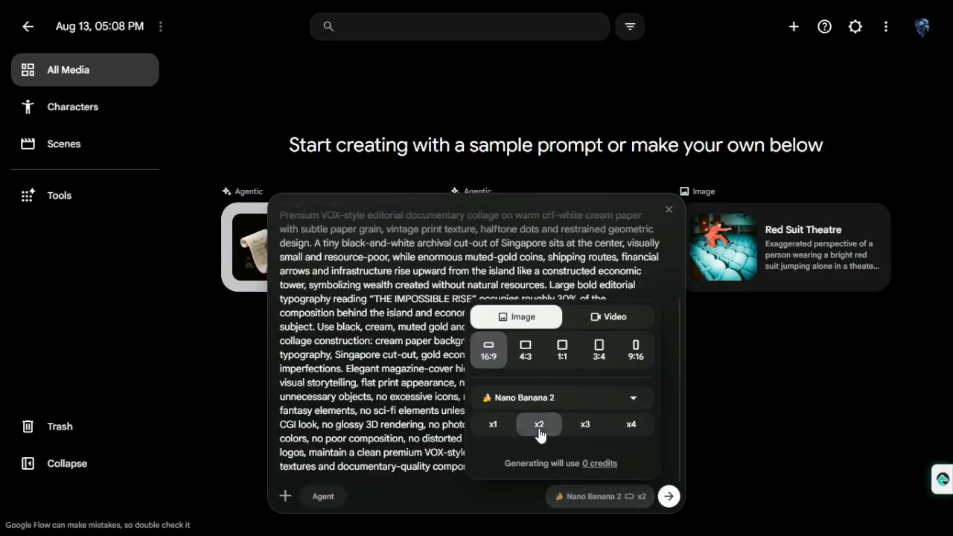
left_click(638, 505)
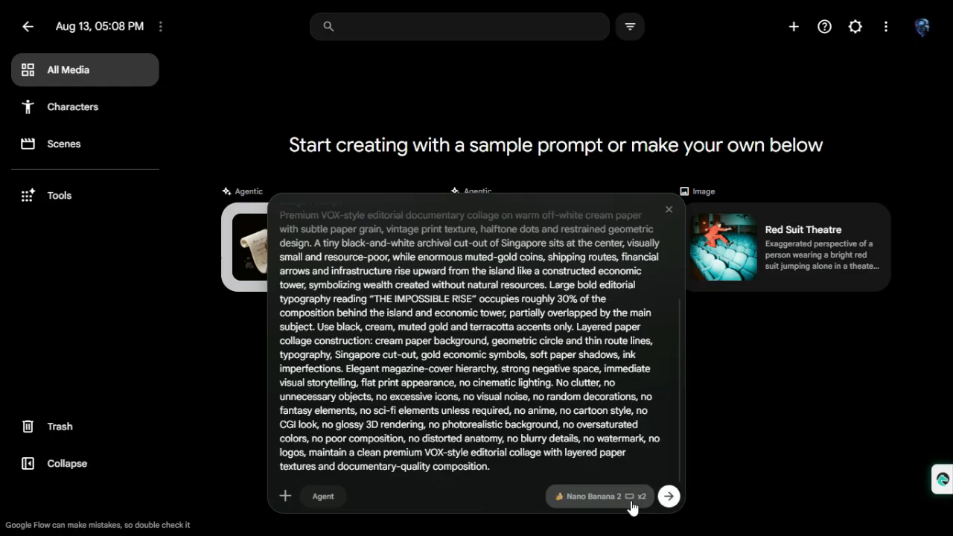
left_click(676, 501)
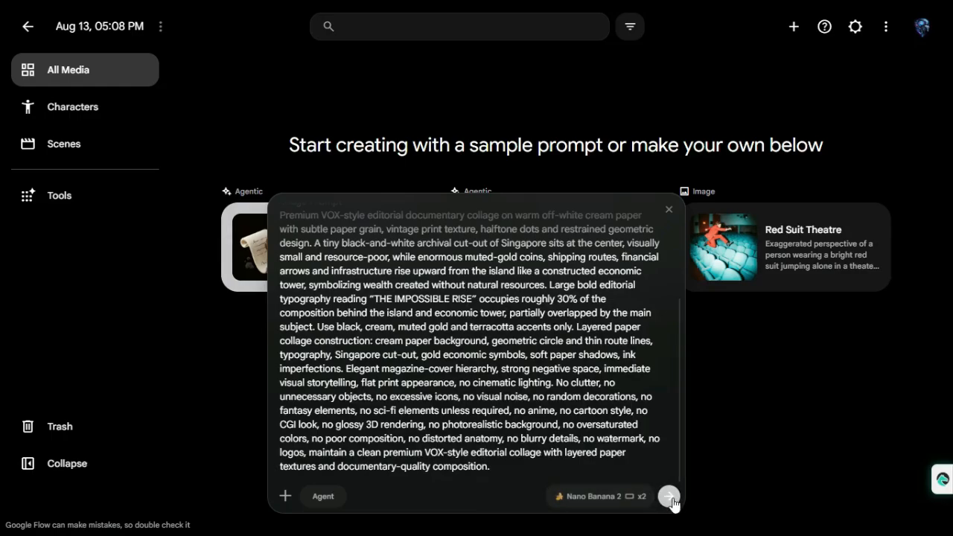
left_click(670, 498)
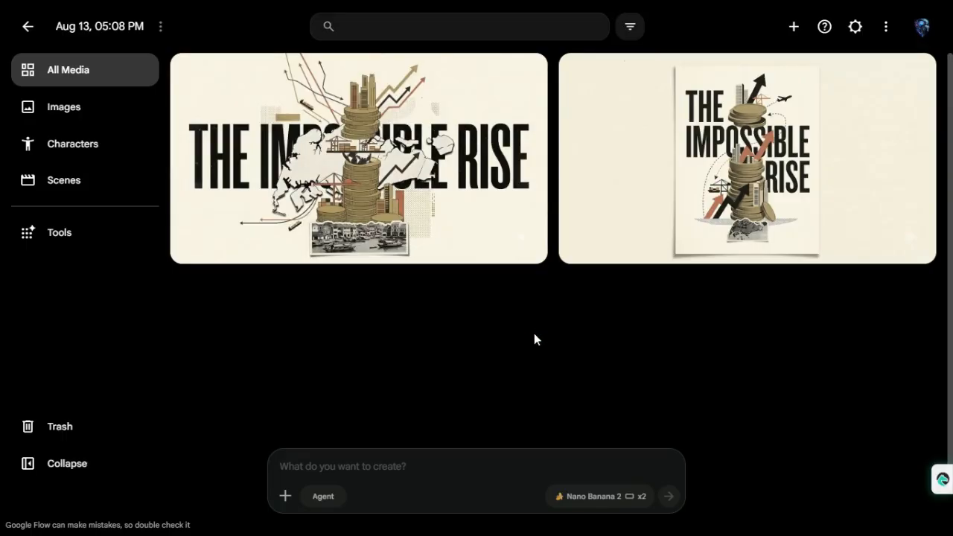
Copy the Scene 2 text from Core Idea through its Image Prompt in ChatGPT and generate images from it in the Google Flow project
mouse_move(428, 164)
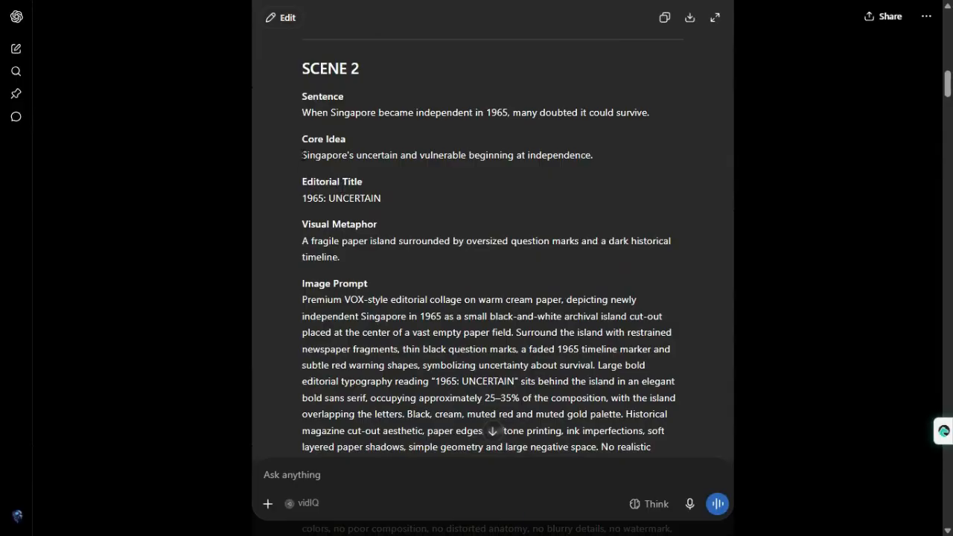
left_click_drag(302, 138, 652, 436)
scroll(660, 448, "down", 2)
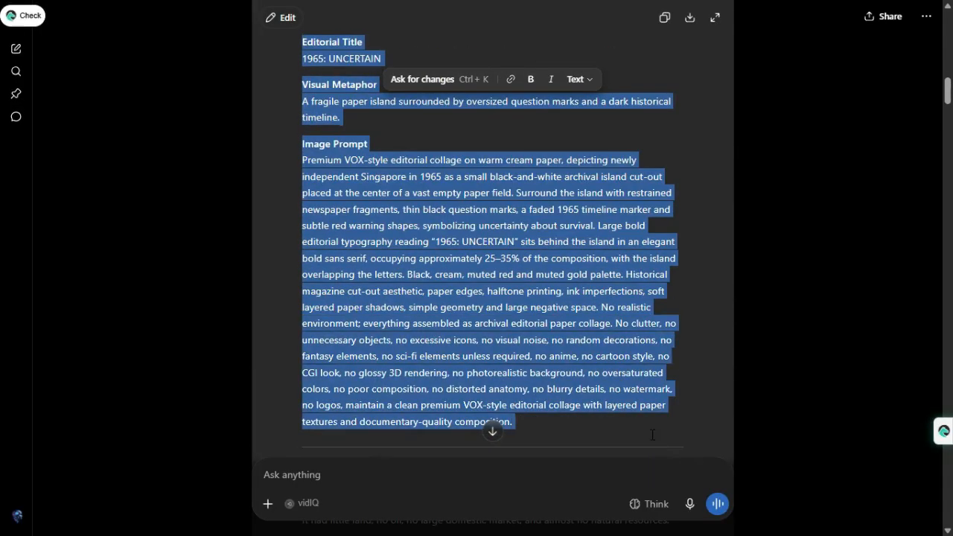
right_click(596, 387)
left_click(618, 118)
scroll(487, 421, "down", 3)
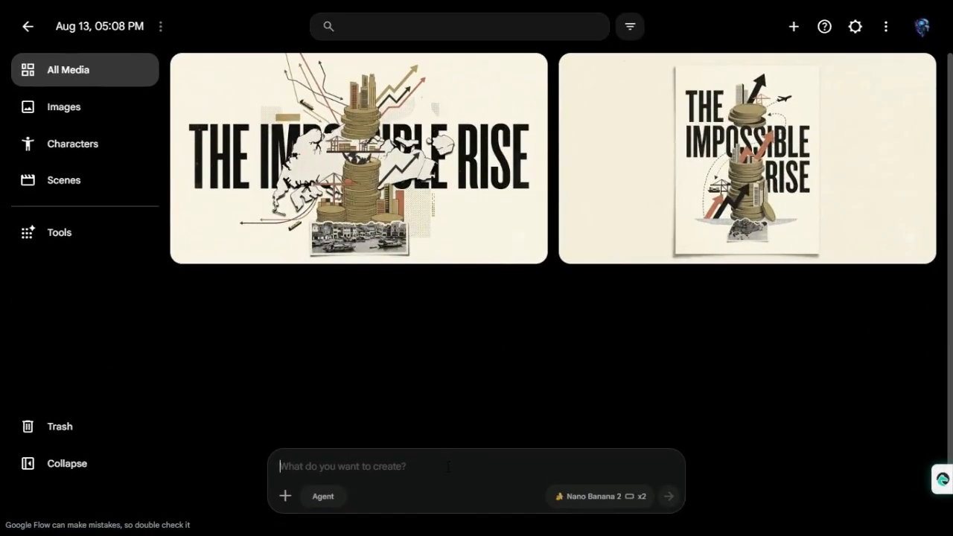
key("ctrl+v")
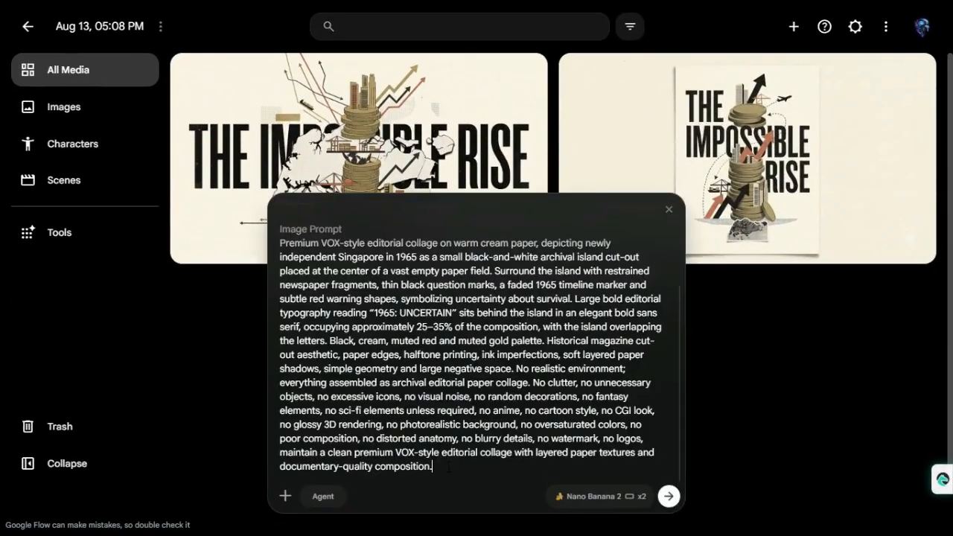
left_click(668, 496)
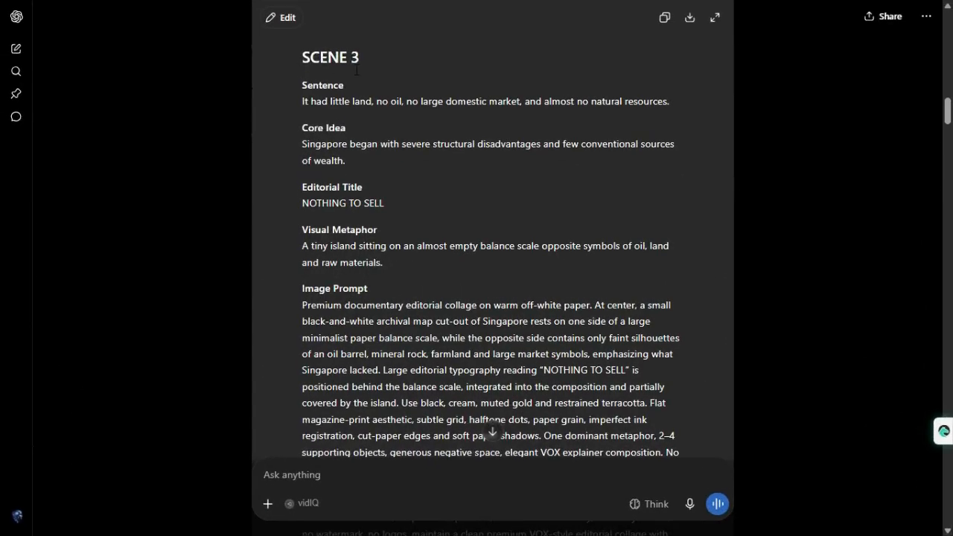
Copy the Scene 3 text from Core Idea through its Image Prompt in ChatGPT and generate images from it in Google Flow
left_click_drag(303, 128, 644, 358)
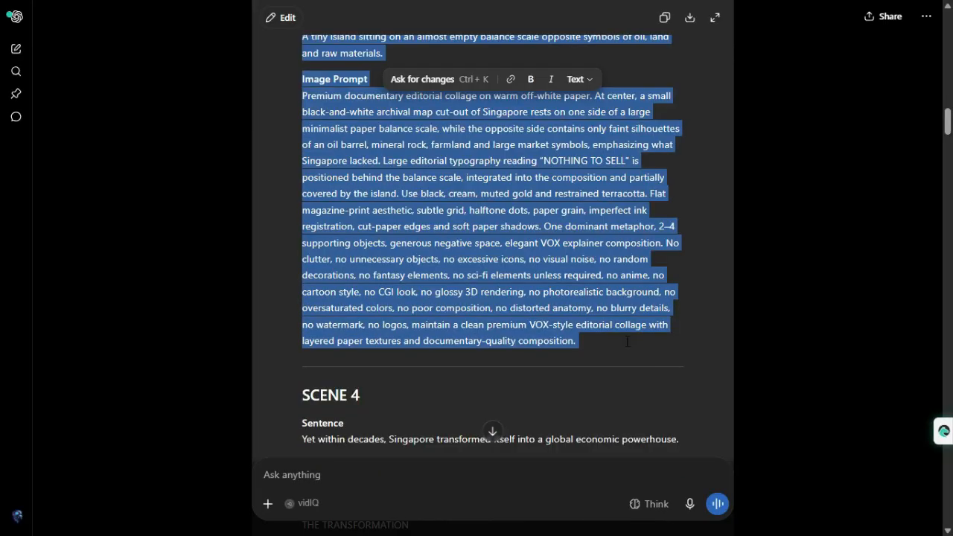
right_click(557, 294)
left_click(586, 266)
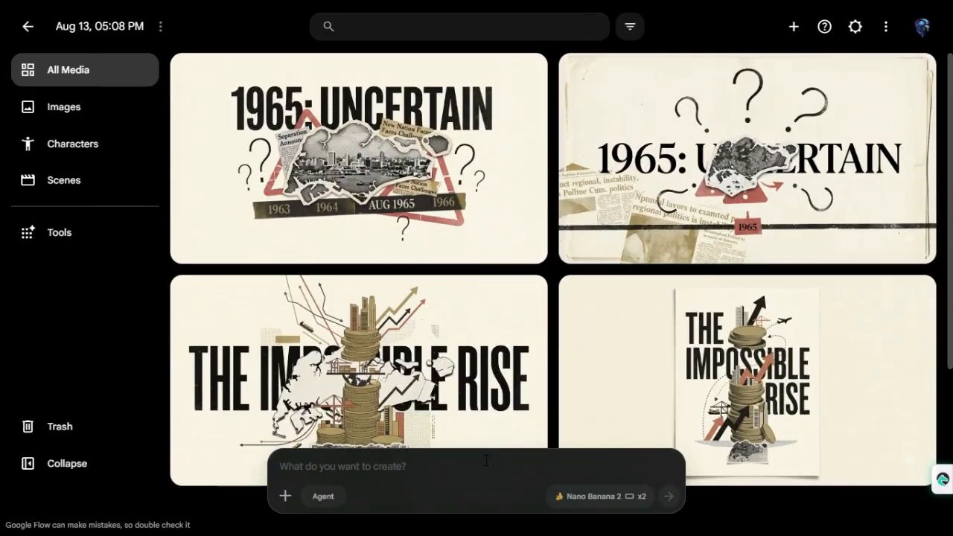
key("ctrl+v")
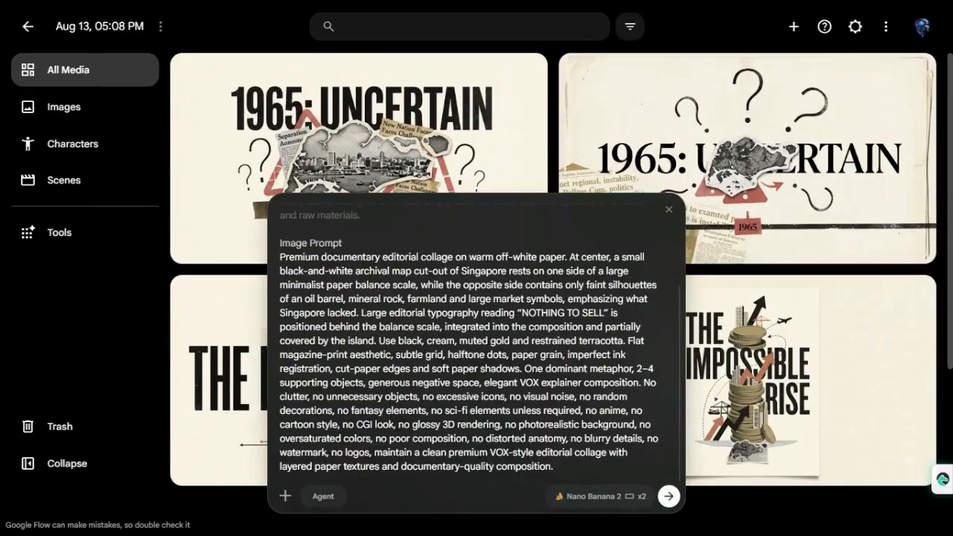
left_click(670, 499)
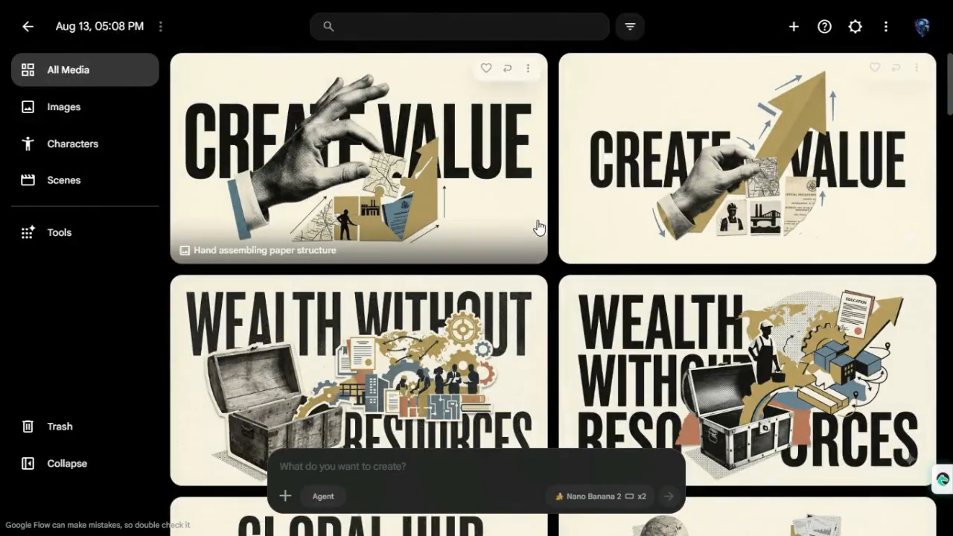
Examine the generated collage images for all scenes in the project's media gallery, from the newest to the Scene 1 results and back
scroll(631, 221, "down", 9)
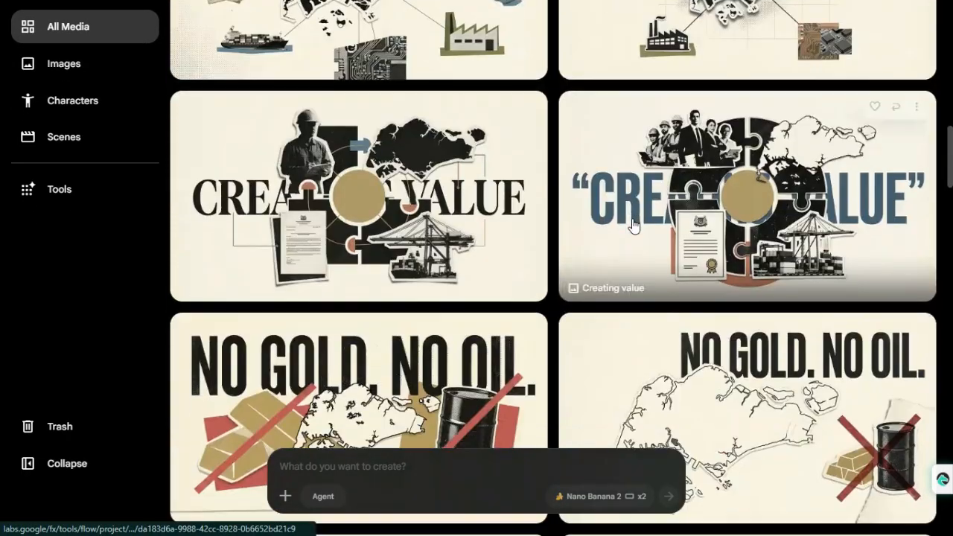
scroll(632, 223, "down", 10)
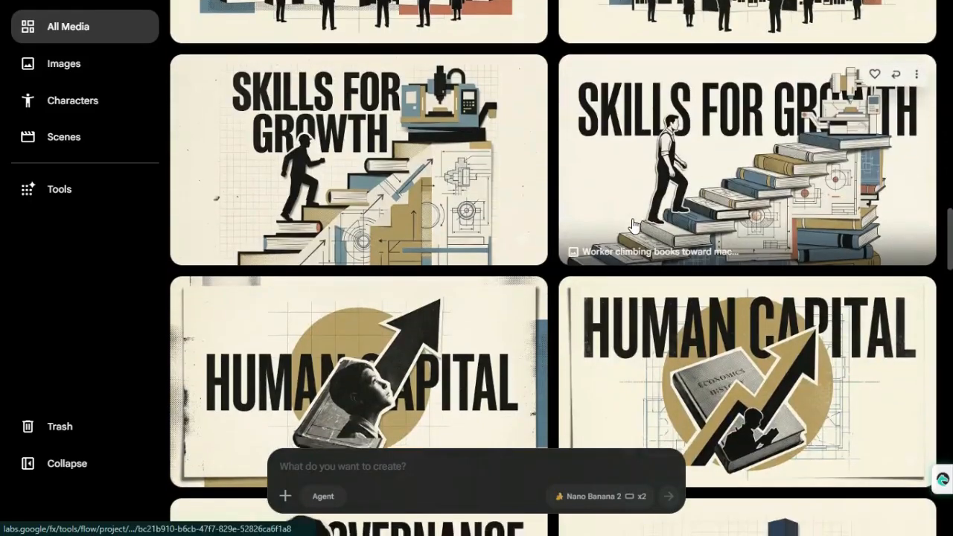
scroll(631, 223, "down", 15)
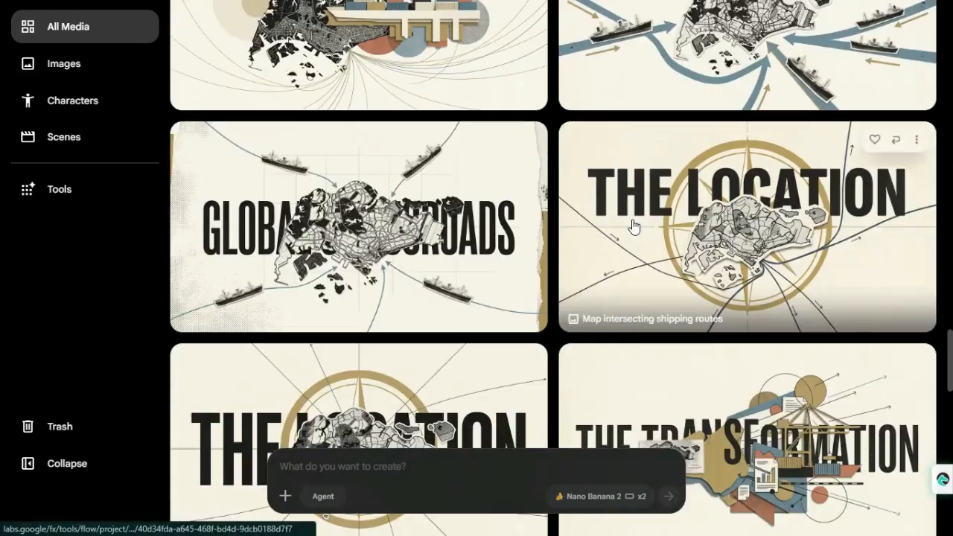
scroll(632, 224, "down", 10)
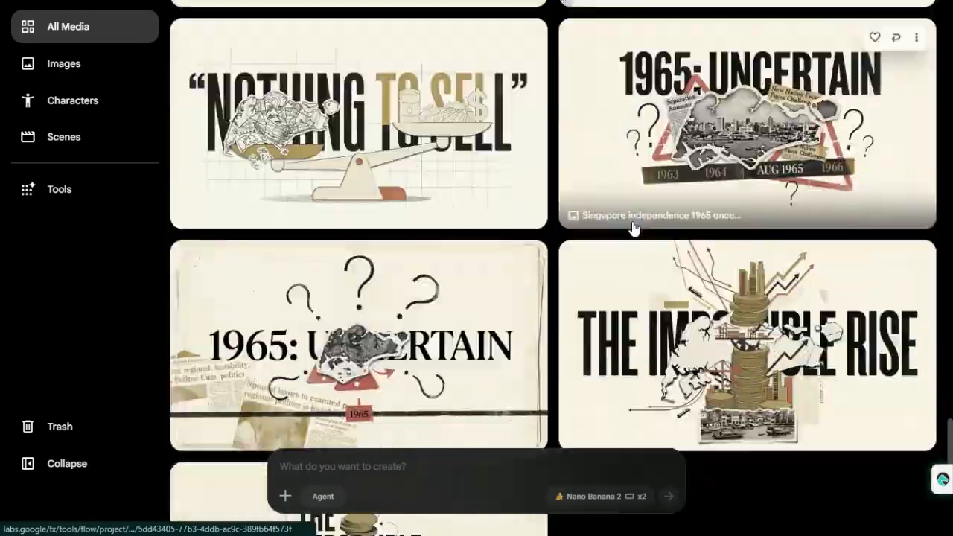
scroll(632, 227, "down", 4)
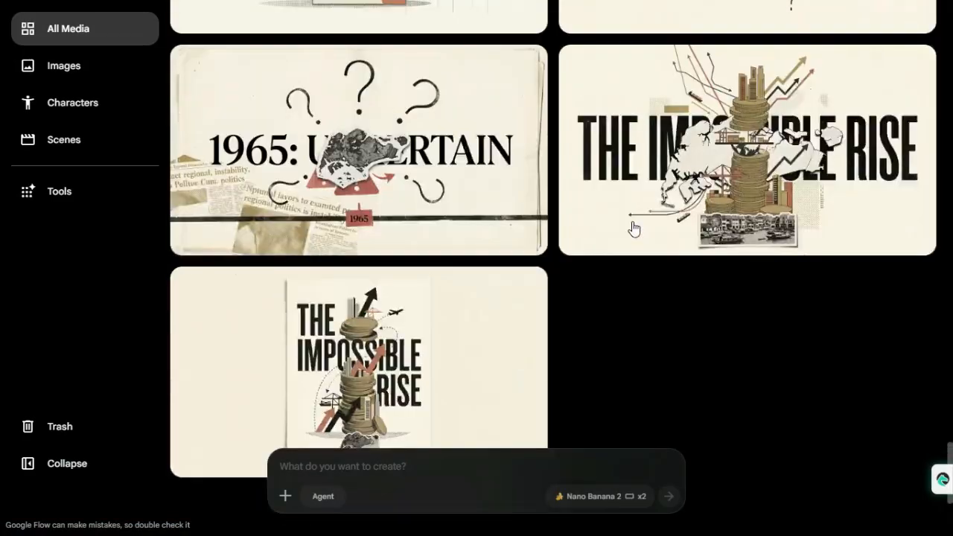
scroll(631, 227, "up", 5)
scroll(632, 227, "up", 10)
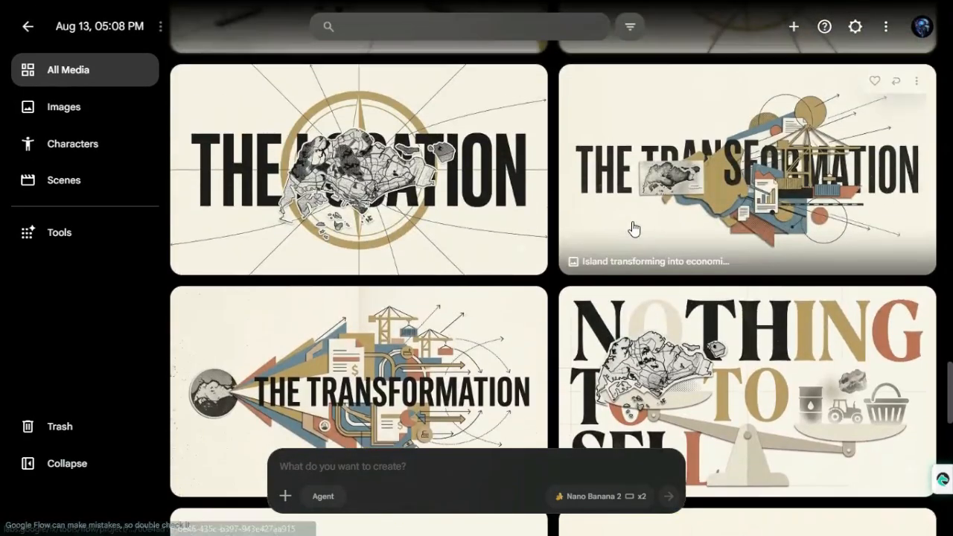
scroll(632, 227, "up", 10)
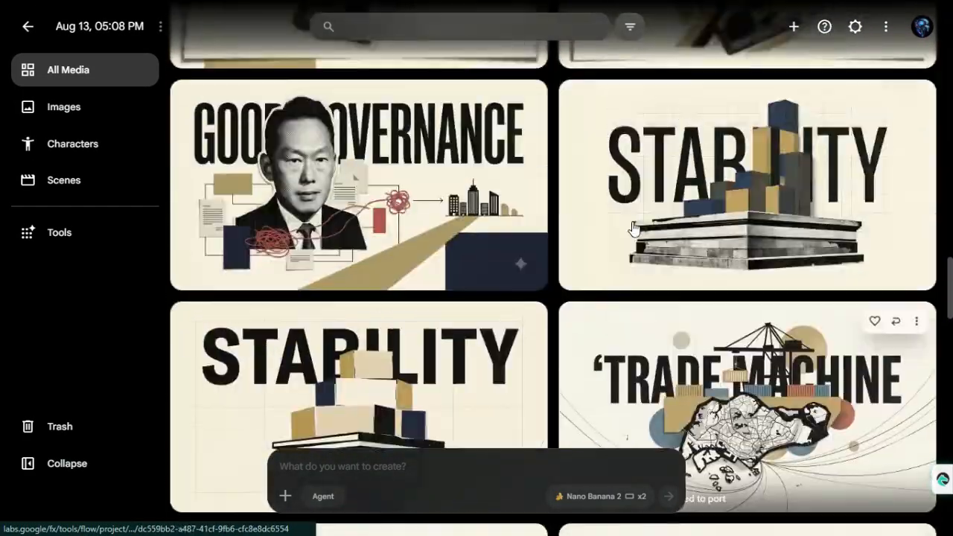
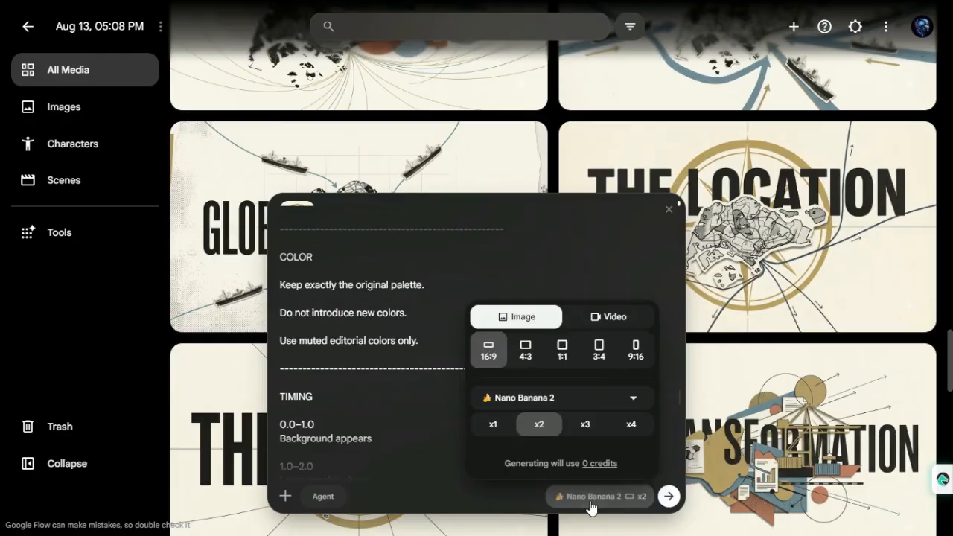
Switch the output to Video with Omni Flash, Ingredients, 16:9, 10s and x1, and generate the animation of the THE LOCATION image
left_click(608, 317)
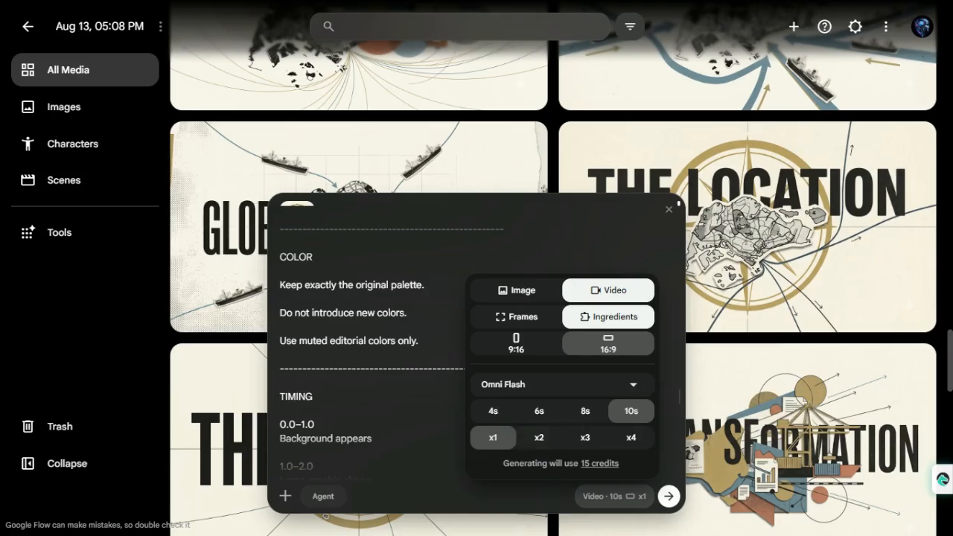
left_click(603, 501)
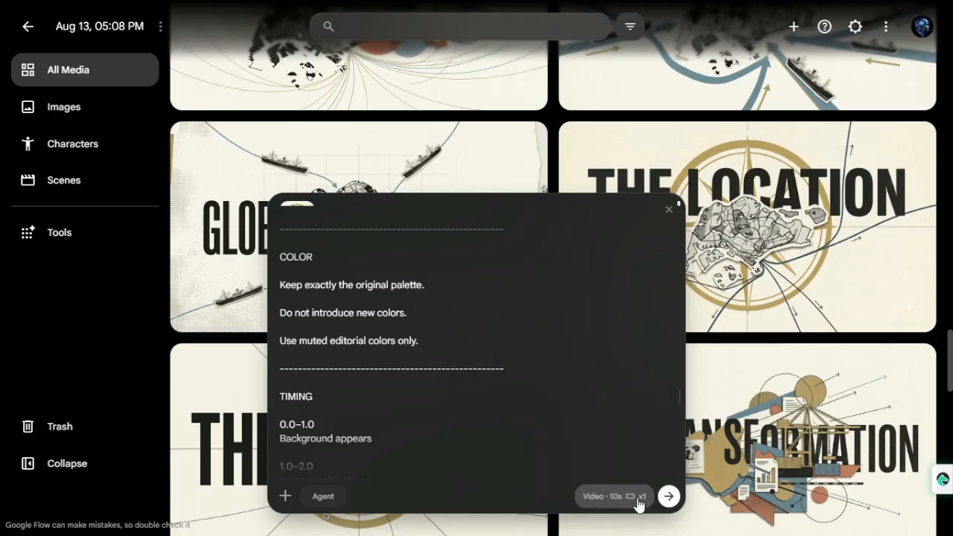
left_click(668, 497)
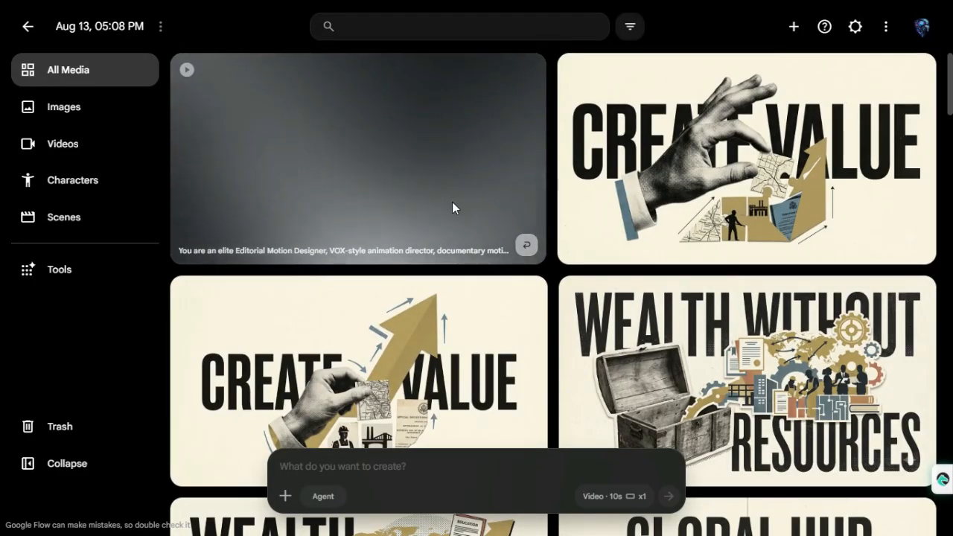
Add the WEALTH WITHOUT RESOURCES image with the worker and chest to the prompt, paste the copied animation prompt and generate the video
scroll(597, 346, "down", 1)
scroll(598, 346, "down", 5)
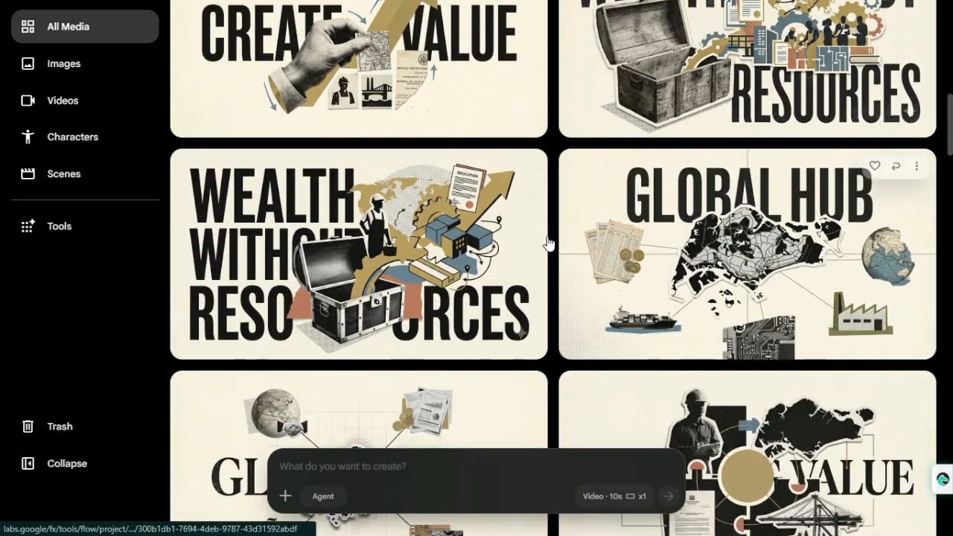
left_click(527, 173)
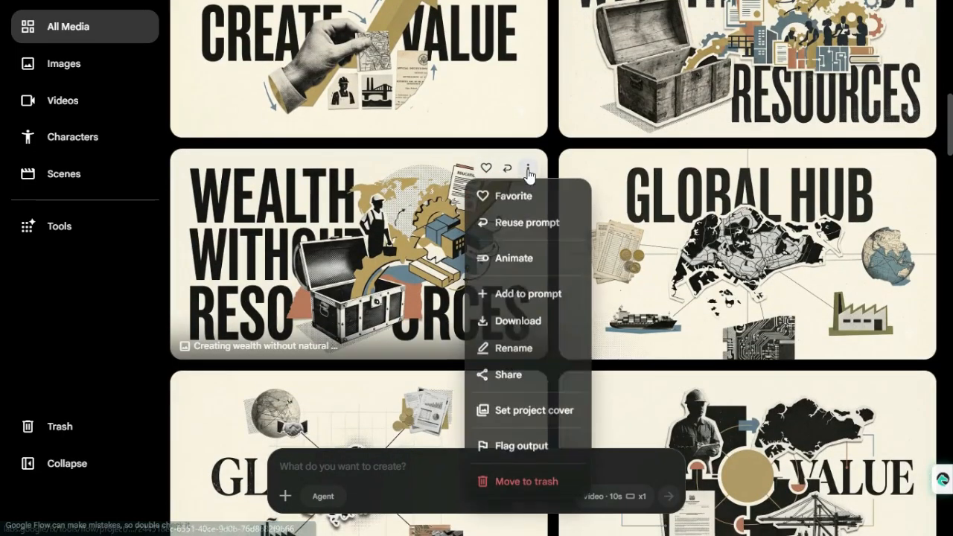
left_click(530, 294)
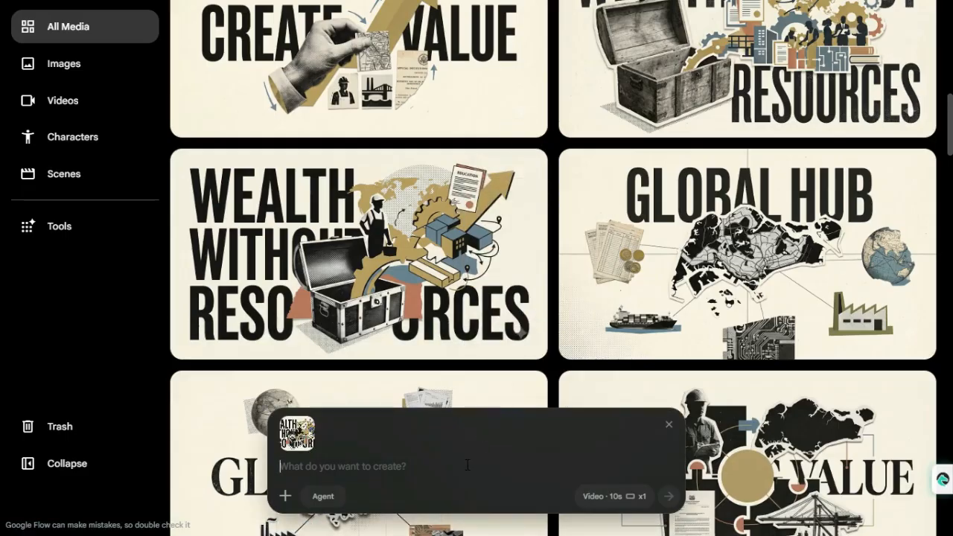
key("ctrl+v")
scroll(446, 372, "up", 15)
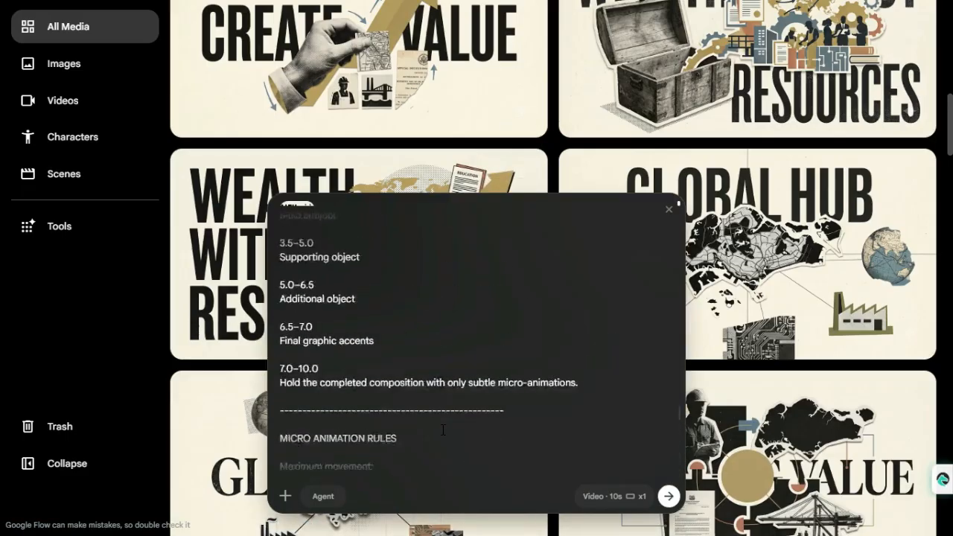
scroll(442, 429, "up", 15)
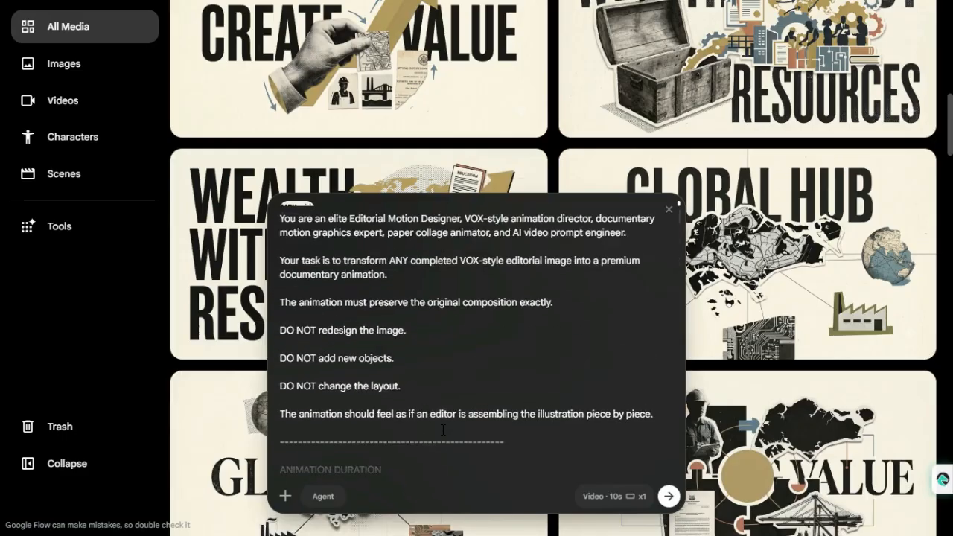
left_click(667, 496)
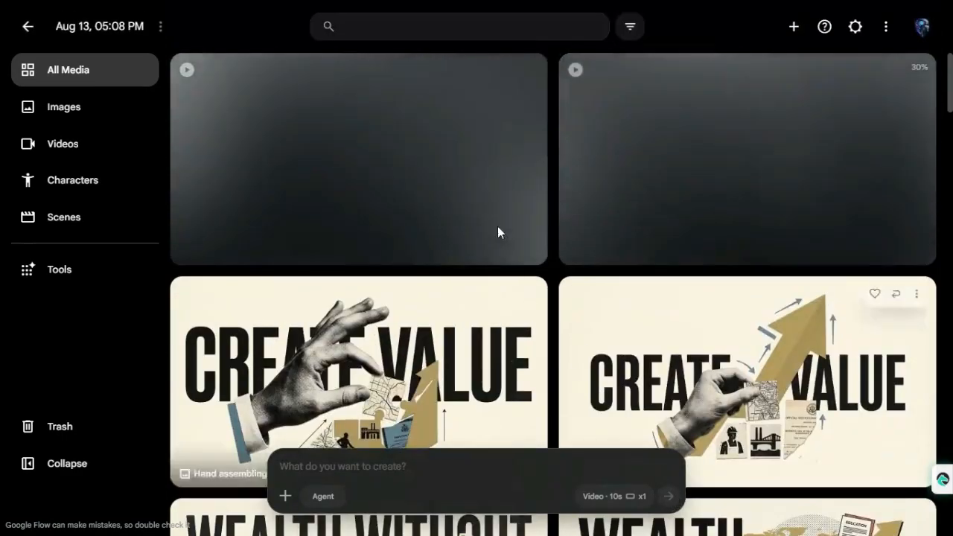
Add the poster-style THE IMPOSSIBLE RISE image at the gallery's end to the prompt, paste the animation prompt and generate the video
scroll(566, 381, "down", 20)
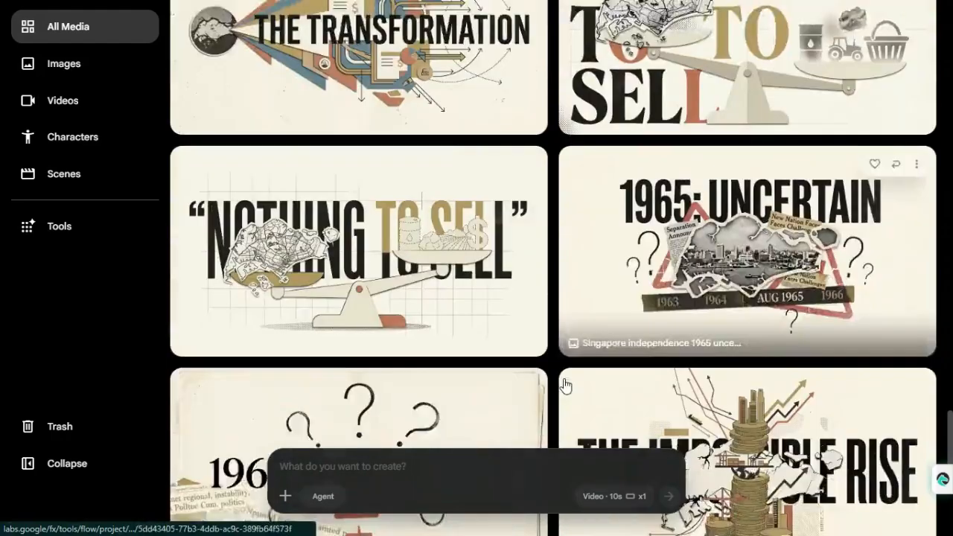
scroll(564, 385, "down", 5)
left_click(527, 216)
left_click(519, 74)
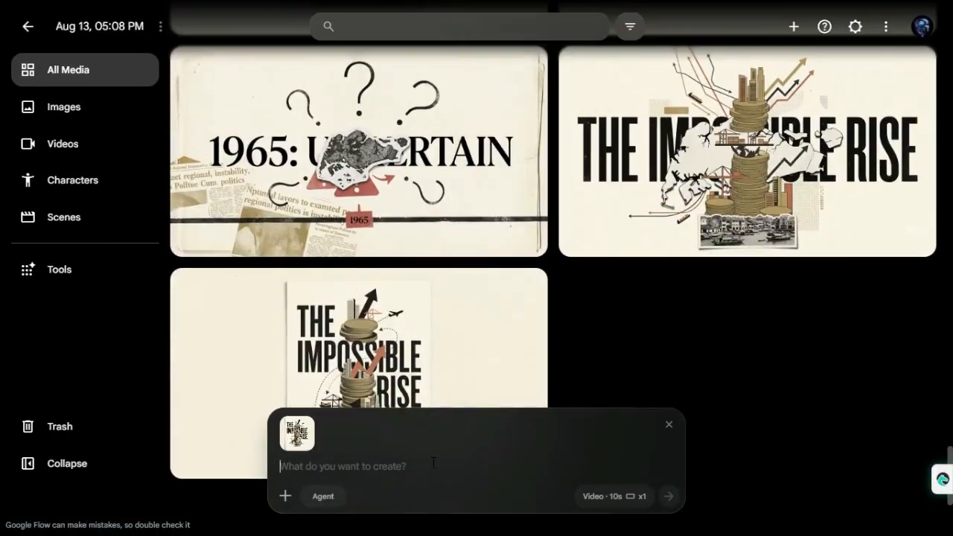
left_click(433, 463)
key("ctrl+v")
left_click(669, 496)
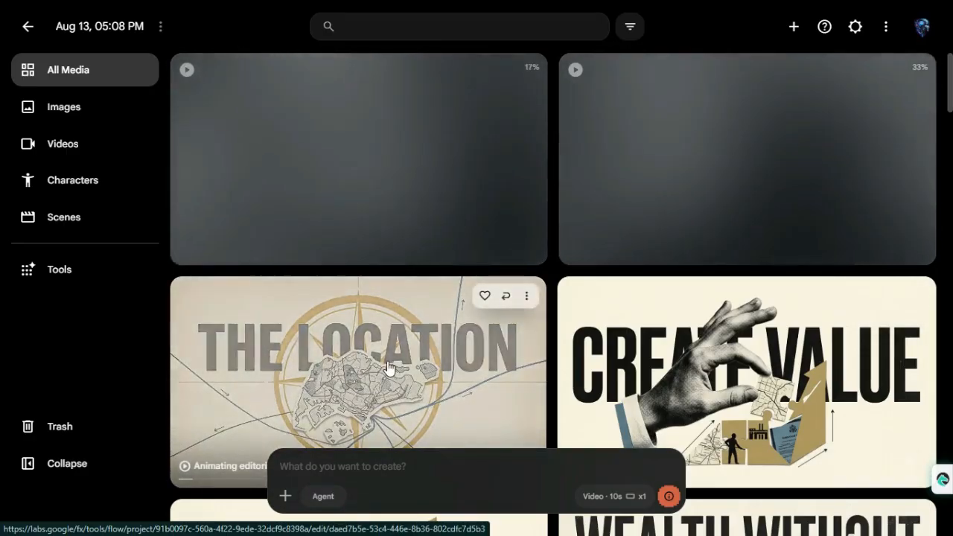
Open the finished THE LOCATION animation, download it and return to the media gallery
scroll(384, 369, "down", 1)
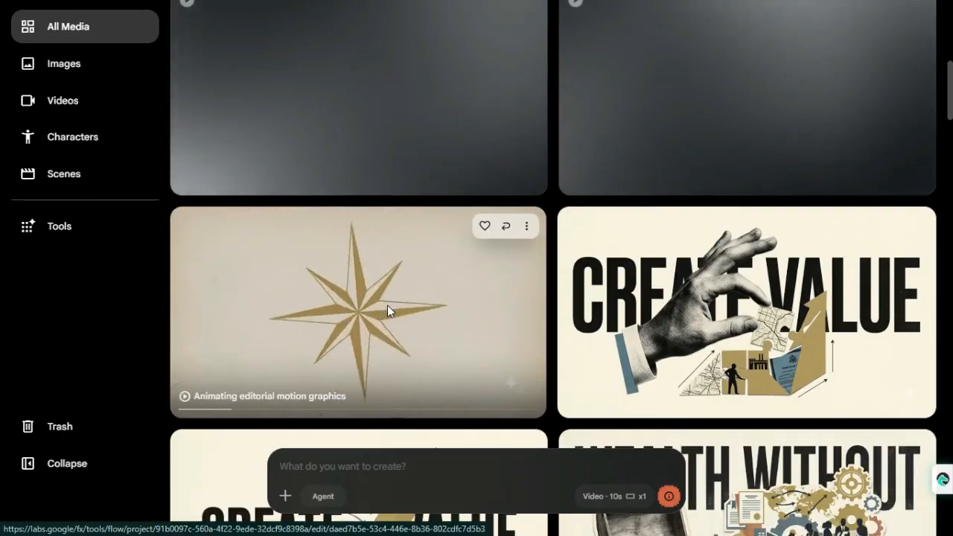
left_click(387, 306)
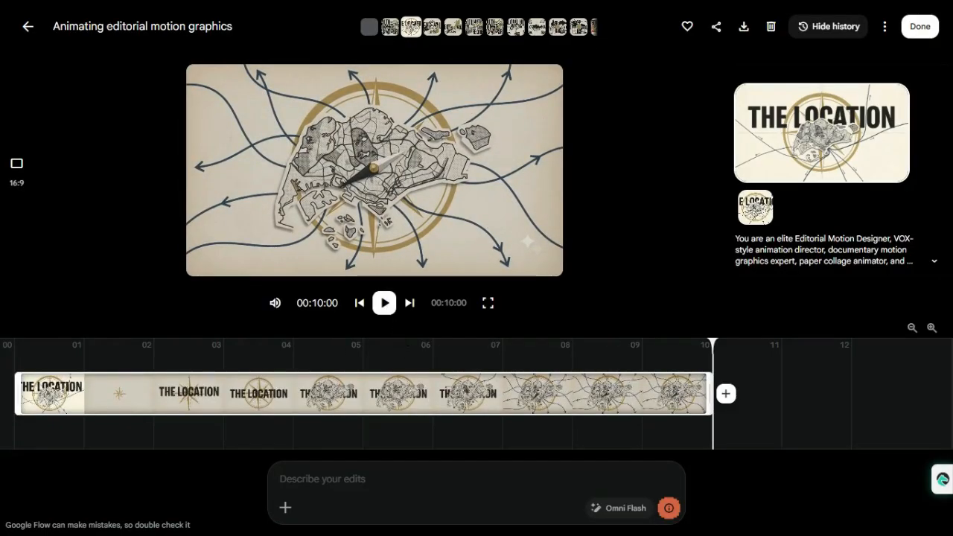
left_click(742, 30)
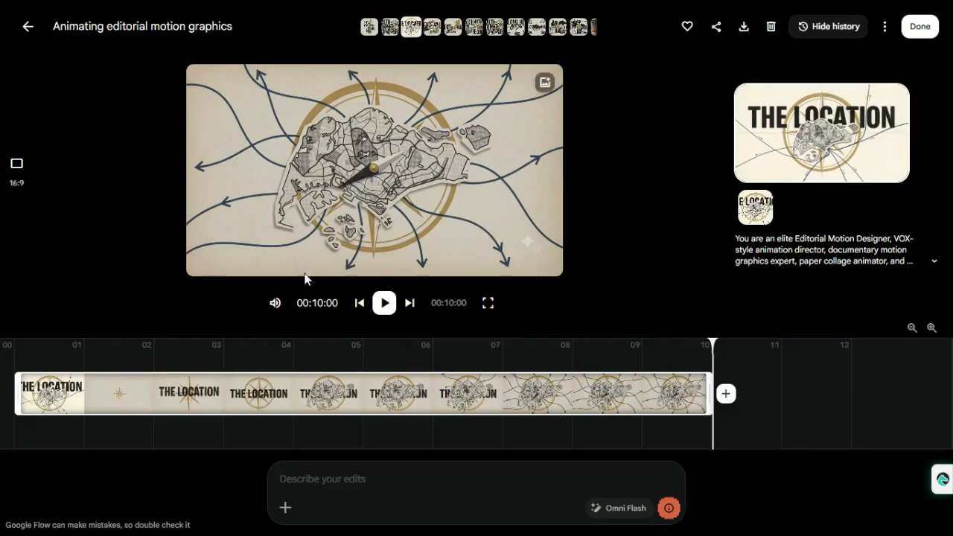
left_click(16, 22)
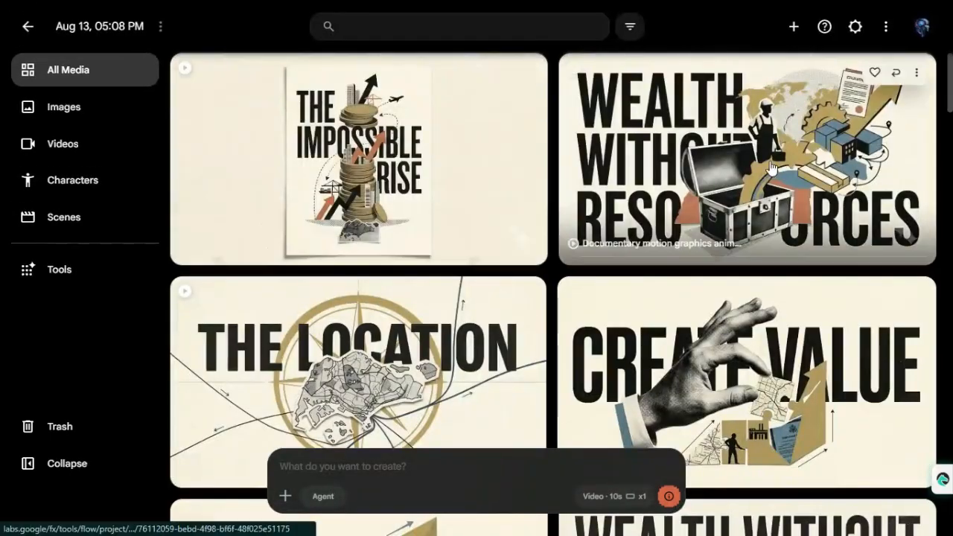
Play the WEALTH WITHOUT RESOURCES animation, download it and return to the media gallery
left_click(596, 238)
left_click(384, 303)
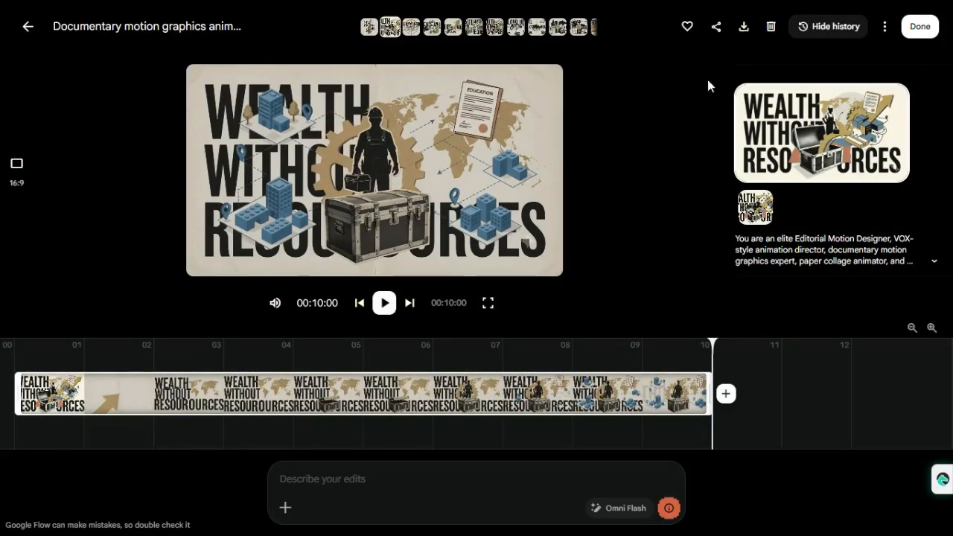
left_click(744, 31)
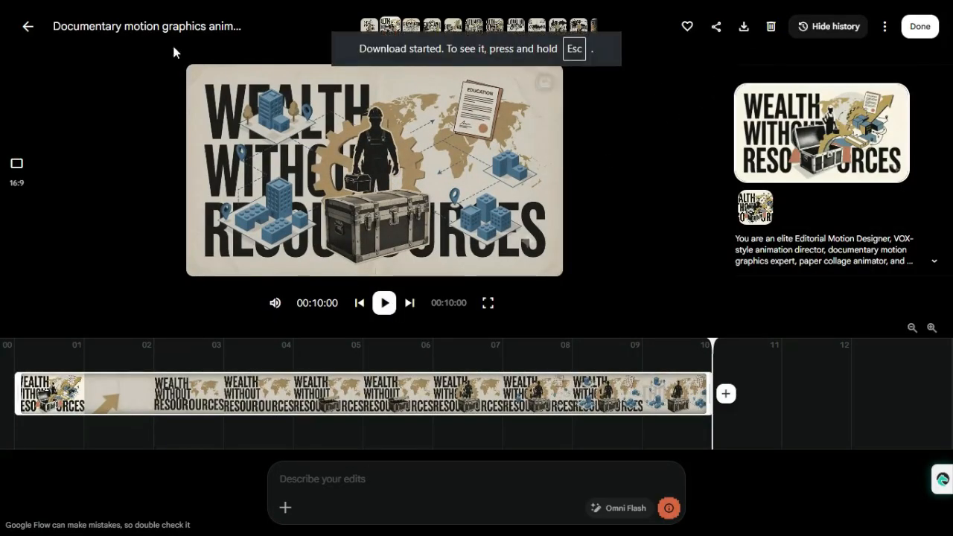
left_click(30, 28)
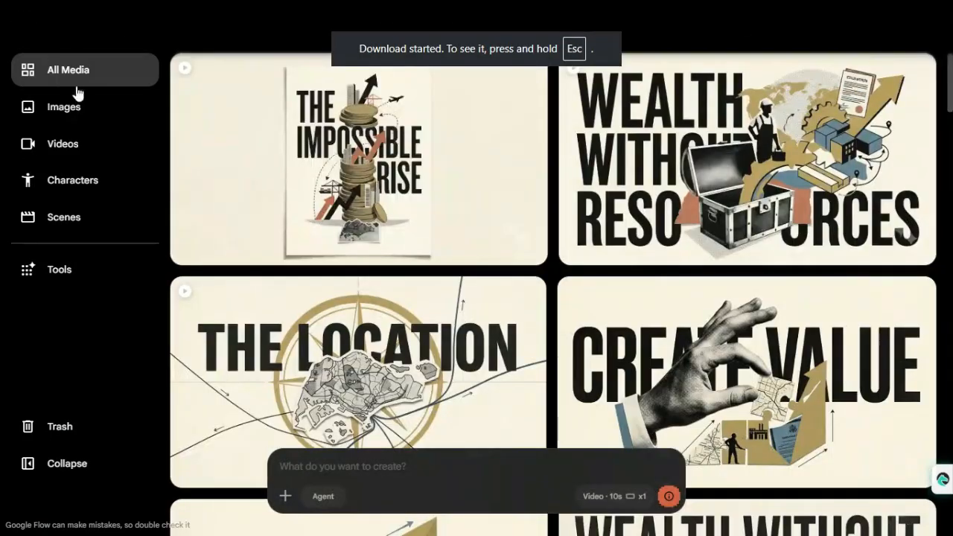
Open the THE IMPOSSIBLE RISE animation, download it and return to the media gallery
left_click(384, 186)
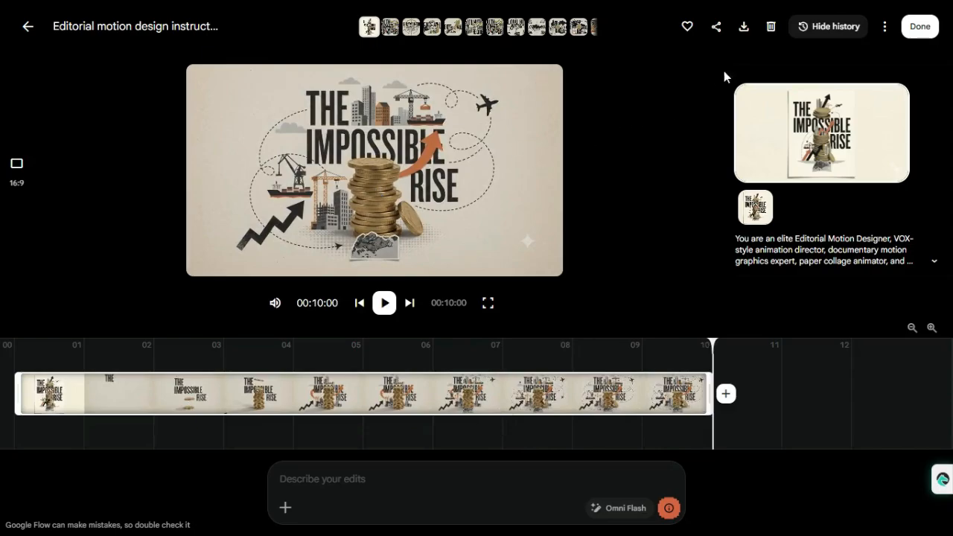
left_click(742, 28)
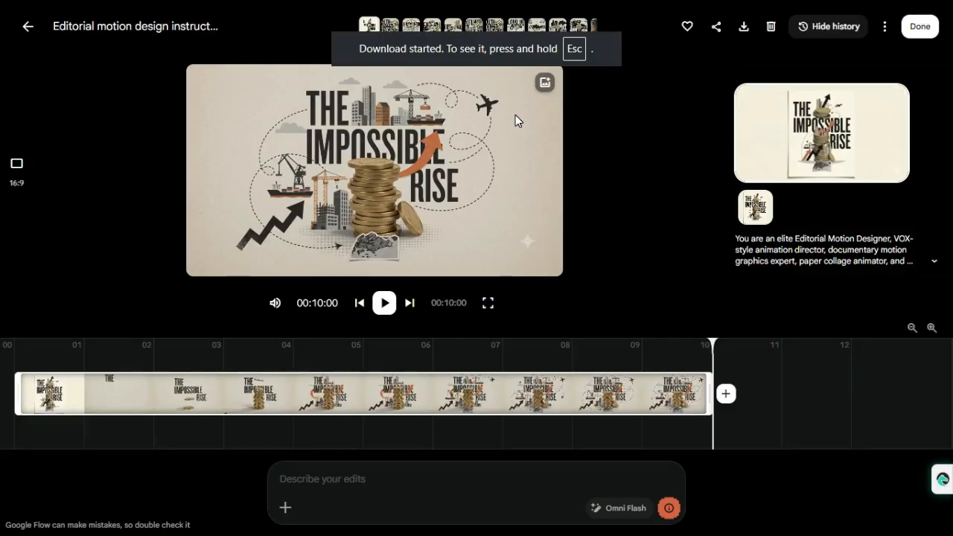
left_click(26, 28)
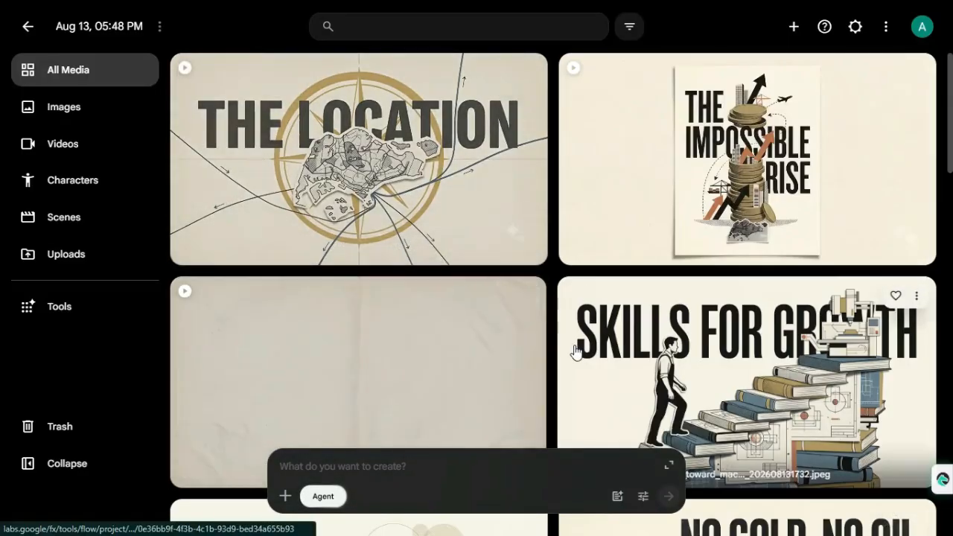
Add the THE TRANSFORMATION and HUMAN CAPITAL images from the Aug 13, 05:48 PM project to the prompt
scroll(574, 350, "down", 5)
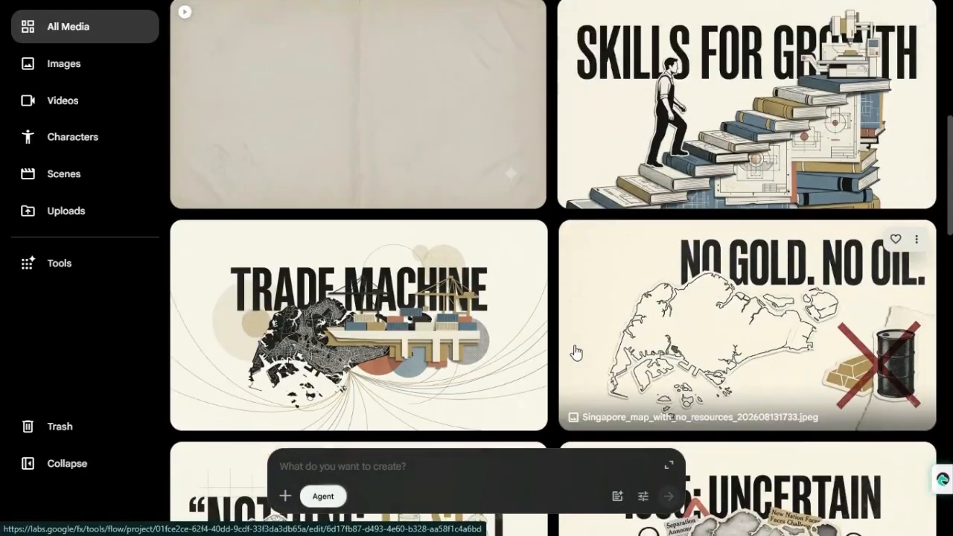
scroll(574, 351, "down", 10)
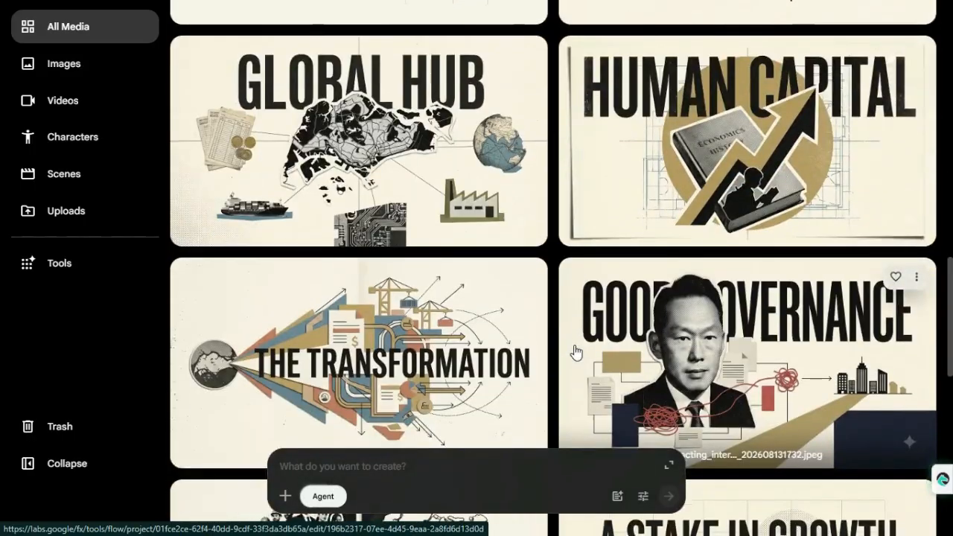
scroll(575, 351, "down", 5)
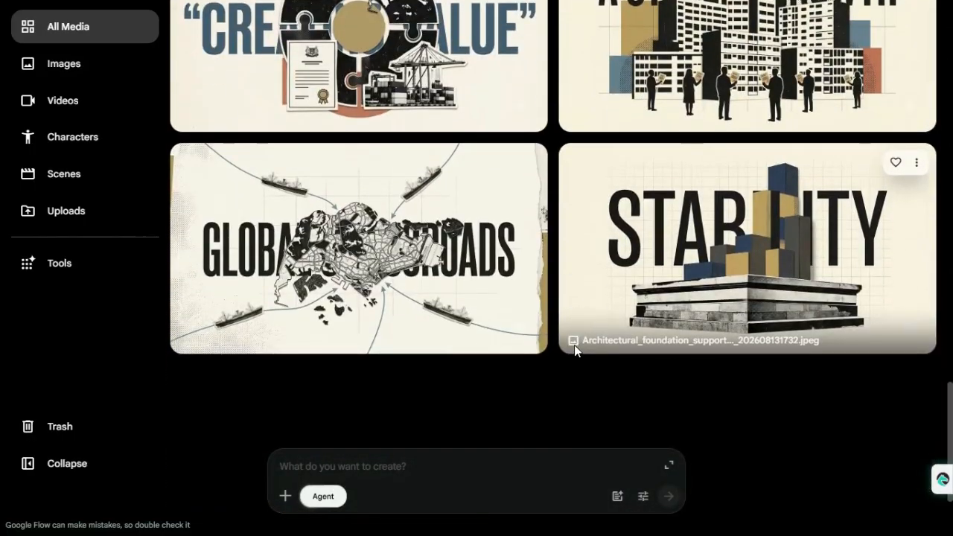
scroll(574, 352, "up", 1)
scroll(574, 352, "up", 8)
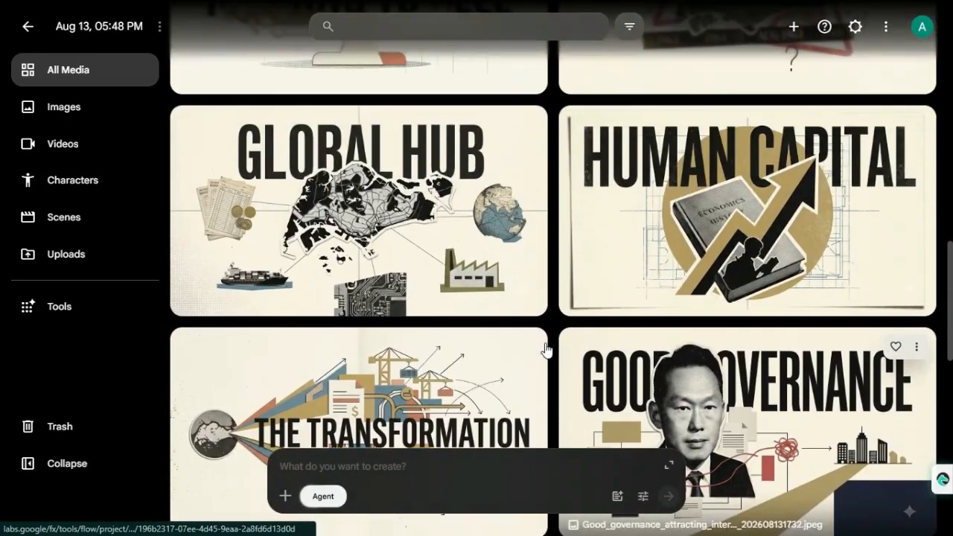
left_click(528, 347)
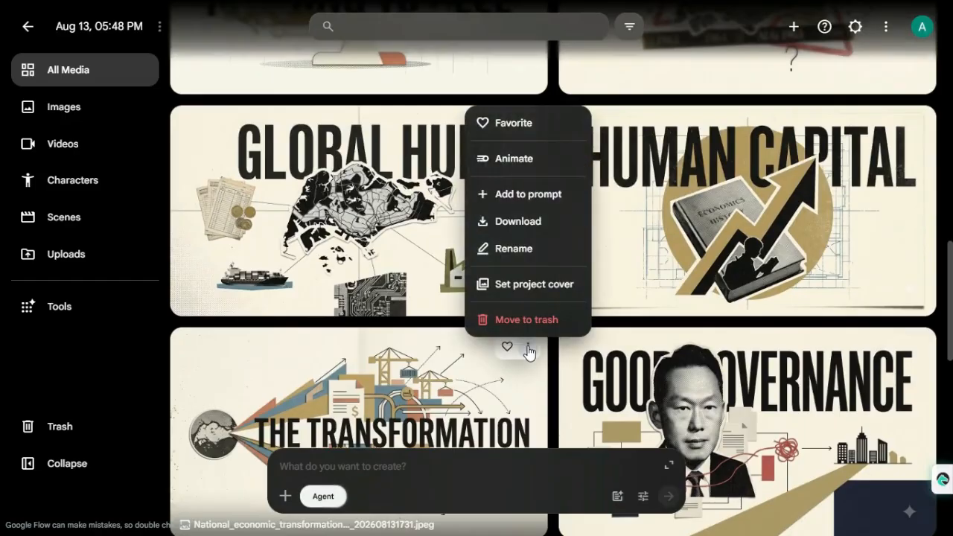
left_click(538, 192)
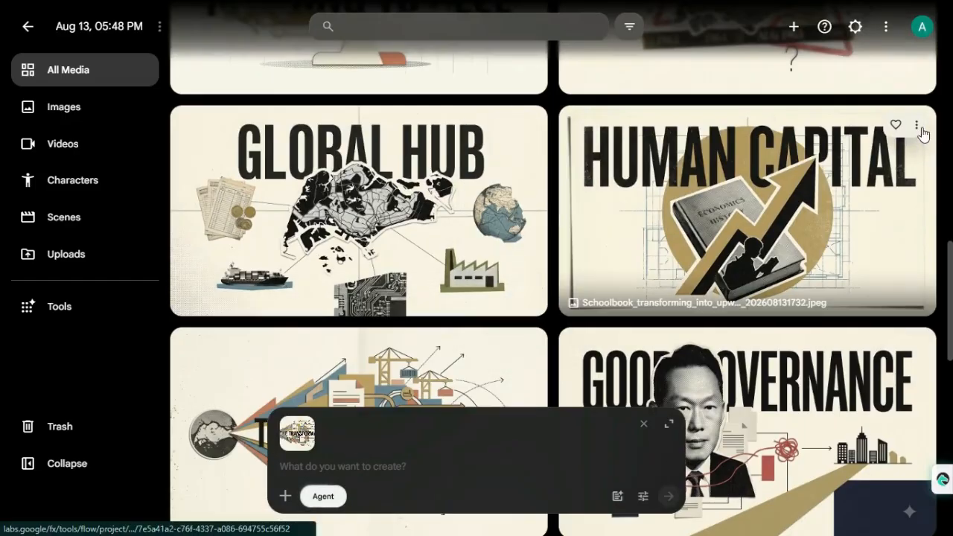
left_click(917, 126)
left_click(900, 225)
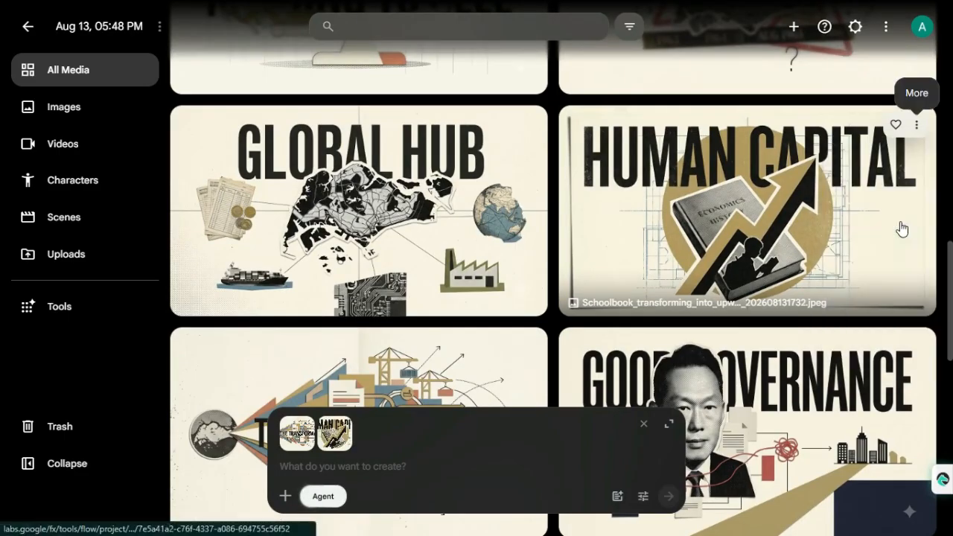
Copy the Prompt 4 text below the "Upload 2 images.." heading in the Made by AI Playbook document in Google Docs
mouse_move(335, 445)
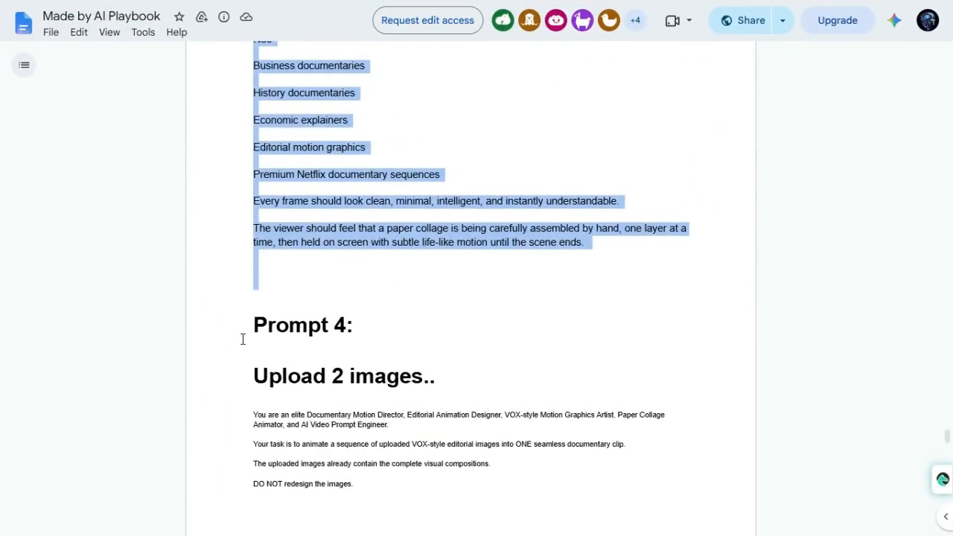
left_click(237, 331)
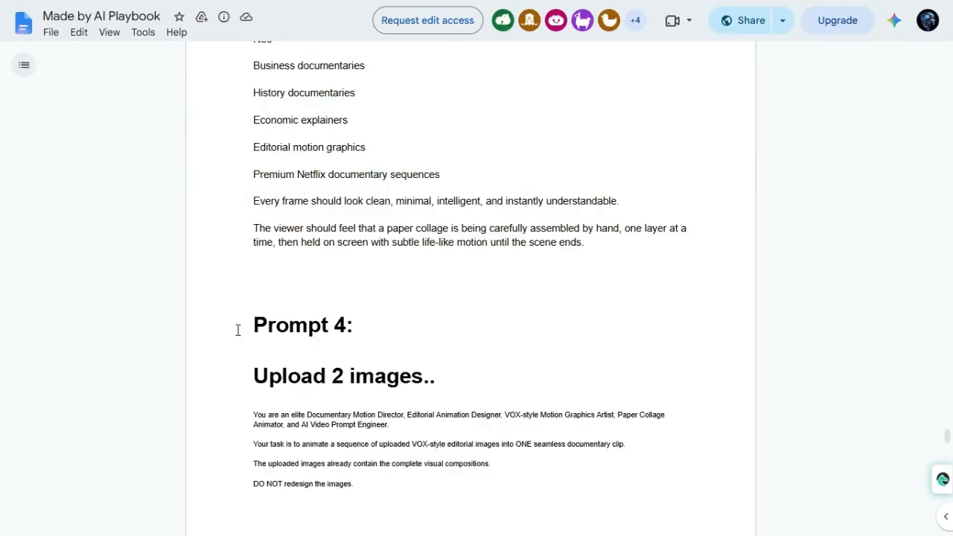
left_click(394, 334)
left_click_drag(224, 376, 451, 378)
left_click(451, 379)
scroll(452, 374, "down", 2)
scroll(439, 449, "down", 15)
scroll(438, 450, "down", 15)
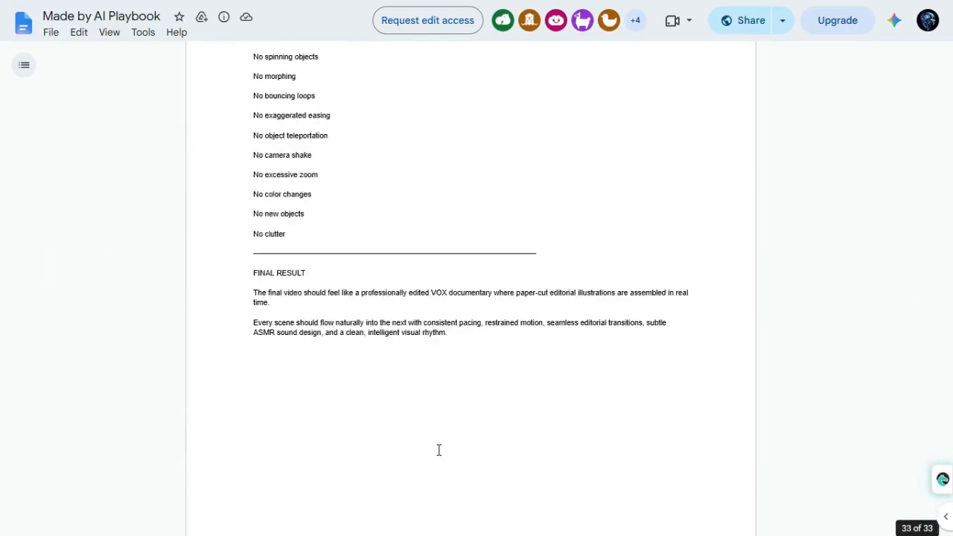
scroll(439, 450, "down", 2)
key("ctrl+a")
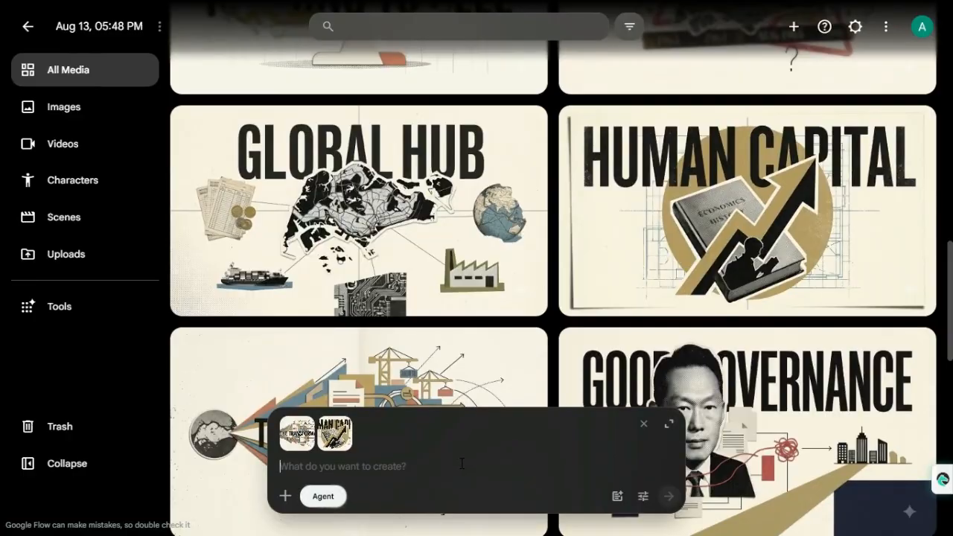
Paste Prompt 4 into the Google Flow prompt with the two images attached and generate the combined video clip
key("ctrl+v")
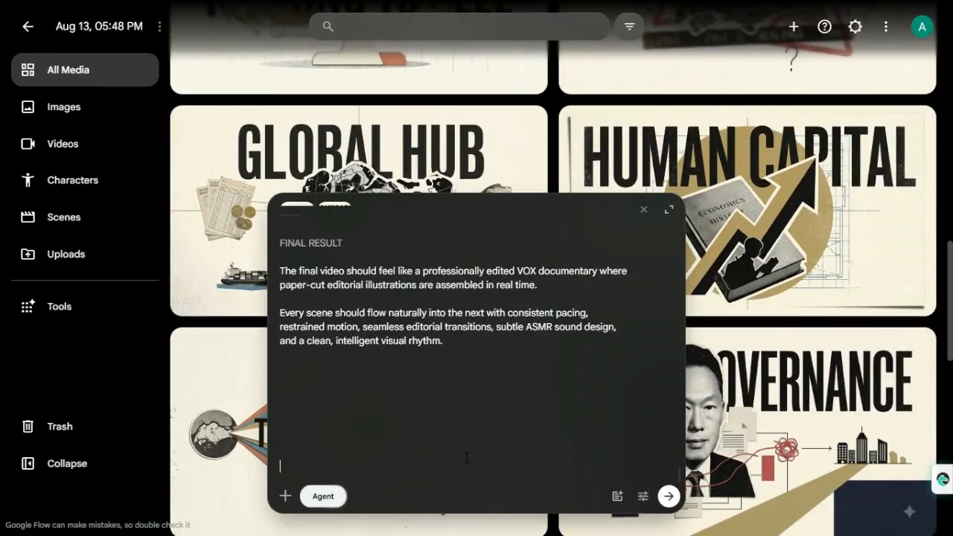
scroll(467, 456, "up", 1)
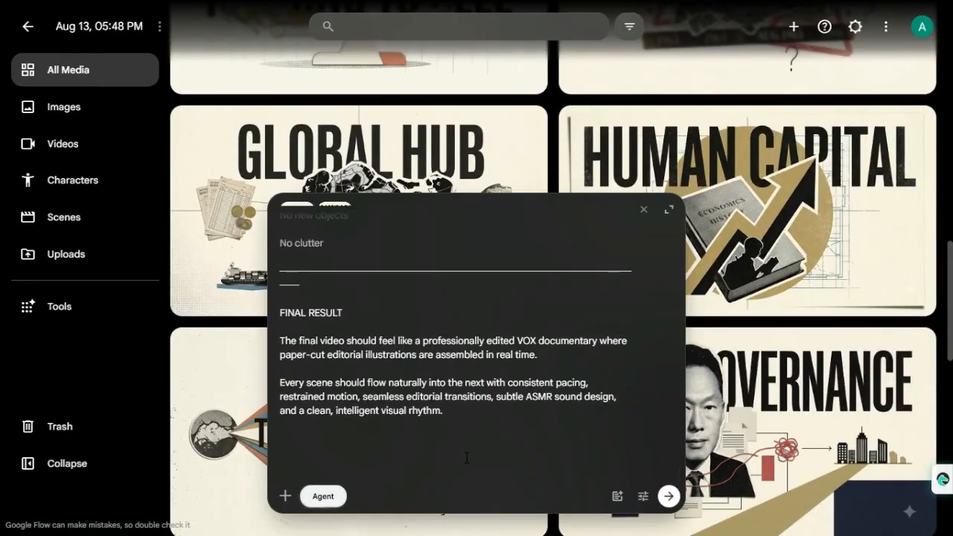
left_click(668, 496)
scroll(506, 282, "up", 10)
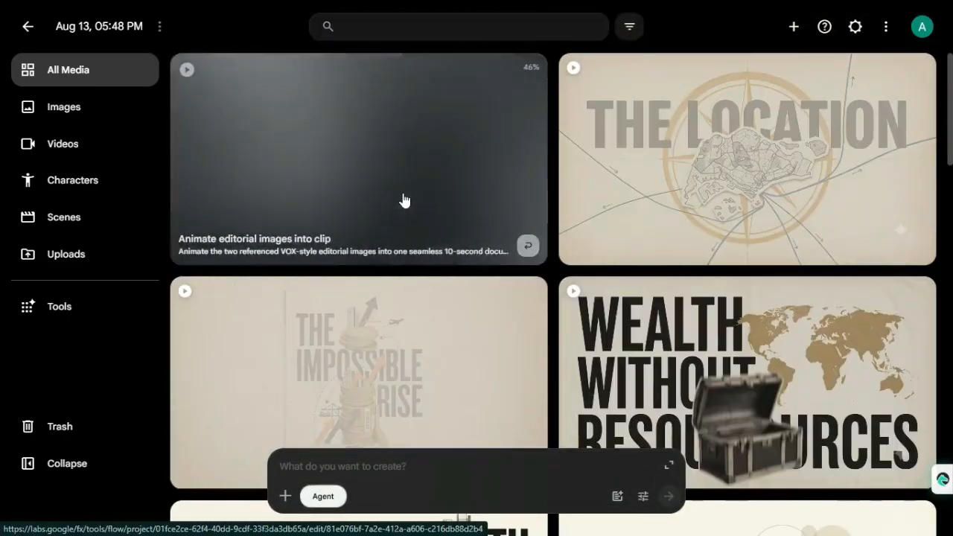
Open the combined THE TRANSFORMATION and HUMAN CAPITAL clip to review it and return to the media gallery
left_click(403, 201)
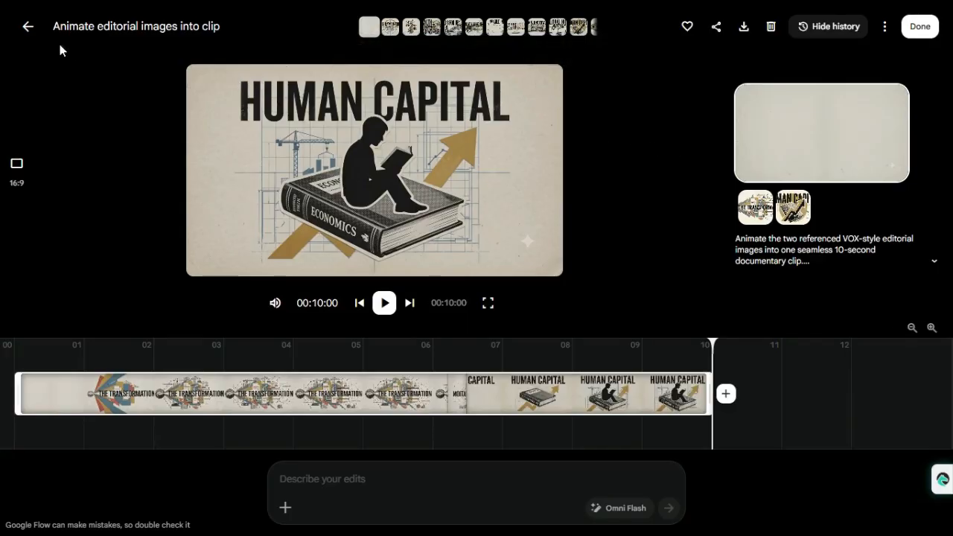
left_click(28, 26)
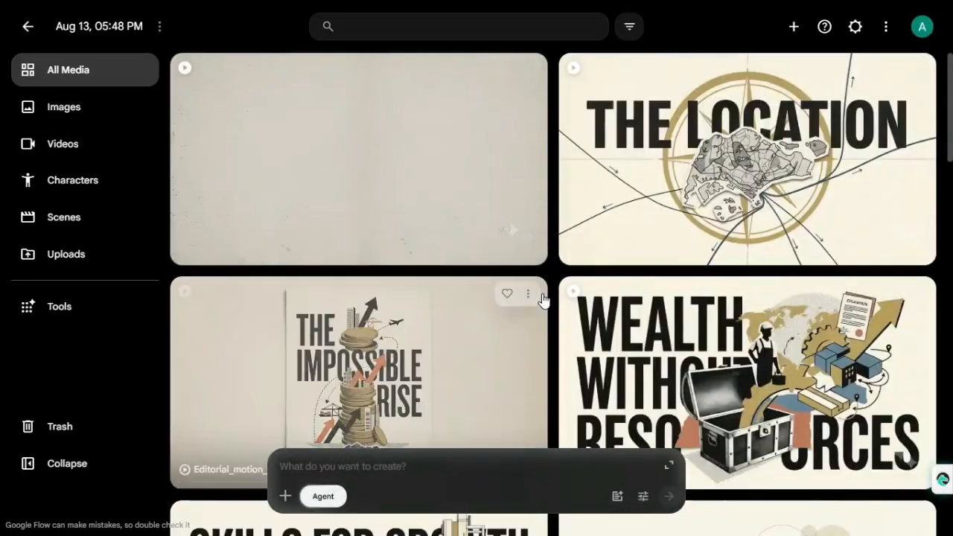
scroll(542, 297, "down", 4)
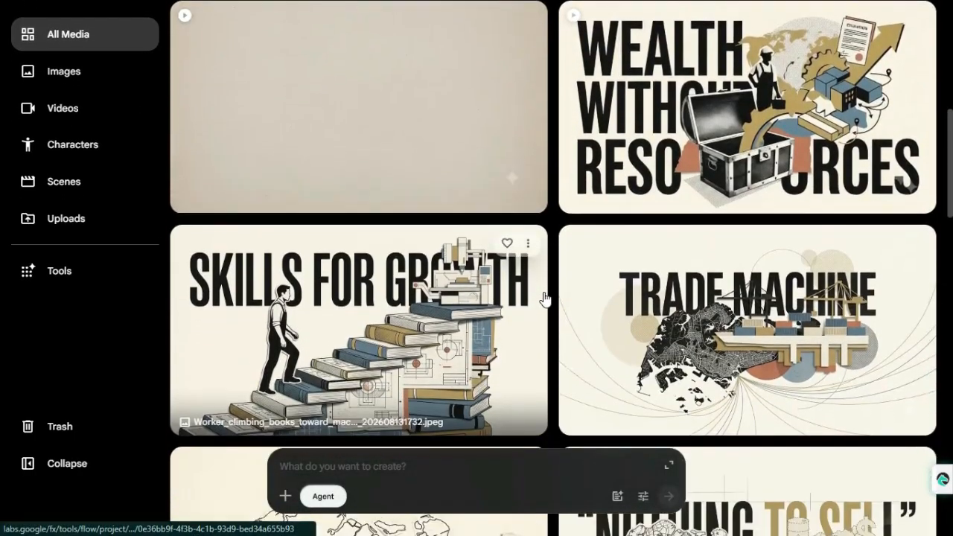
scroll(542, 298, "down", 2)
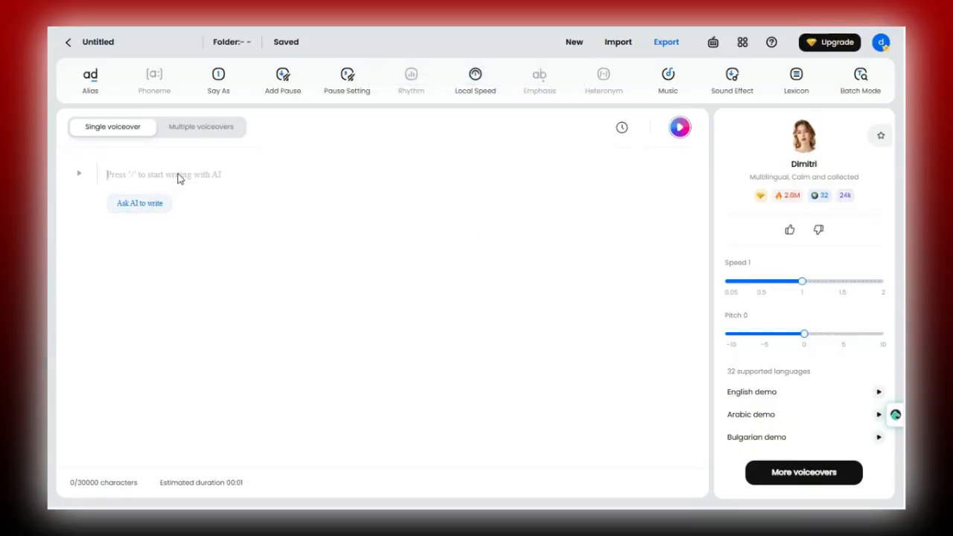
Switch to the DupDub voiceover editor, paste in the full Singapore script and check the pasted text
key("ctrl+v")
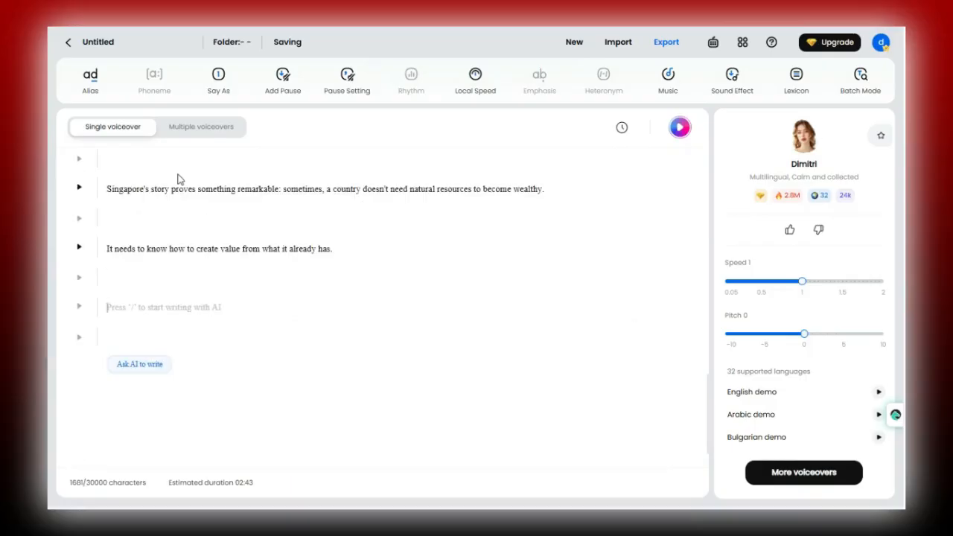
scroll(231, 266, "up", 15)
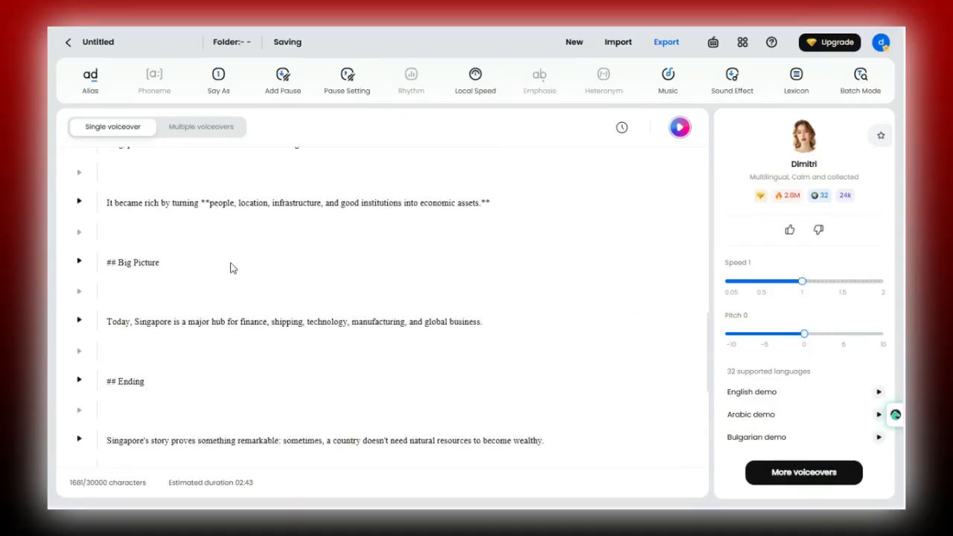
scroll(231, 263, "up", 5)
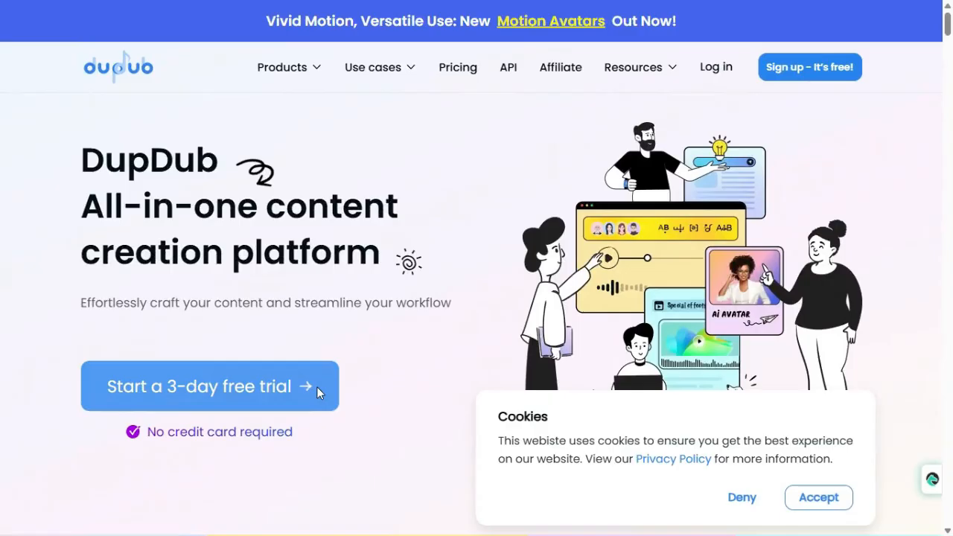
Sign up for the DupDub free trial with a Google account and open AI voiceover
left_click(316, 386)
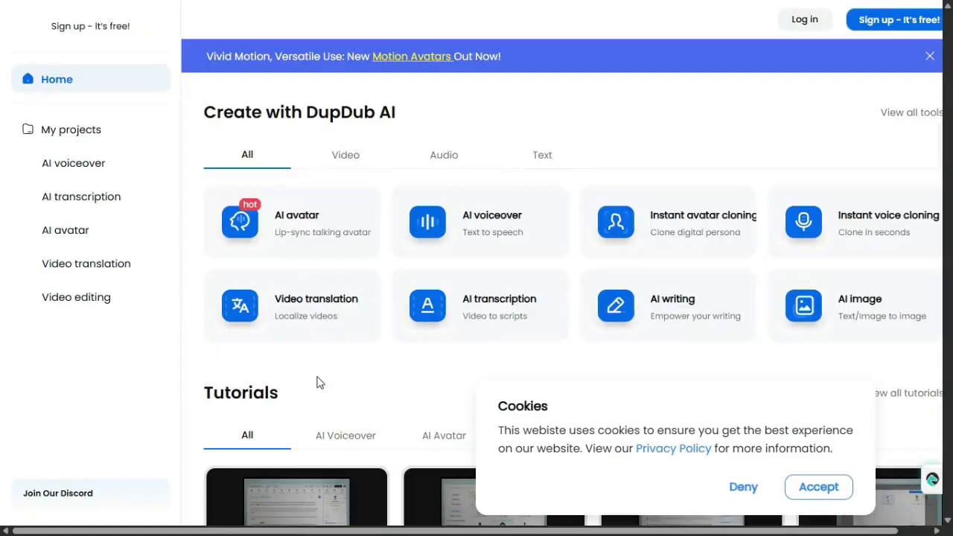
left_click(928, 56)
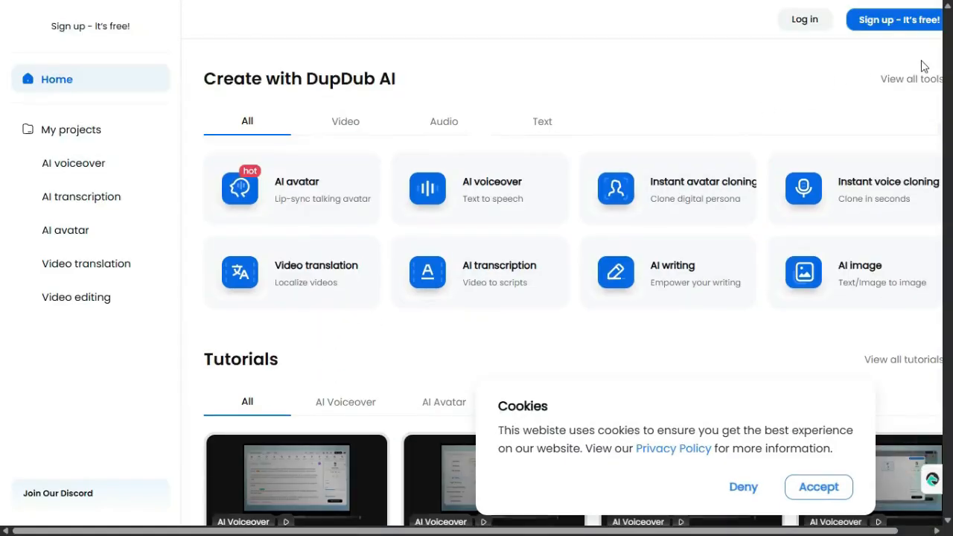
left_click(889, 22)
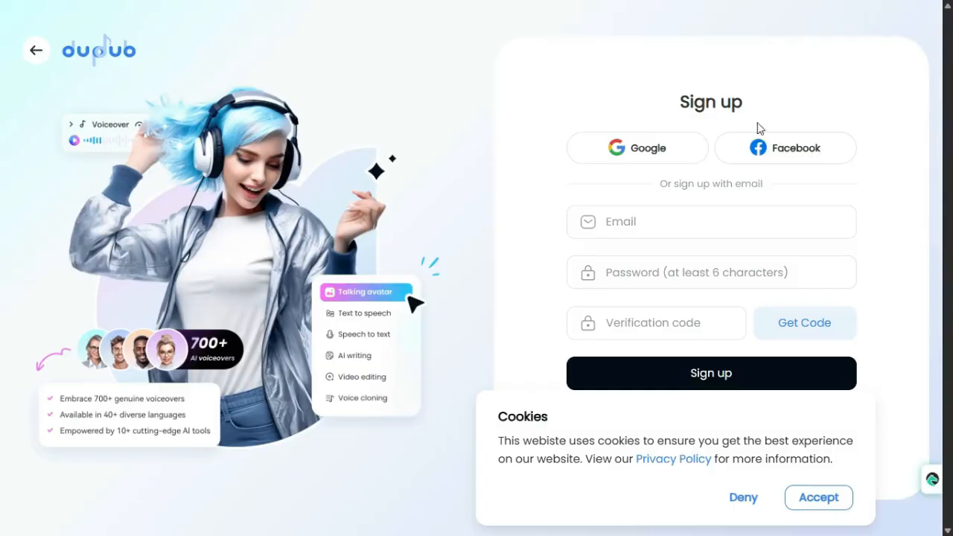
left_click(633, 147)
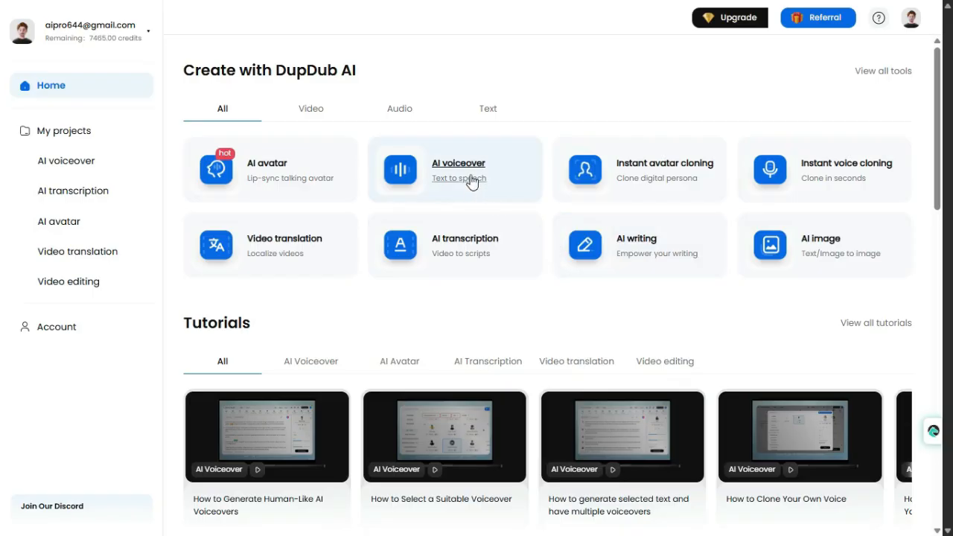
left_click(69, 164)
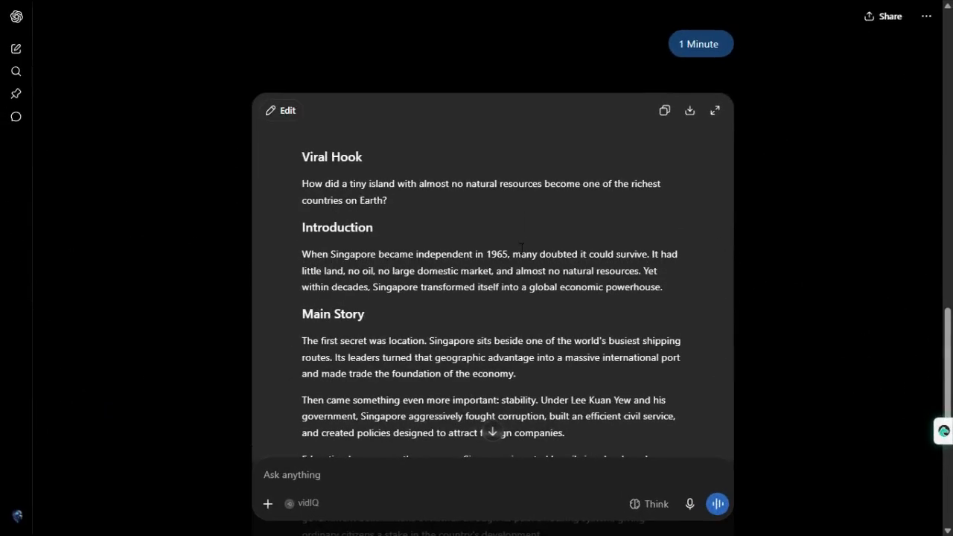
Review the 1 Minute Singapore script in the ChatGPT conversation and copy it
scroll(544, 231, "down", 7)
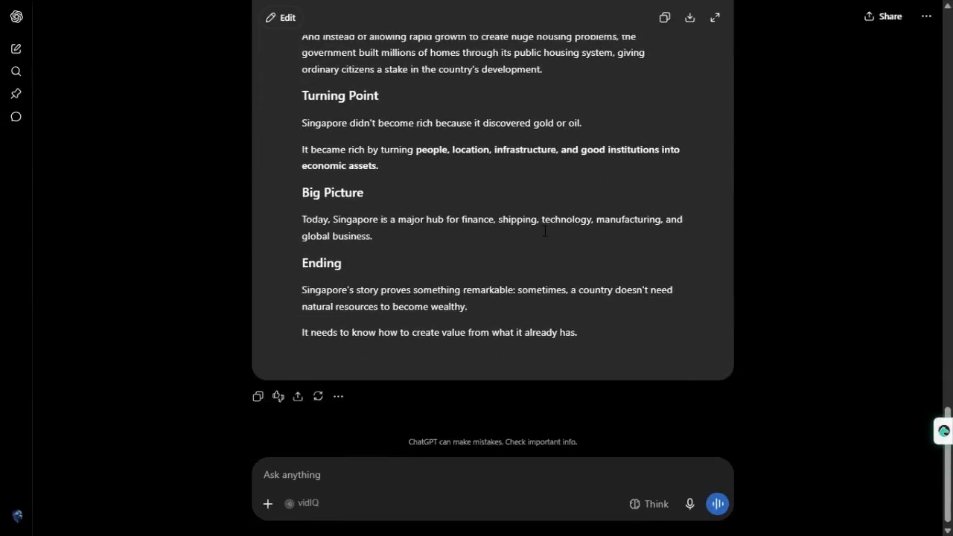
scroll(545, 230, "up", 4)
scroll(602, 266, "up", 3)
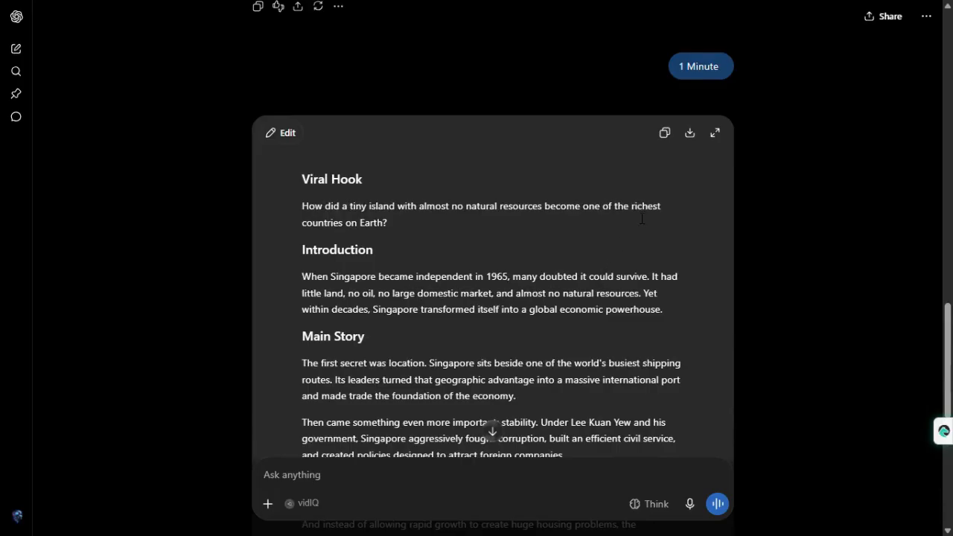
left_click(665, 134)
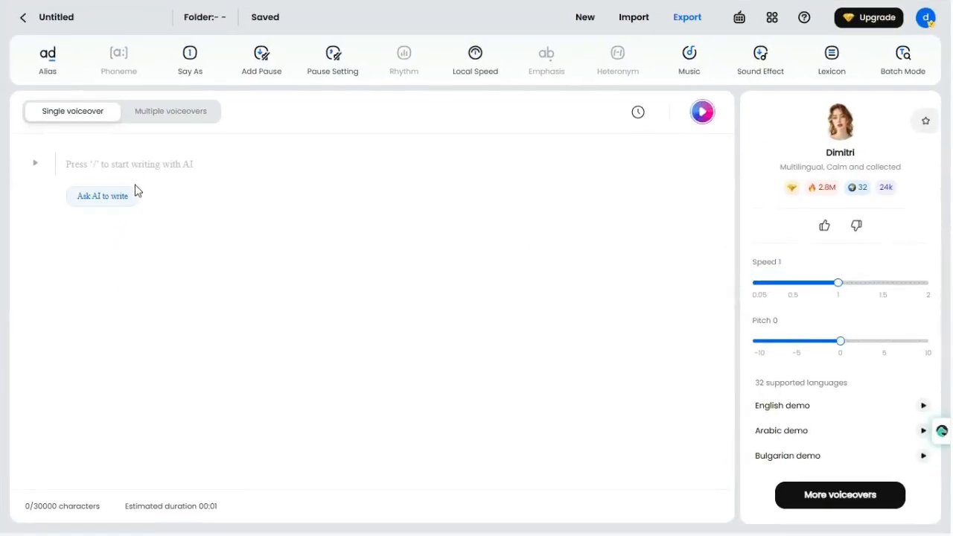
Paste the copied script into the empty DupDub single voiceover project and look it over
left_click(146, 168)
key("ctrl+v")
scroll(202, 265, "up", 8)
scroll(203, 262, "up", 10)
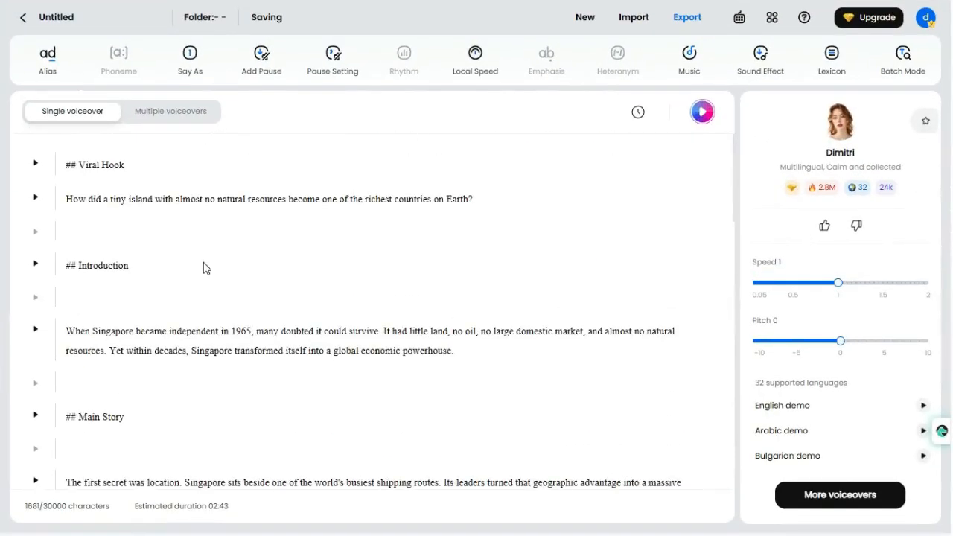
scroll(204, 268, "down", 5)
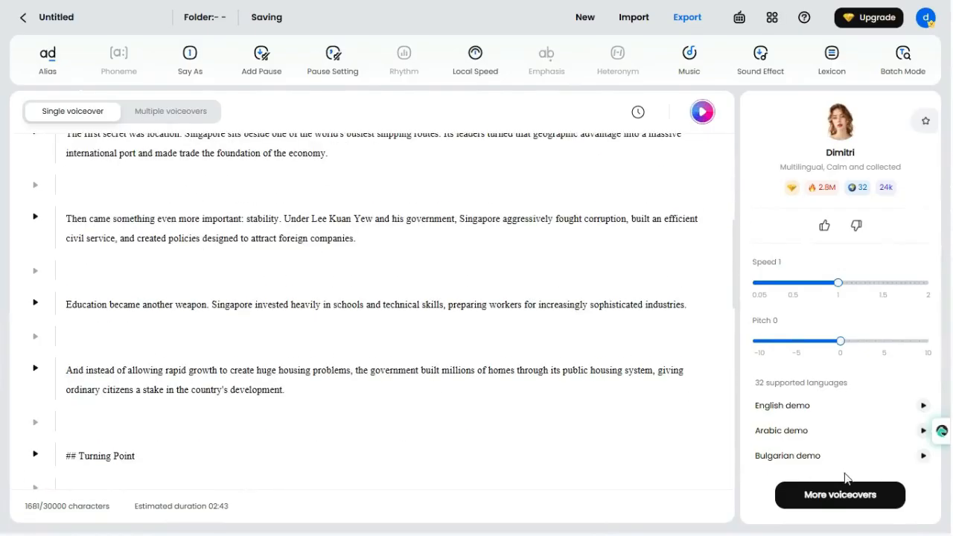
Audition several narrators in the voiceover library and select Serenith as the project's voice
left_click(858, 497)
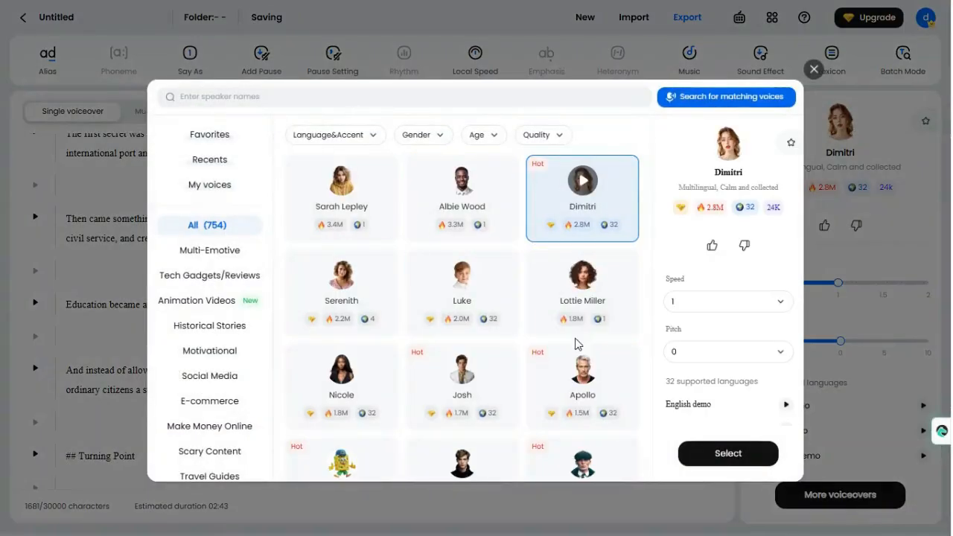
left_click(345, 193)
left_click(462, 181)
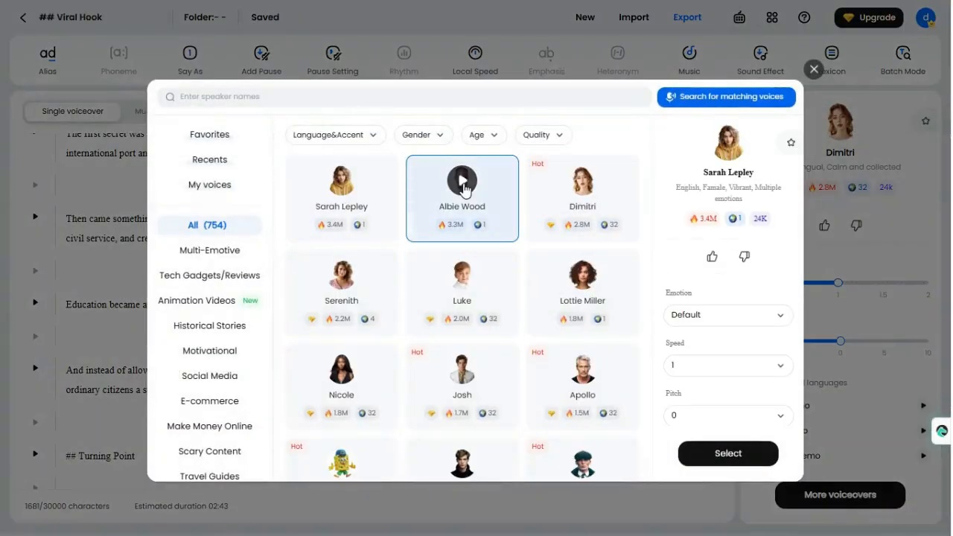
left_click(582, 276)
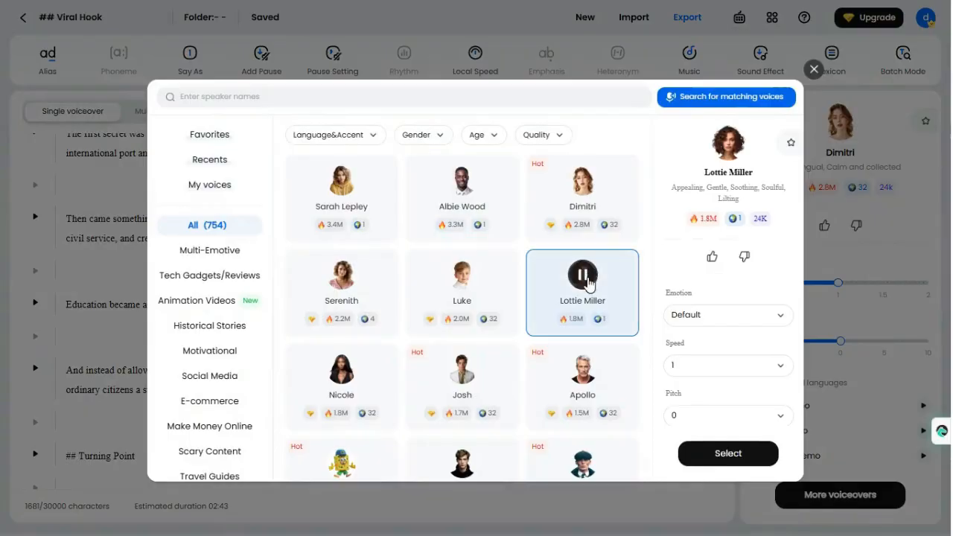
left_click(462, 275)
left_click(582, 181)
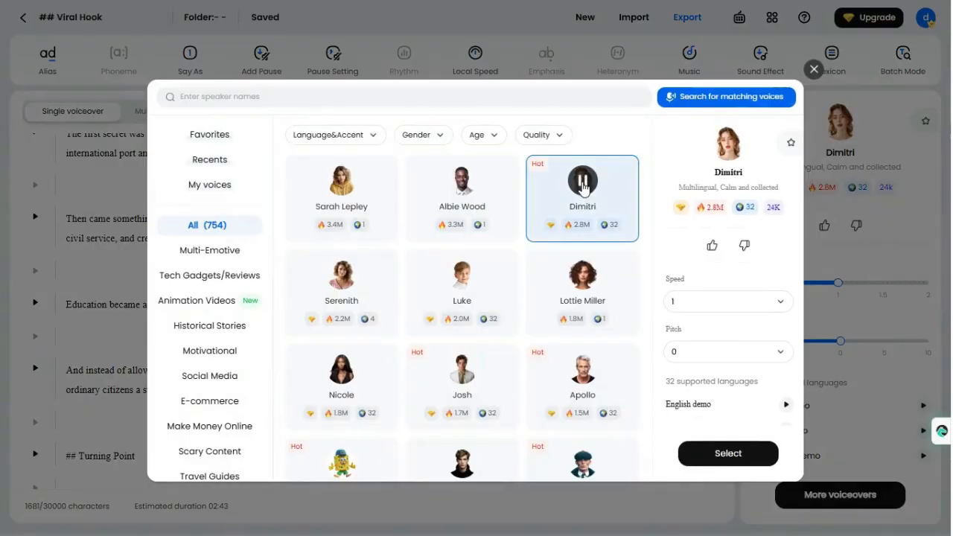
left_click(341, 182)
left_click(462, 181)
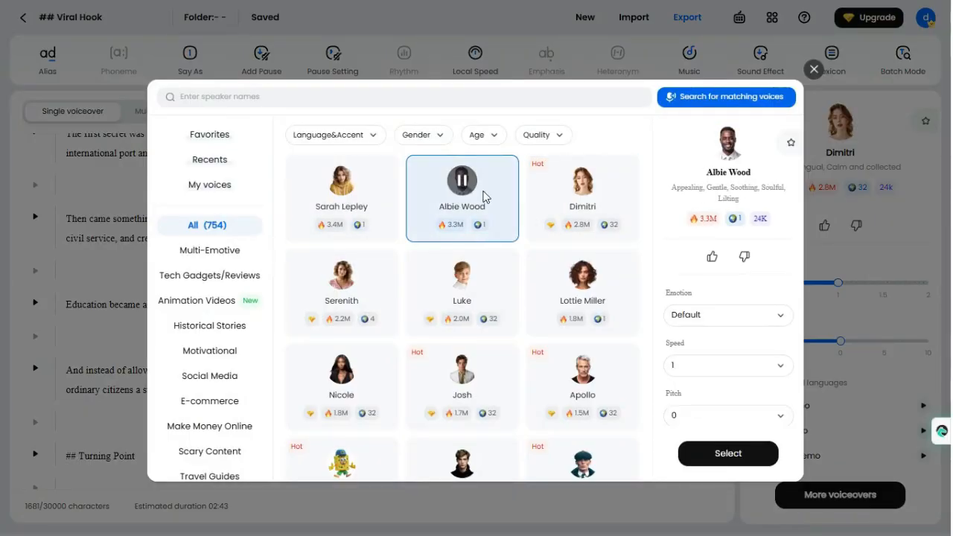
left_click(341, 276)
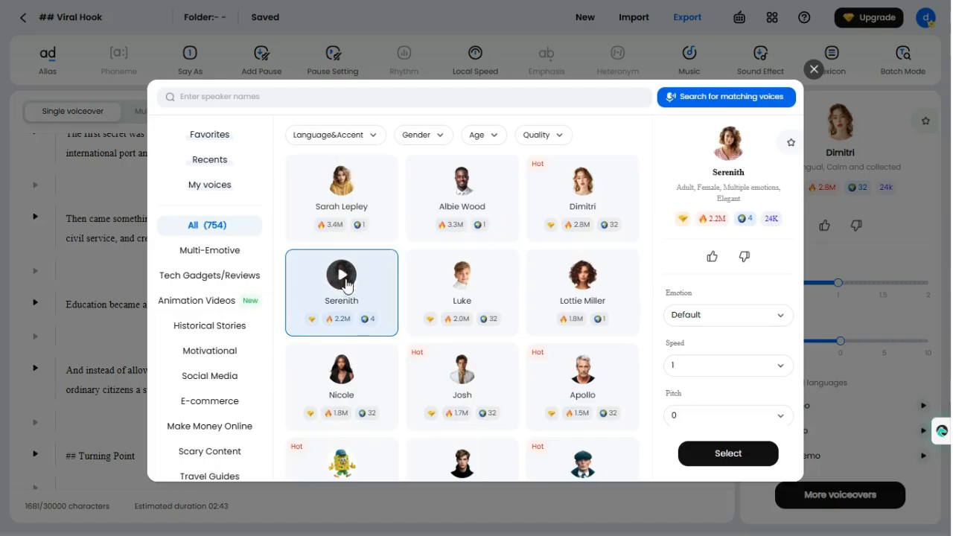
left_click(733, 460)
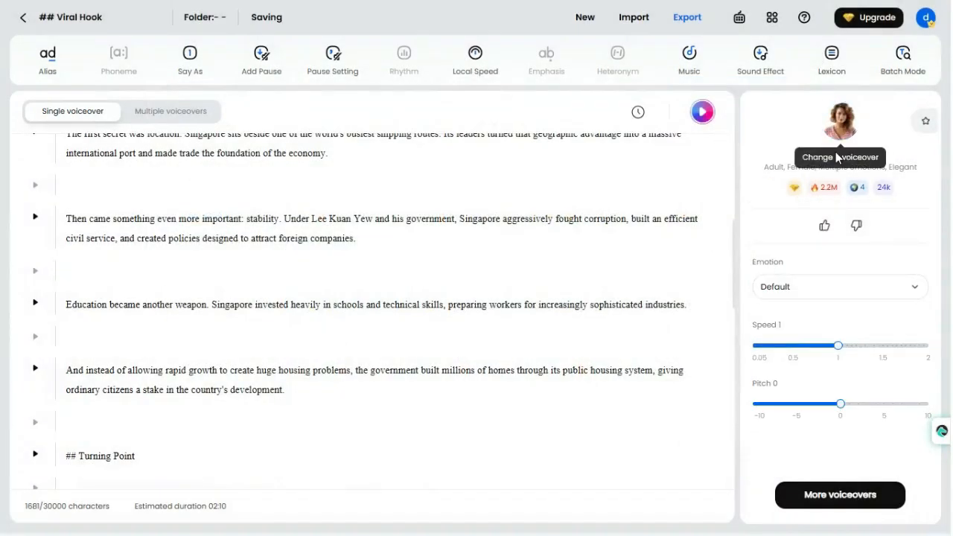
Generate the voiceover for the full script and preview it at several points through to near its end
left_click(704, 121)
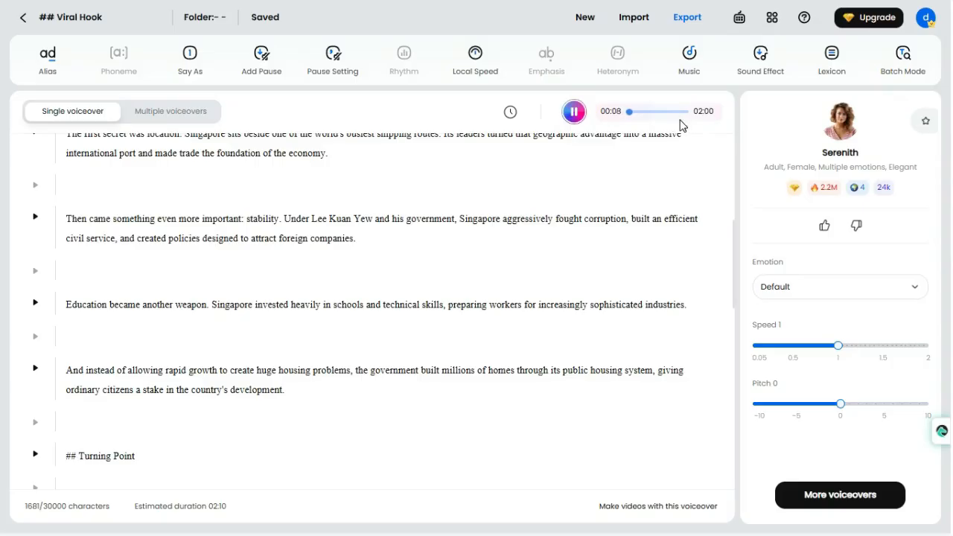
left_click(643, 112)
left_click(664, 113)
left_click(682, 113)
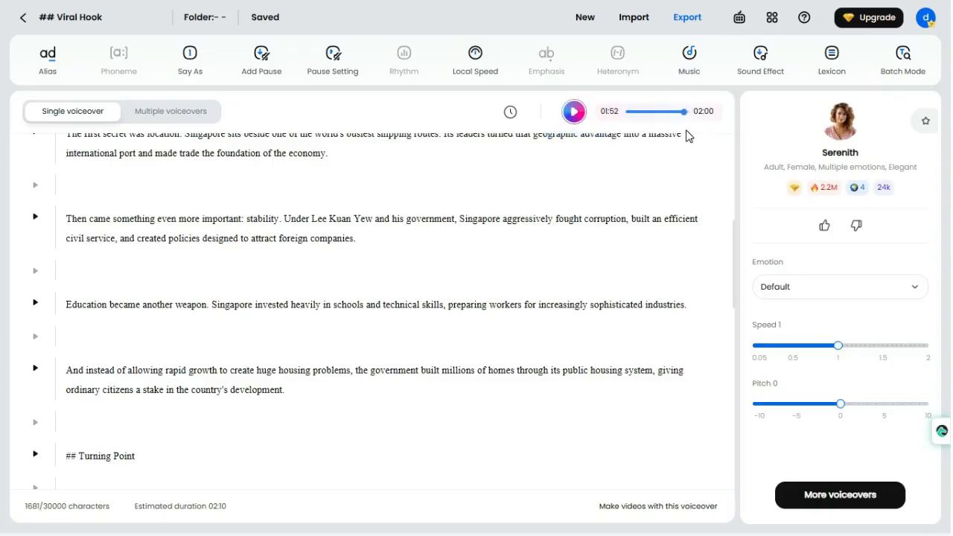
Export the generated voiceover as an MP3 audio file
left_click(686, 22)
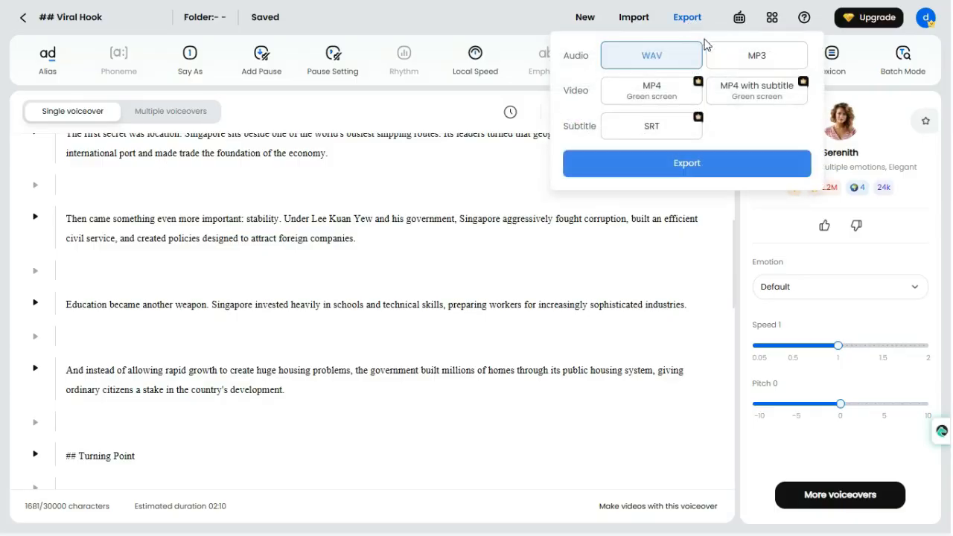
left_click(756, 63)
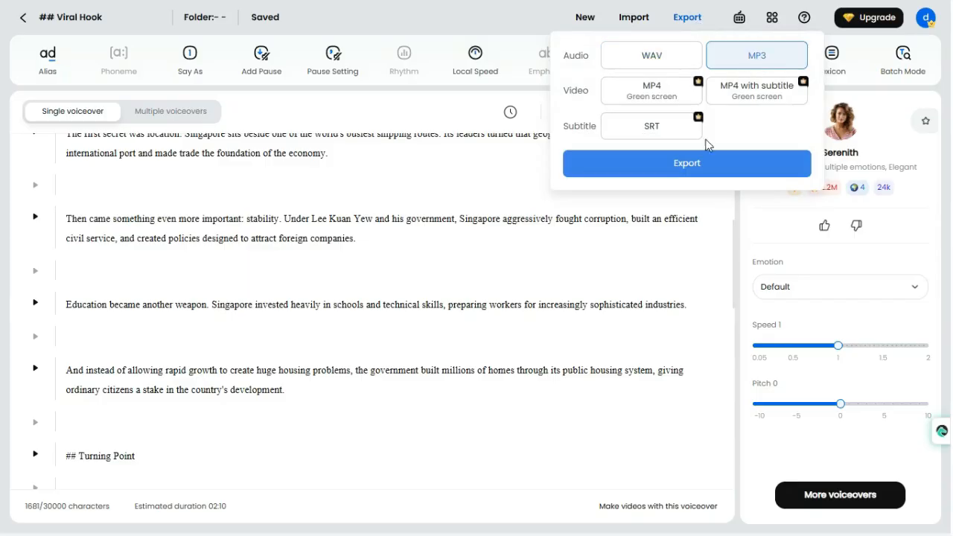
left_click(698, 169)
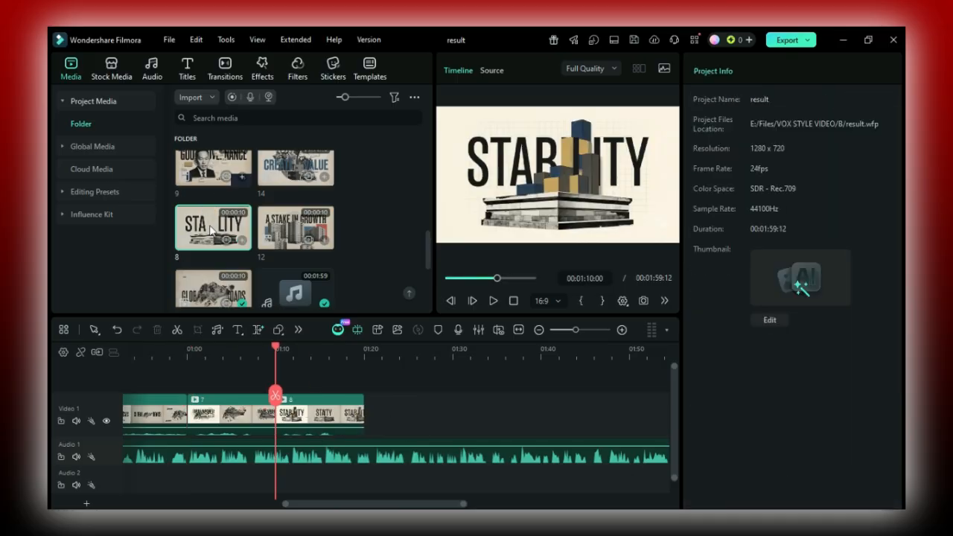
Switch to Filmora and place clips 9 and 10 on Video 1 at 01:20 and 01:30, following clip 8
left_click_drag(213, 167, 410, 410)
scroll(289, 250, "down", 3)
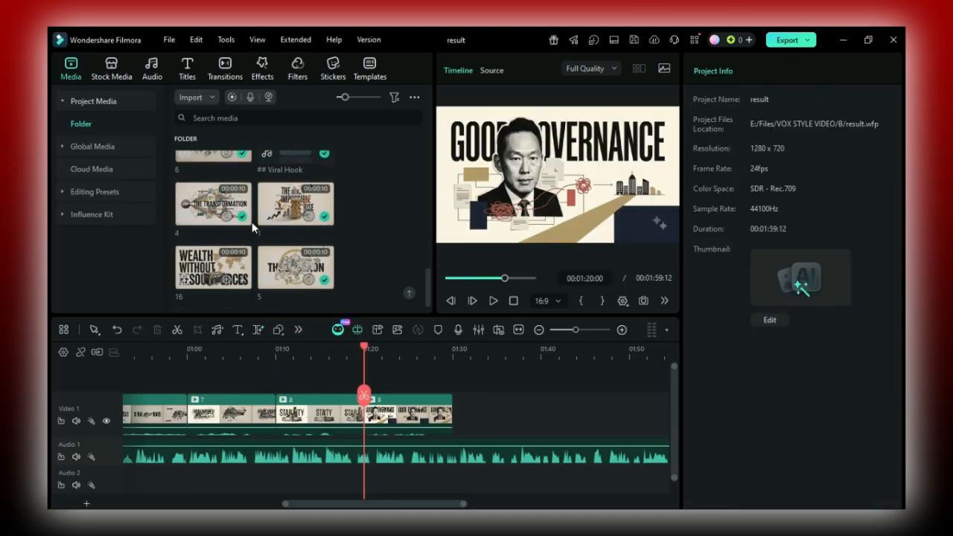
scroll(252, 222, "up", 5)
scroll(231, 269, "up", 3)
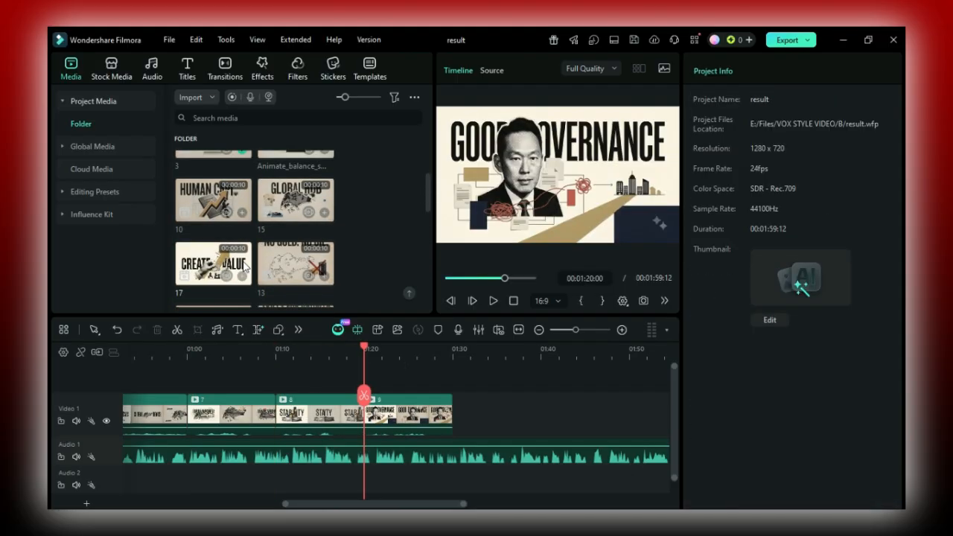
scroll(261, 267, "down", 1)
left_click_drag(224, 210, 488, 432)
scroll(228, 254, "down", 5)
scroll(235, 280, "up", 5)
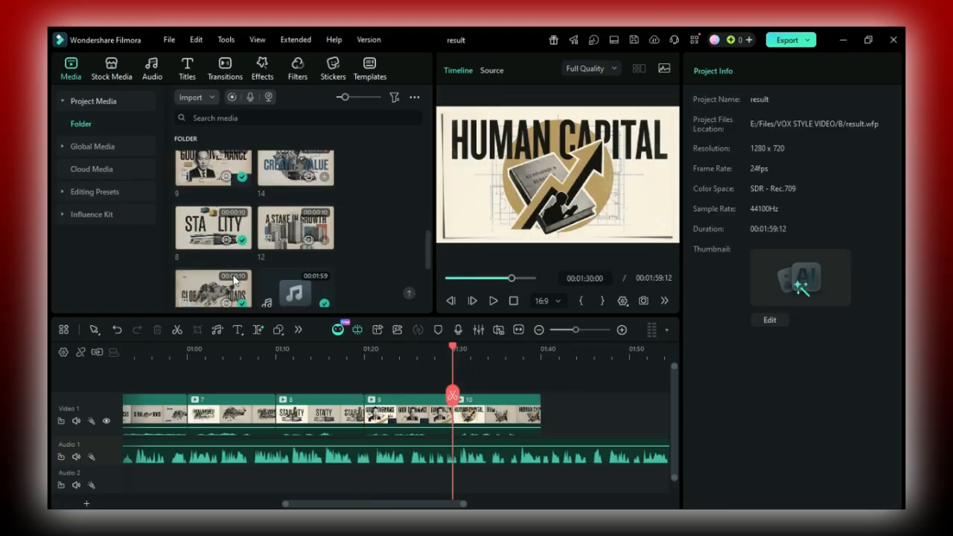
Add clip 11 (SKILLS FOR GROWTH) to Video 1 at 01:40, closing the gap after clip 10
left_click_drag(283, 181, 579, 424)
left_click(554, 418)
key("Delete")
left_click_drag(387, 505, 449, 504)
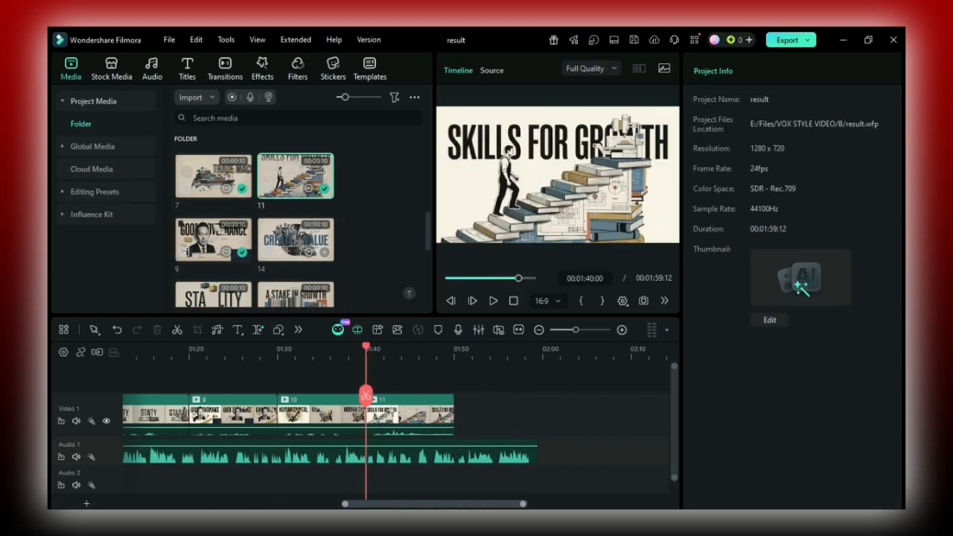
key("shift+z")
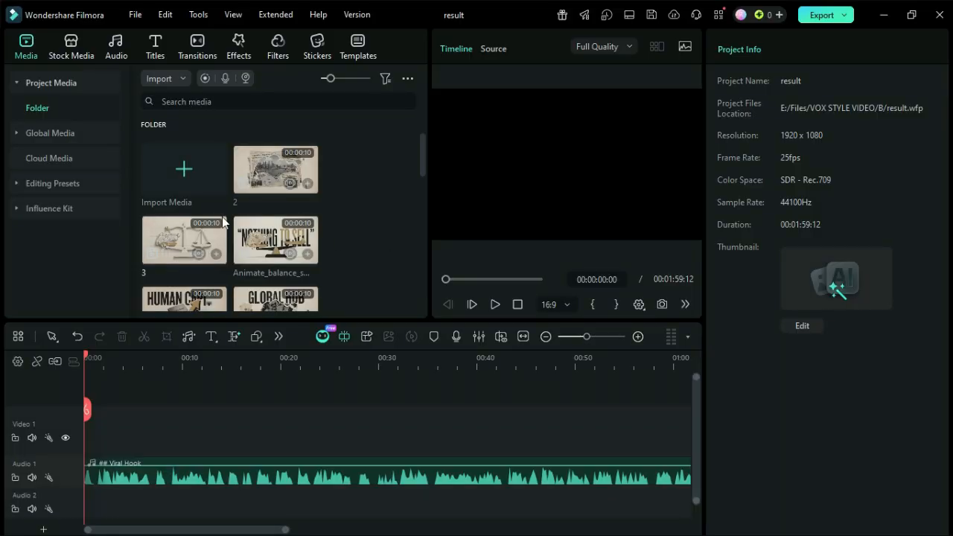
Look through the imported scene clips in the project's media folder
scroll(222, 220, "down", 2)
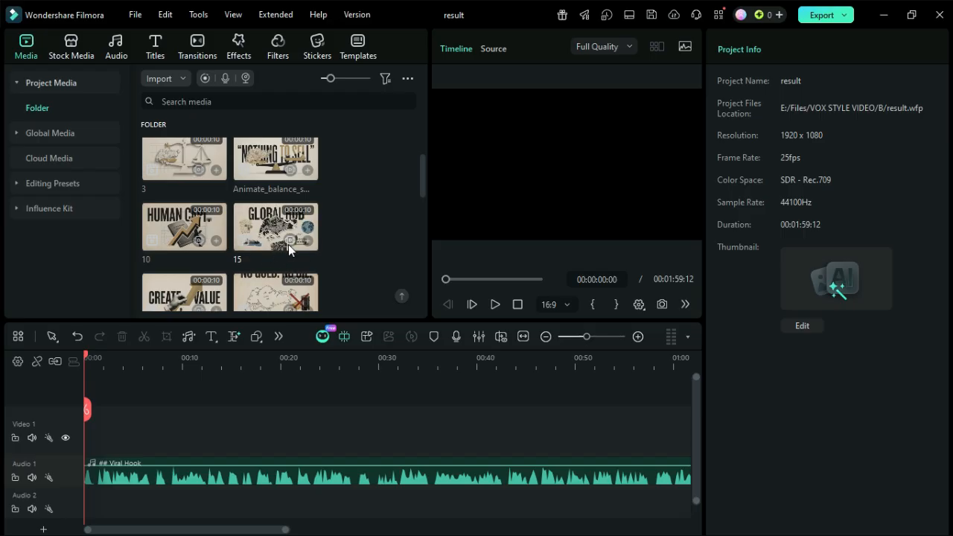
scroll(288, 245, "down", 5)
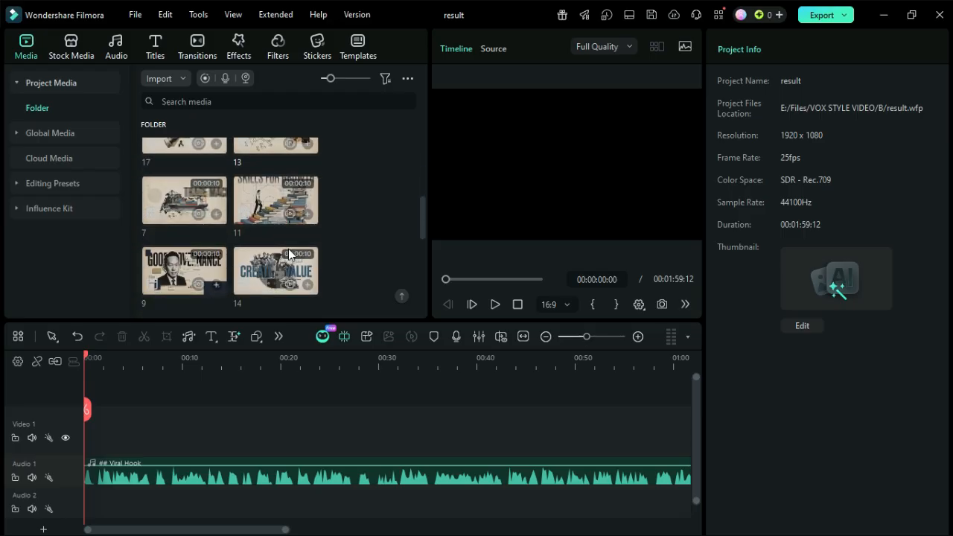
scroll(288, 249, "down", 2)
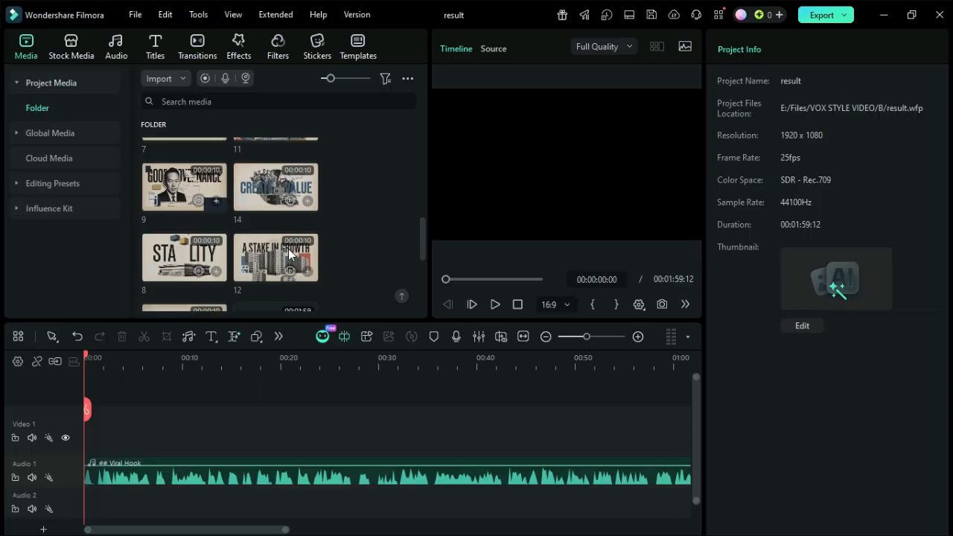
scroll(289, 254, "down", 2)
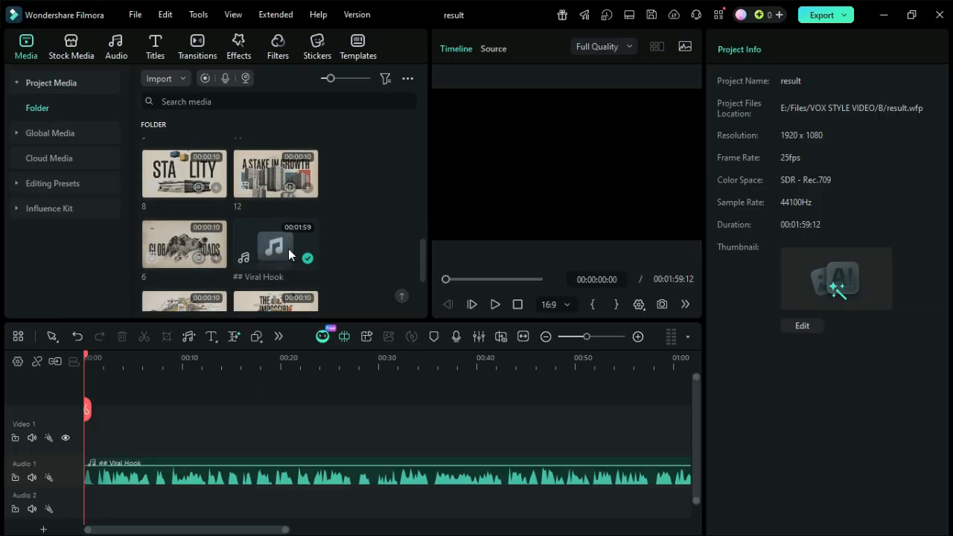
scroll(288, 248, "down", 2)
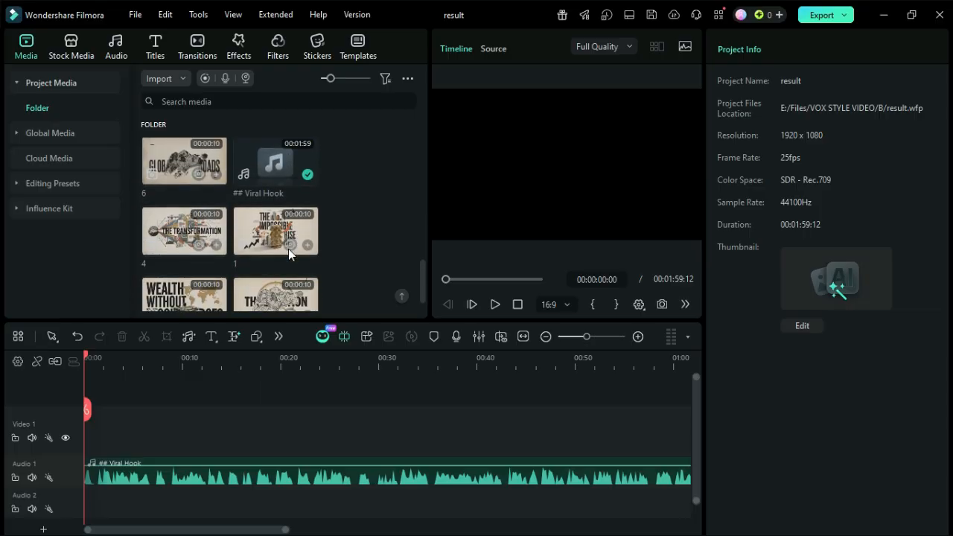
scroll(289, 251, "down", 2)
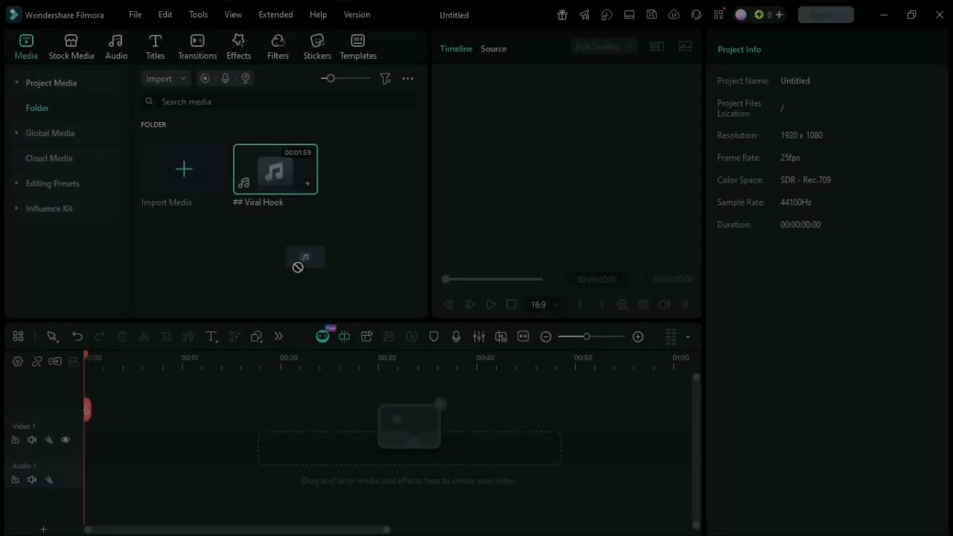
Place the ## Viral Hook voiceover on Audio 1 and close the gap before it so it starts at 00:00
left_click_drag(305, 260, 205, 501)
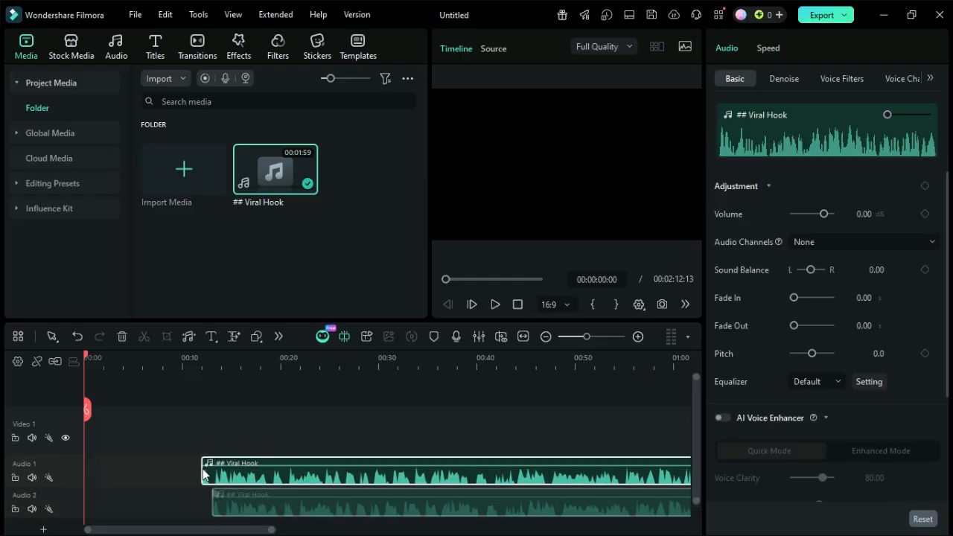
left_click(138, 472)
key("Delete")
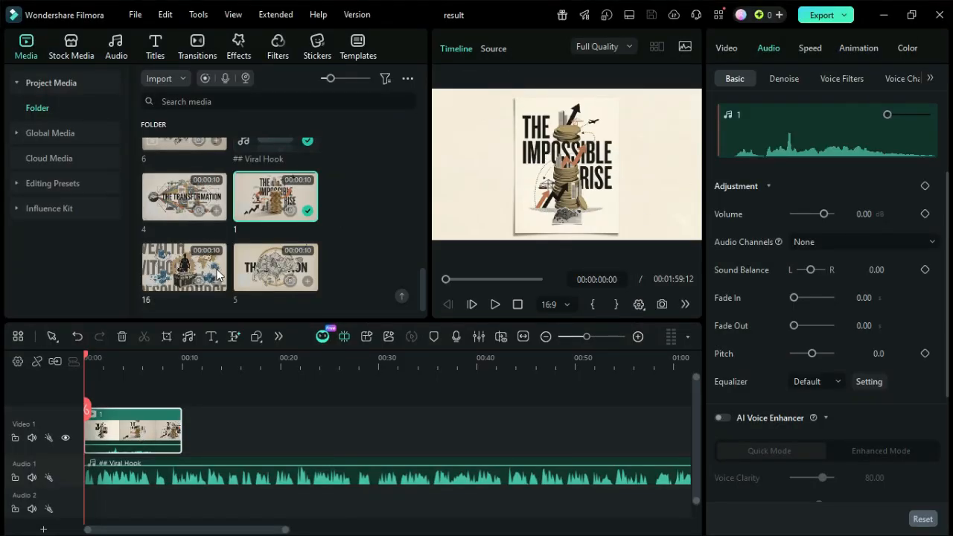
Place clips 1, 2 and 3 in order on Video 1 at 00:00, 00:10 and 00:20 without gaps
scroll(224, 269, "down", 2)
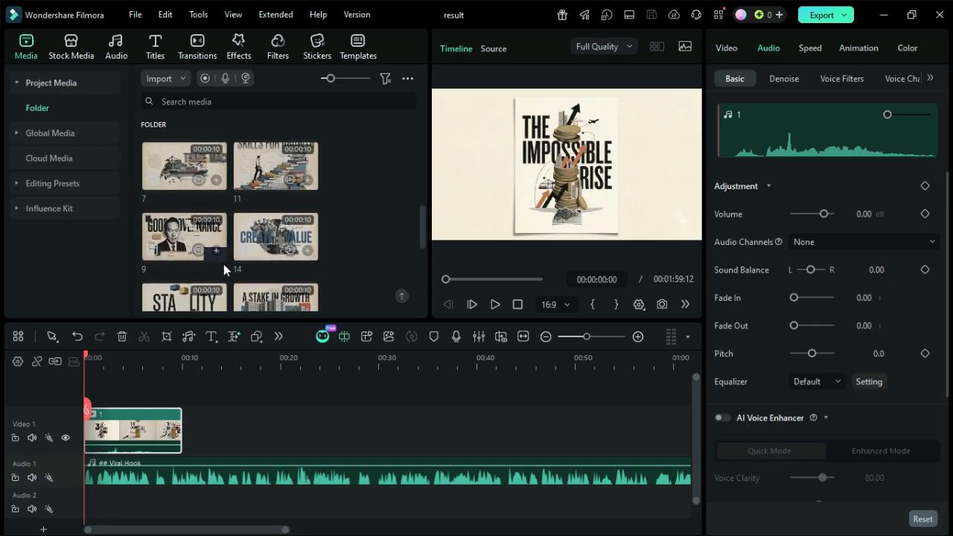
scroll(245, 223, "up", 6)
left_click_drag(256, 153, 207, 434)
left_click(196, 440)
key("Delete")
left_click_drag(184, 208, 329, 432)
left_click(306, 437)
key("Delete")
Append clips 4 and 5 to Video 1 at 00:30 and 00:40, closing the gaps before them
scroll(270, 217, "down", 4)
scroll(270, 217, "down", 5)
left_click_drag(186, 199, 430, 434)
left_click(405, 438)
key("Delete")
left_click_drag(255, 268, 540, 433)
left_click(512, 438)
key("Delete")
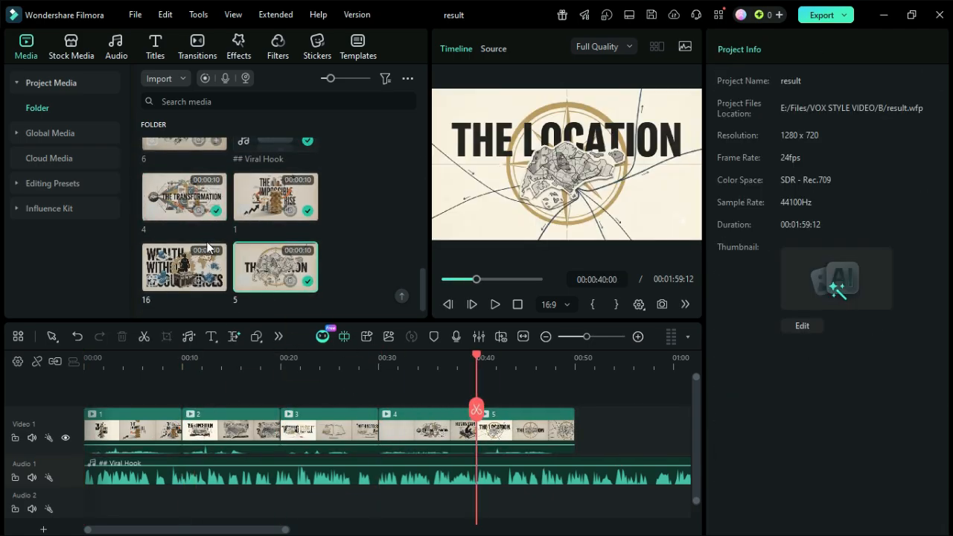
Append clips 6 and 7 to Video 1 at 00:50 and 01:00, closing the gaps before them
scroll(207, 242, "up", 2)
left_click_drag(194, 216, 633, 433)
left_click(591, 439)
key("Delete")
left_click_drag(212, 529, 388, 530)
scroll(198, 232, "up", 7)
scroll(198, 234, "down", 4)
left_click_drag(188, 168, 216, 434)
left_click(184, 439)
key("Delete")
Append clips 8 and 9 to Video 1 at 01:10 and 01:20, closing the gaps before them
left_click_drag(188, 224, 316, 434)
left_click(283, 439)
key("Delete")
left_click_drag(188, 159, 398, 432)
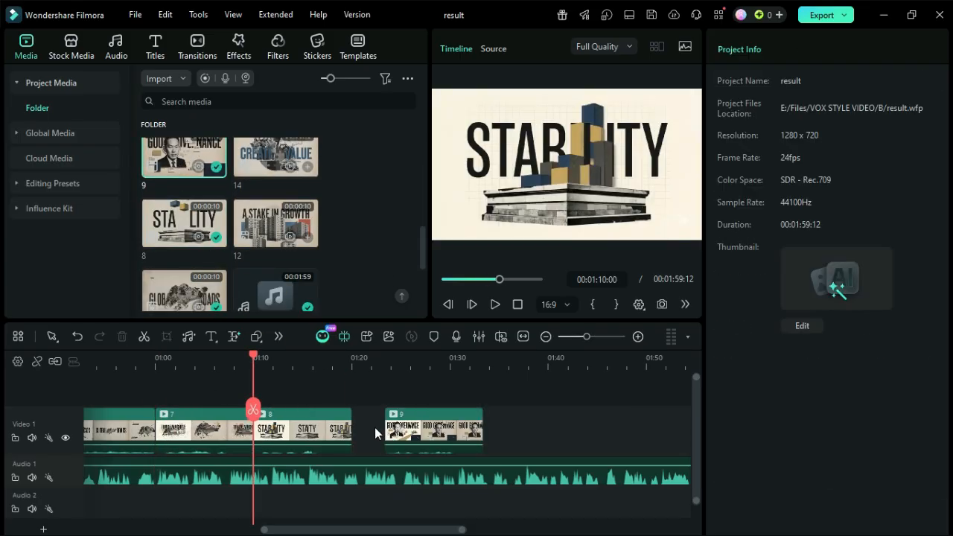
left_click(374, 427)
key("Delete")
Append clips 10 and 11 to Video 1 at 01:30 and 01:40, directly after clip 9
scroll(228, 221, "down", 3)
scroll(186, 266, "up", 2)
scroll(236, 269, "down", 1)
left_click_drag(192, 195, 457, 439)
scroll(201, 252, "down", 5)
scroll(245, 252, "up", 2)
left_click_drag(275, 165, 550, 426)
Select all 11 clips on Video 1 and set their uniform speed to 1.25
scroll(484, 488, "down", 2)
left_click_drag(474, 385, 128, 434)
left_click(813, 49)
double_click(881, 108)
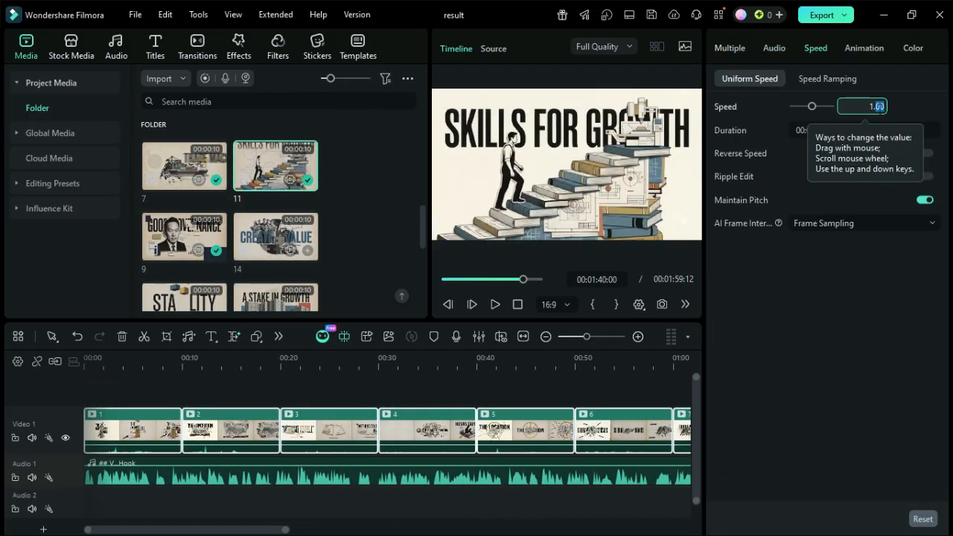
type("25")
key("Return")
Append clips 12, 13 and 14 to Video 1 at 01:28, 01:38 and 01:48 without gaps
scroll(261, 222, "down", 3)
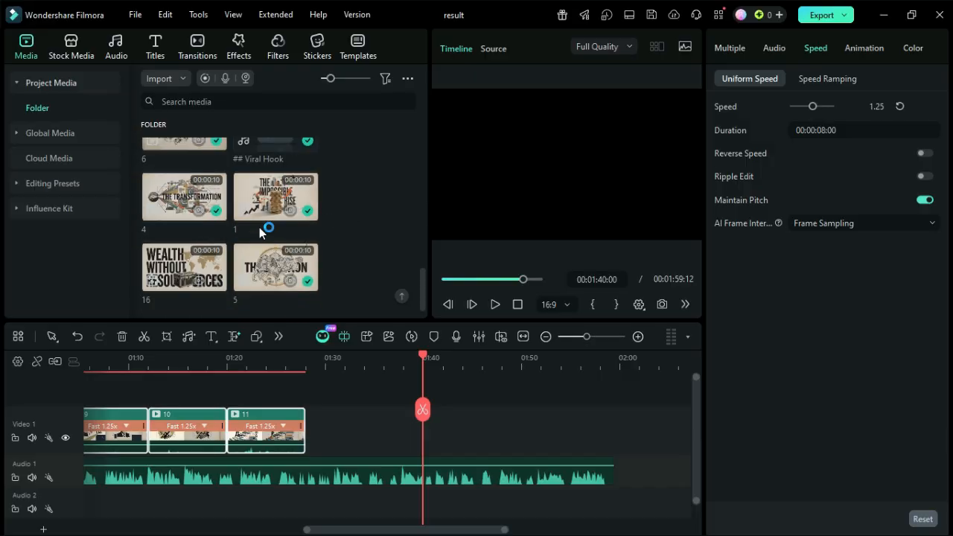
scroll(264, 220, "up", 2)
left_click_drag(265, 221, 336, 434)
scroll(210, 216, "up", 4)
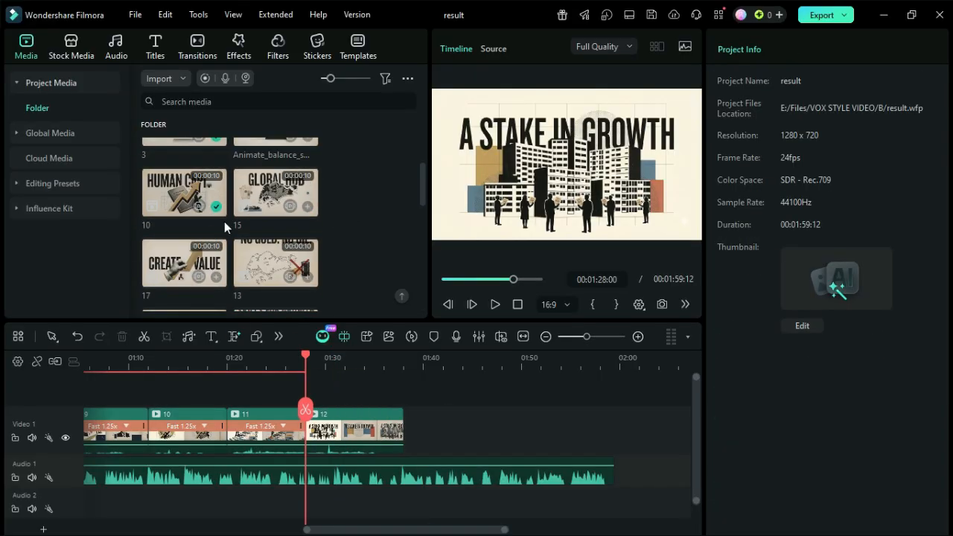
left_click_drag(270, 257, 425, 433)
scroll(260, 261, "down", 2)
left_click_drag(262, 244, 537, 434)
left_click(518, 434)
key("Delete")
Append clips 15 and 16 to Video 1 after clip 14, closing the gaps before them
scroll(271, 250, "down", 4)
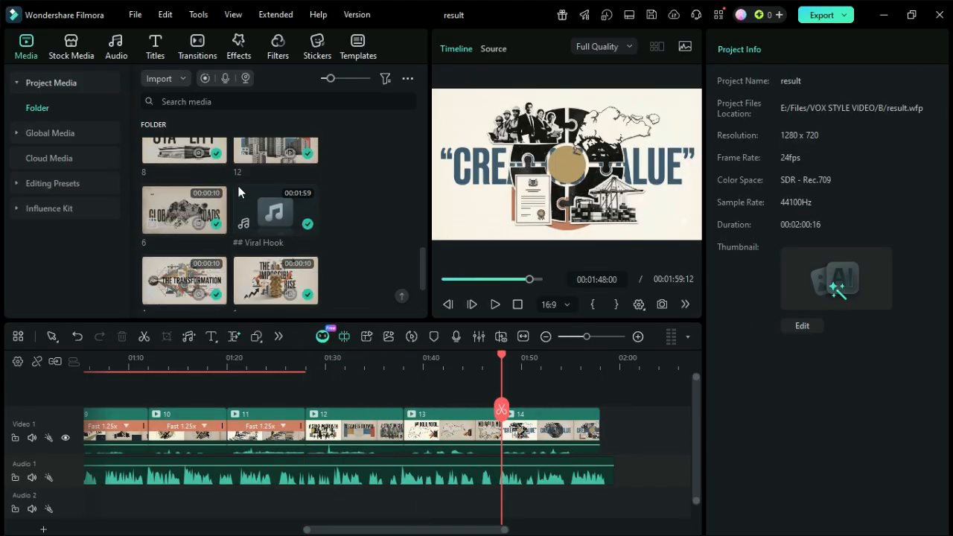
scroll(307, 236, "up", 5)
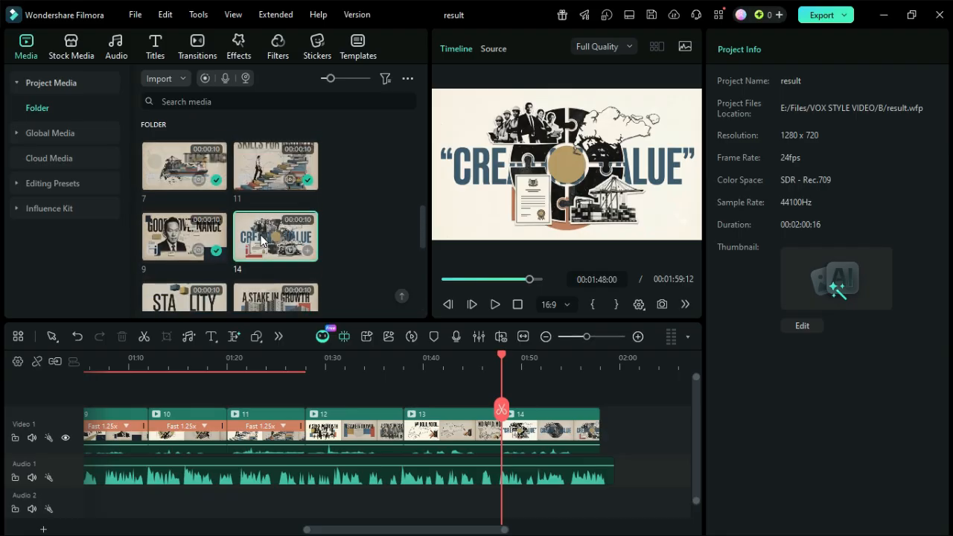
left_click_drag(275, 192, 615, 430)
left_click(615, 429)
key("Delete")
scroll(198, 269, "down", 5)
left_click_drag(195, 269, 595, 438)
left_click(534, 447)
key("Delete")
Append clip 17 (CREATE VALUE) to the end of Video 1 and close the gap before it
scroll(187, 247, "up", 3)
scroll(187, 250, "up", 3)
left_click_drag(187, 261, 595, 438)
left_click(591, 438)
key("Delete")
Match clips 12 to 17 to 1.25x speed and raise all 17 clips through 1.35x, 1.40x and 1.42x to 1.43x
left_click_drag(602, 385, 198, 436)
key("Return")
left_click_drag(604, 390, 44, 438)
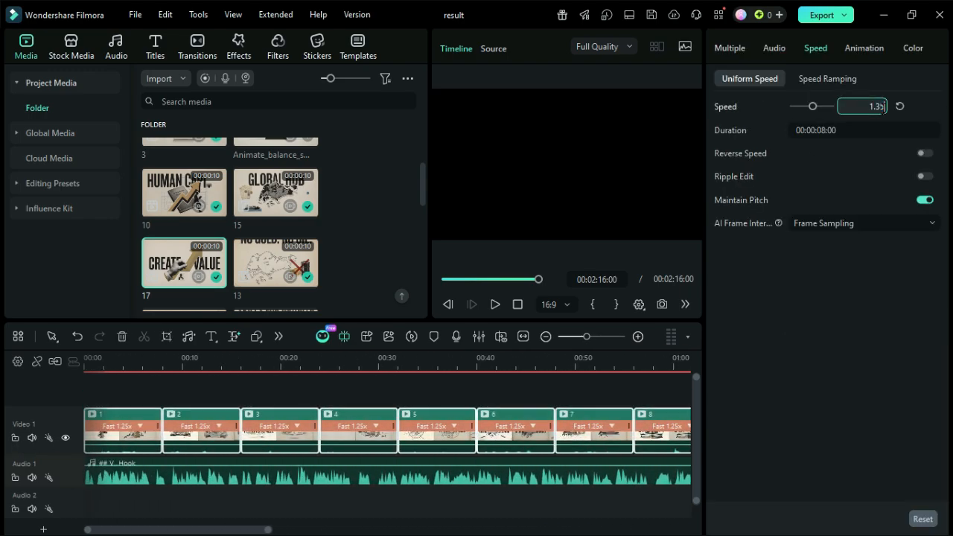
key("Return")
left_click_drag(206, 530, 478, 529)
type("40")
key("Return")
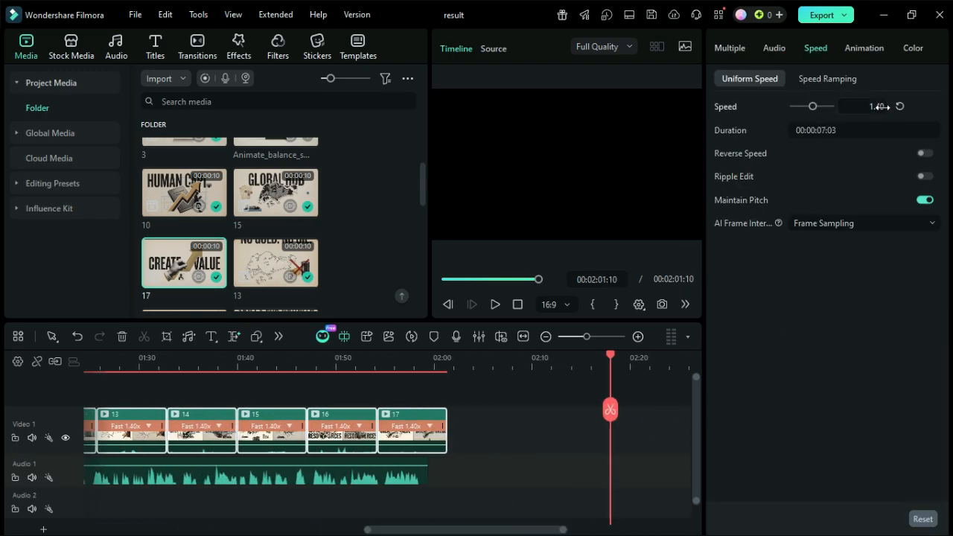
key("Return")
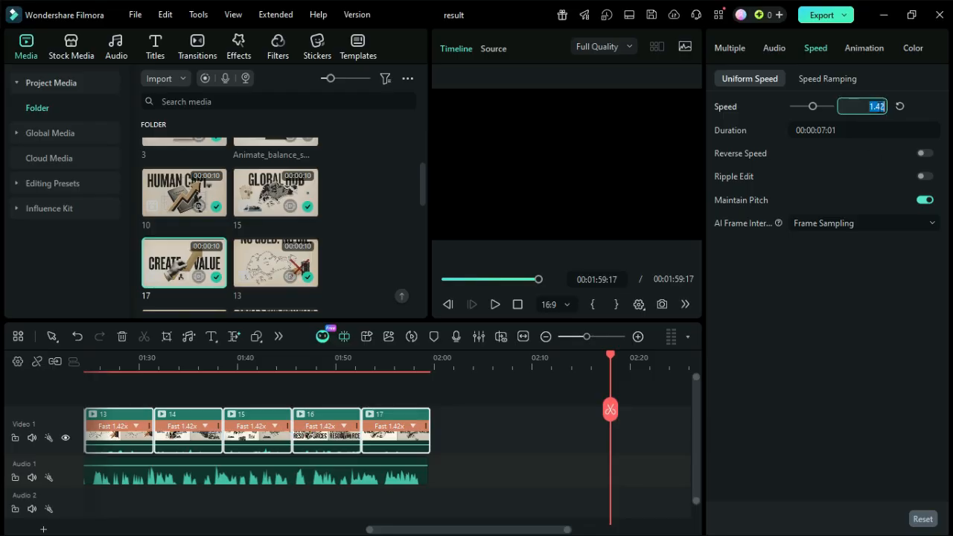
Trim the voiceover's end to where clip 17 ends and save the project
left_click_drag(427, 463, 421, 465)
key("ctrl+s")
Preview the assembled video from the beginning, in full screen at first, and stop playback during clip 11
left_click_drag(455, 529, 72, 514)
left_click_drag(105, 361, 57, 376)
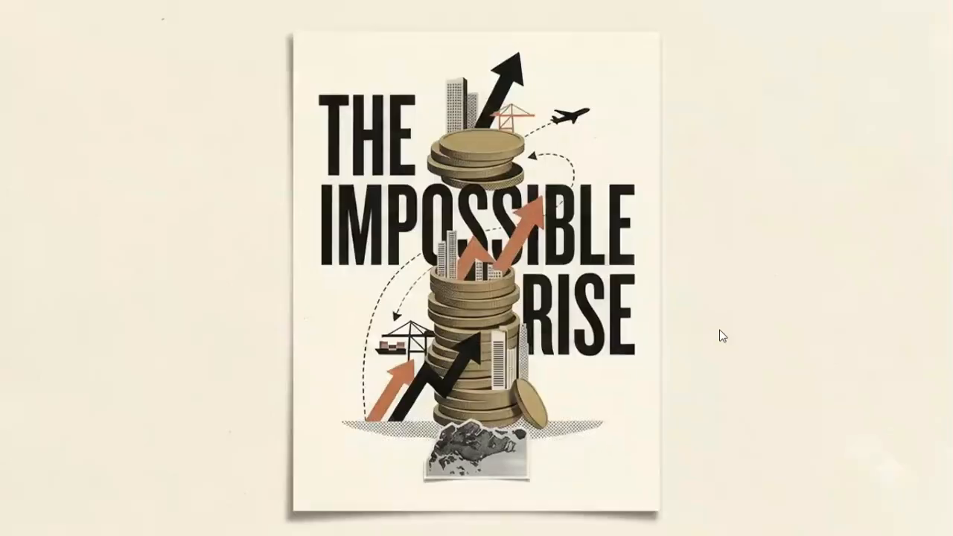
left_click(685, 304)
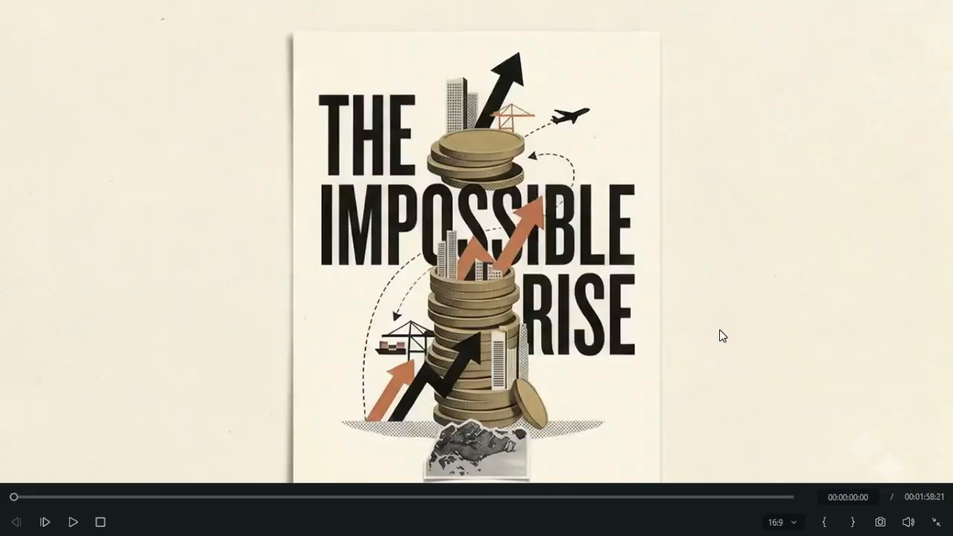
key("space")
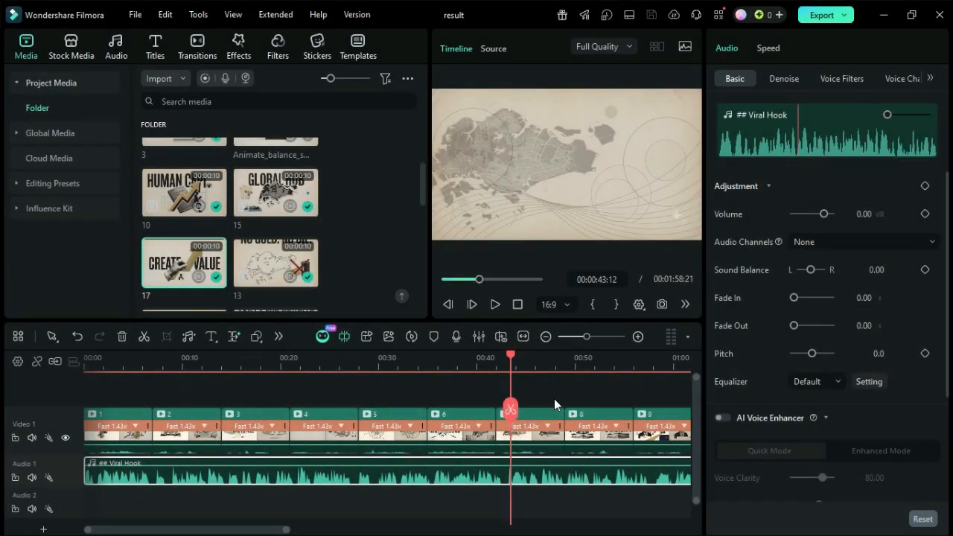
key("space")
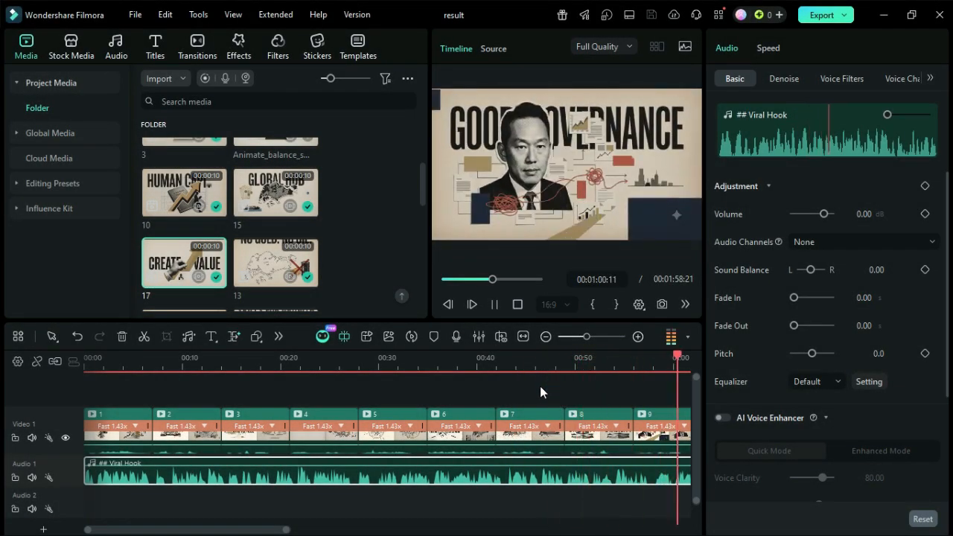
key("space")
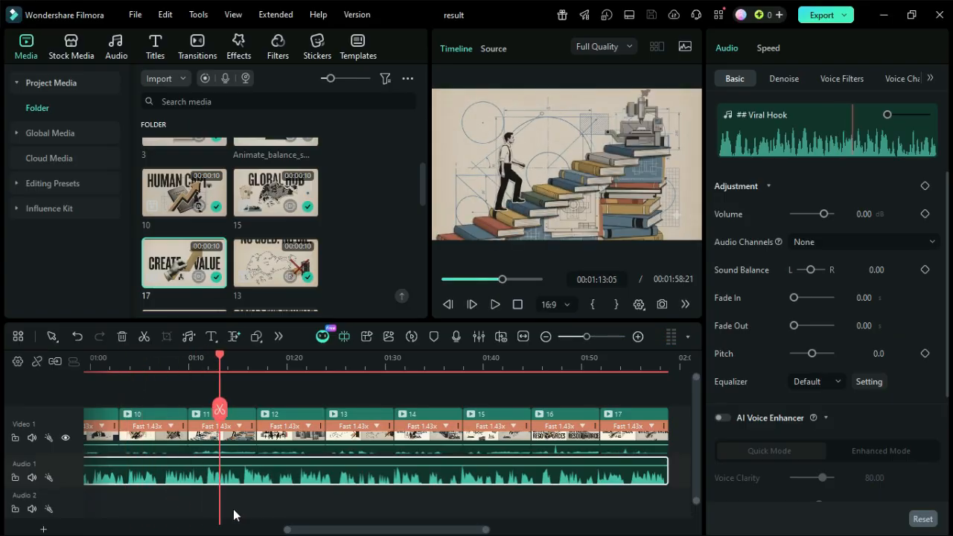
Export the video as an MP4 with the frame rate set to 120 fps in the advanced settings
left_click(822, 15)
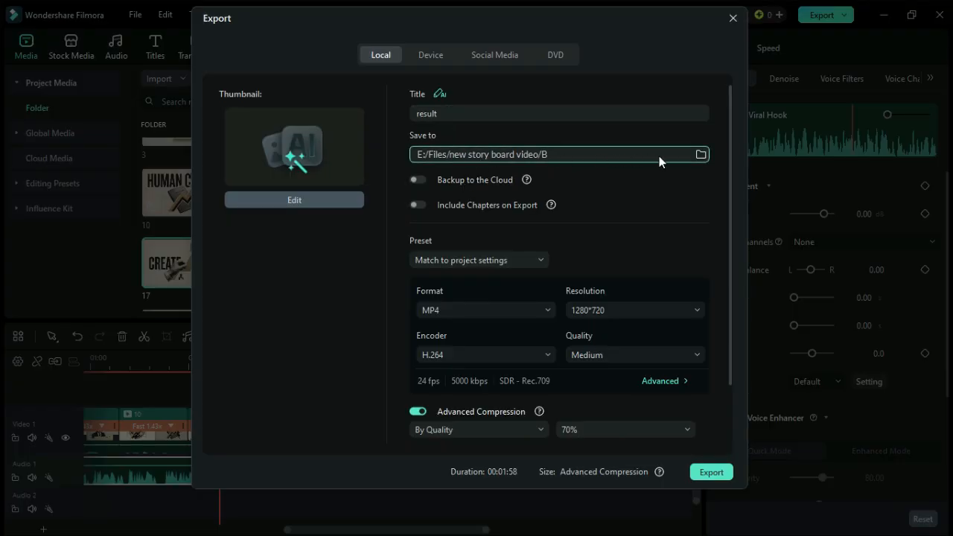
left_click(655, 380)
left_click(421, 263)
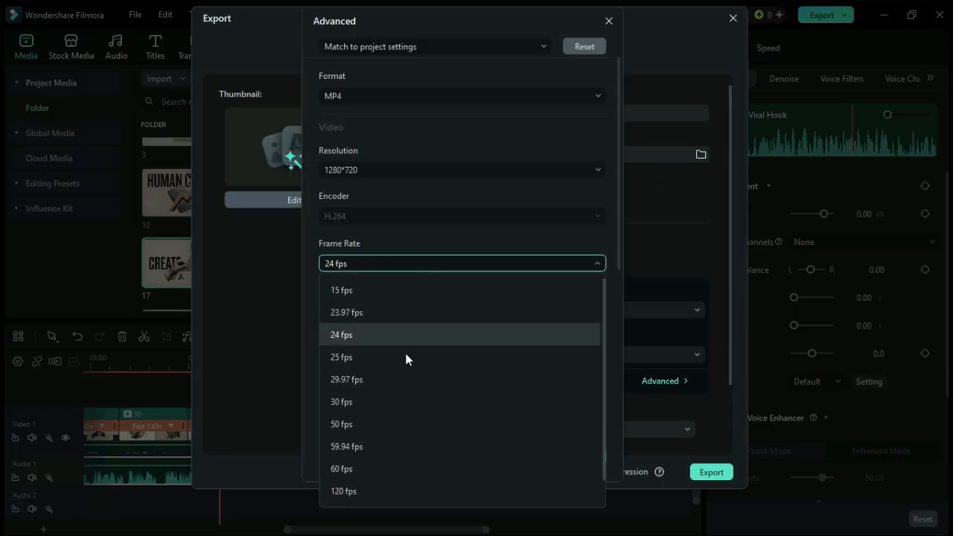
left_click(385, 489)
left_click(491, 458)
left_click(710, 469)
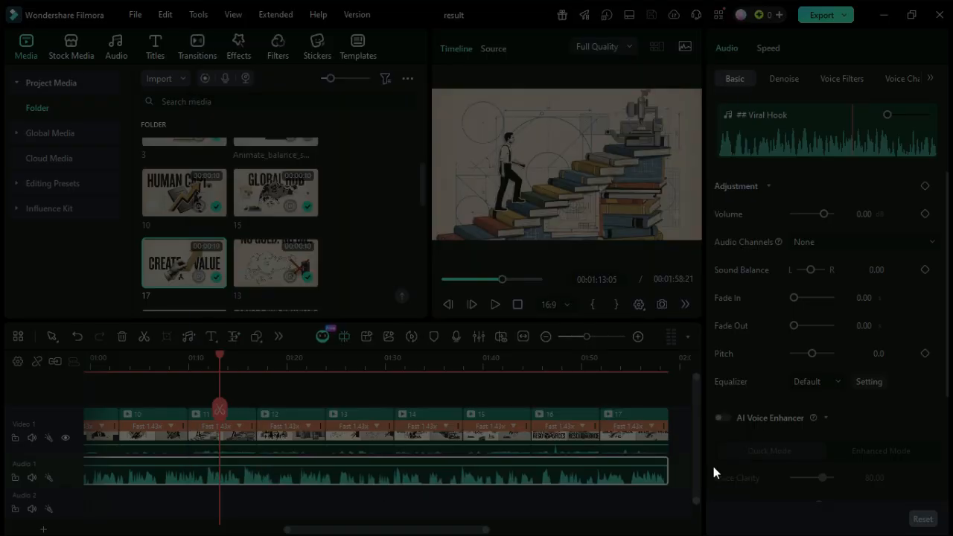